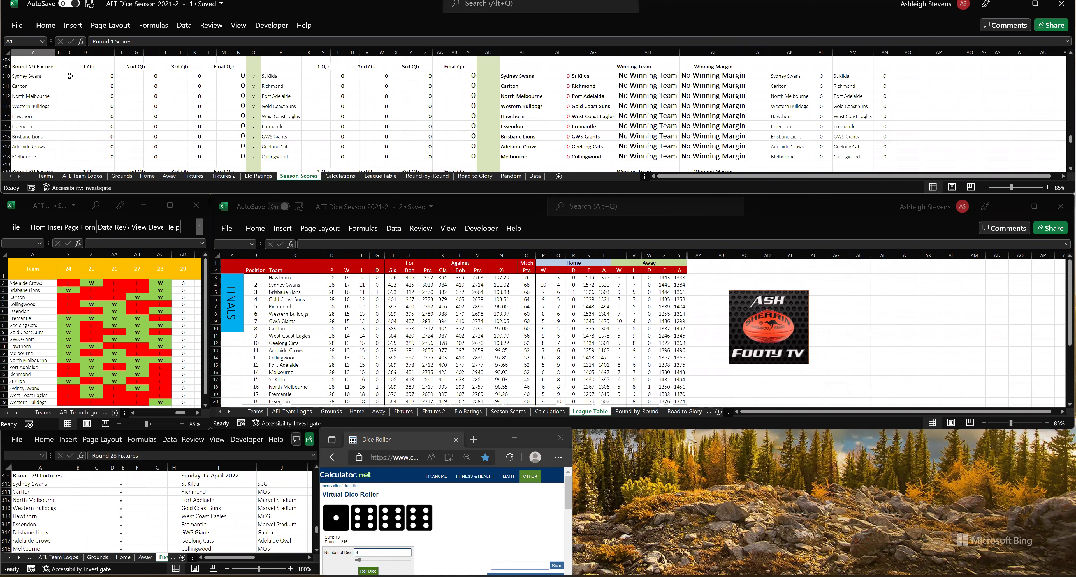
# - Enter the Round 29 first-quarter goals and behinds: 1 and 6 for Sydney Swans, 6 and 6 for St Kilda
pyautogui.write('1')
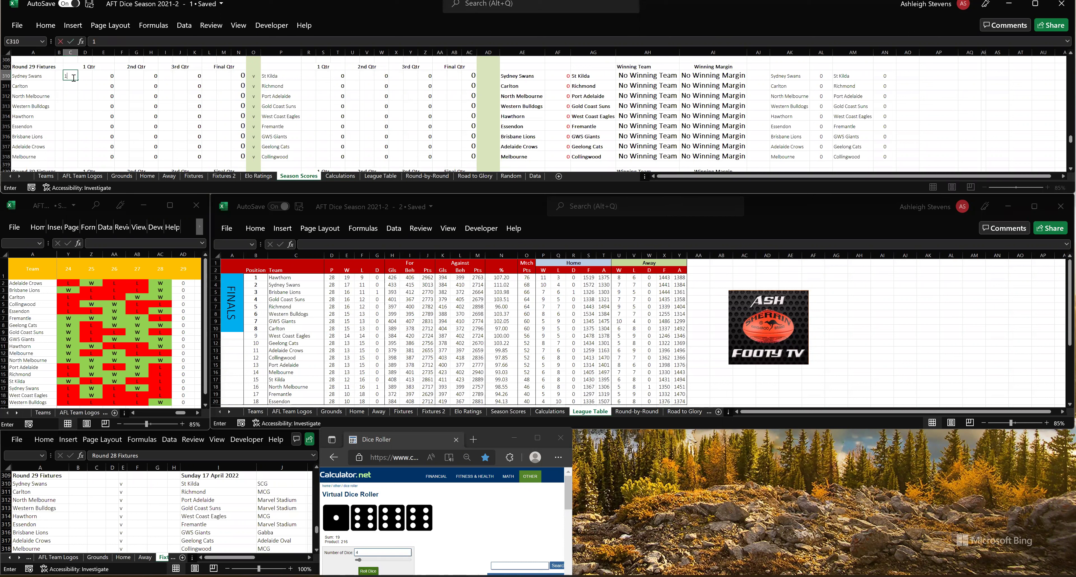
pyautogui.press('Tab')
pyautogui.write('6')
pyautogui.press('Tab')
pyautogui.click(309, 75)
pyautogui.write('6')
pyautogui.press('Tab')
pyautogui.write('6')
pyautogui.press('Tab')
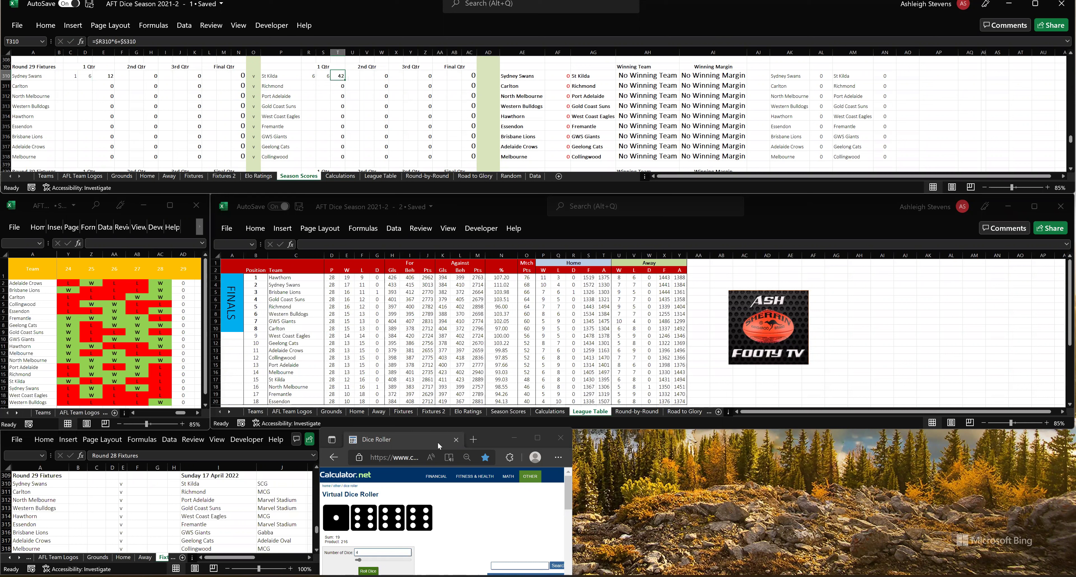
# - Roll the four dice and enter the second-quarter goals and behinds: 5 and 10 for Sydney Swans, 8 and 8 for St Kilda
pyautogui.click(368, 570)
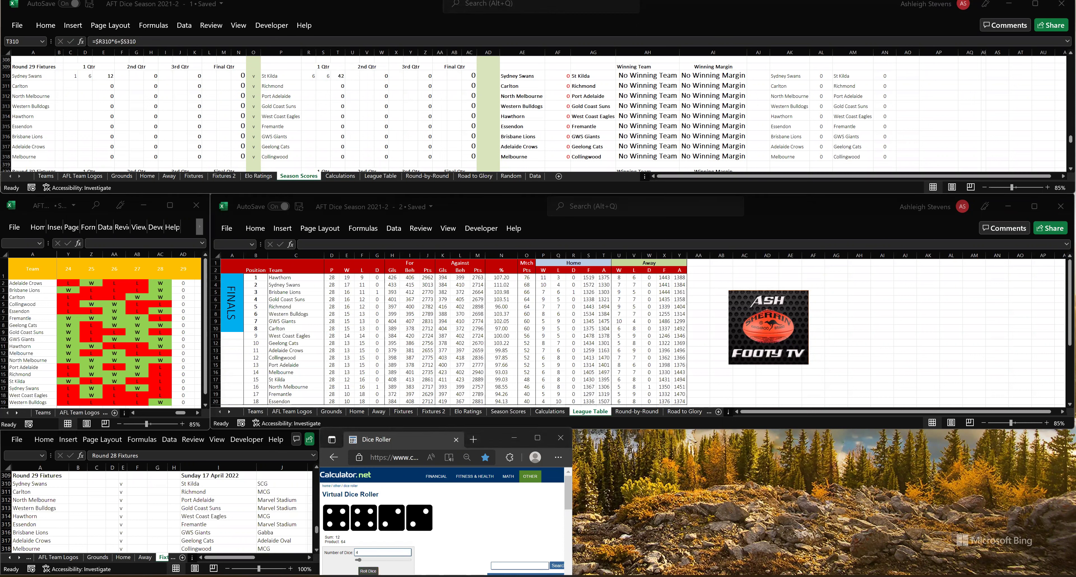
pyautogui.click(121, 76)
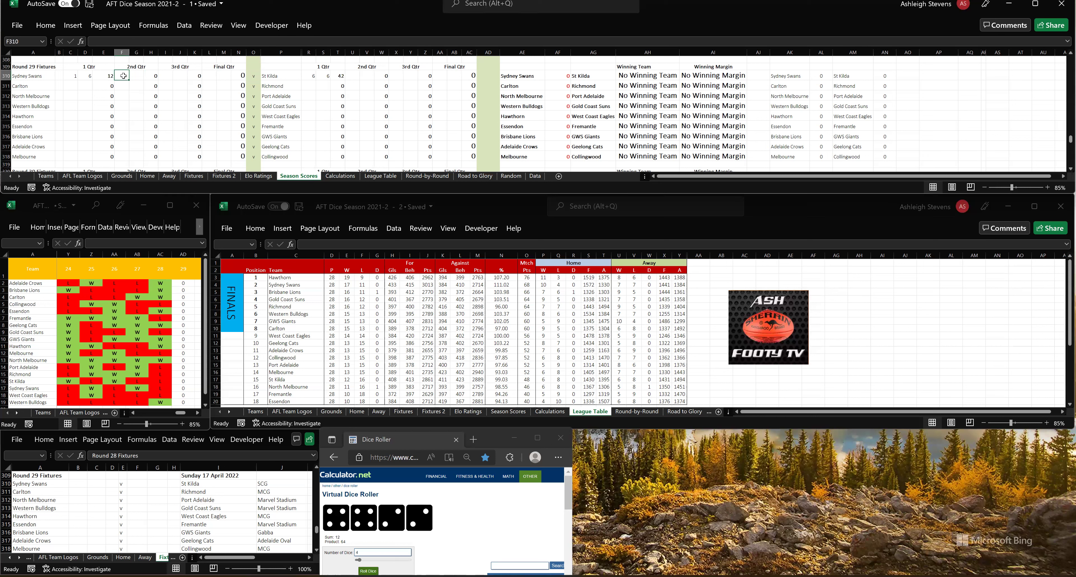
pyautogui.write('5')
pyautogui.press('Tab')
pyautogui.write('10')
pyautogui.press('Tab')
pyautogui.click(354, 75)
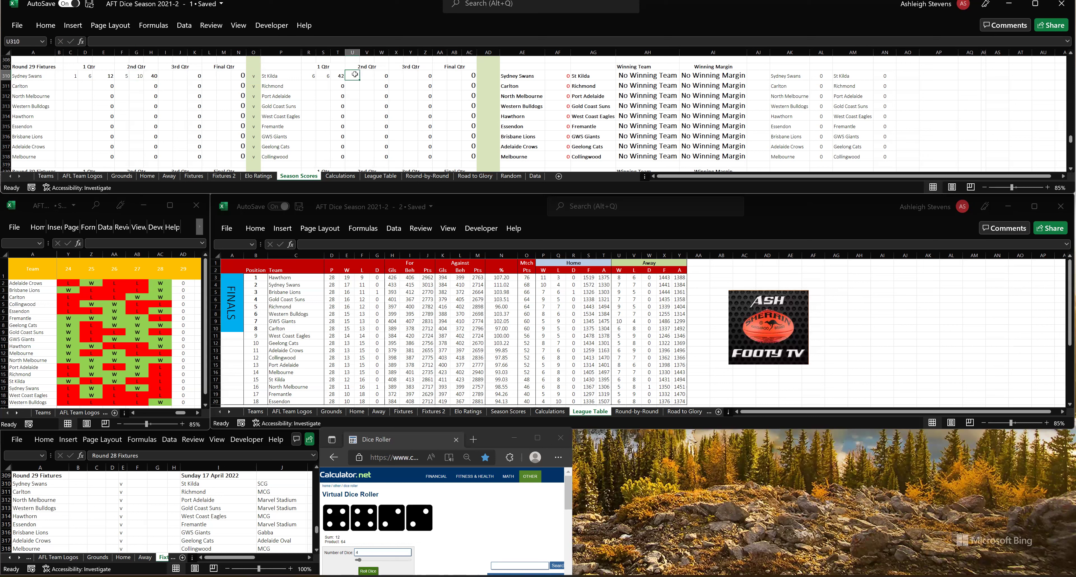
pyautogui.write('8')
pyautogui.press('Tab')
pyautogui.write('8')
pyautogui.press('Tab')
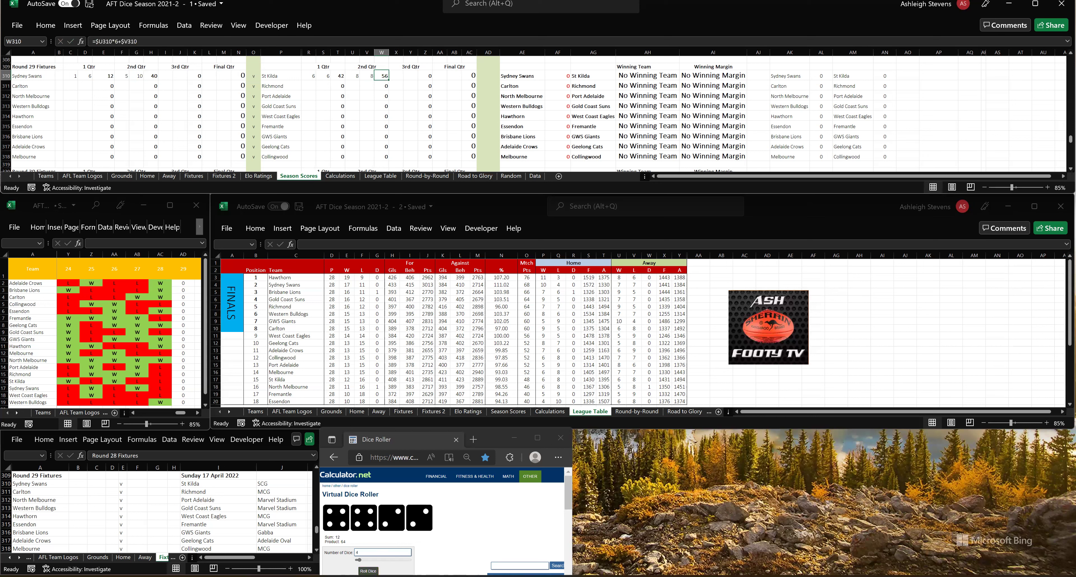
# - Roll the four dice and enter the third-quarter goals and behinds: 10 and 11 for Sydney Swans, 14 and 9 for St Kilda
pyautogui.click(368, 571)
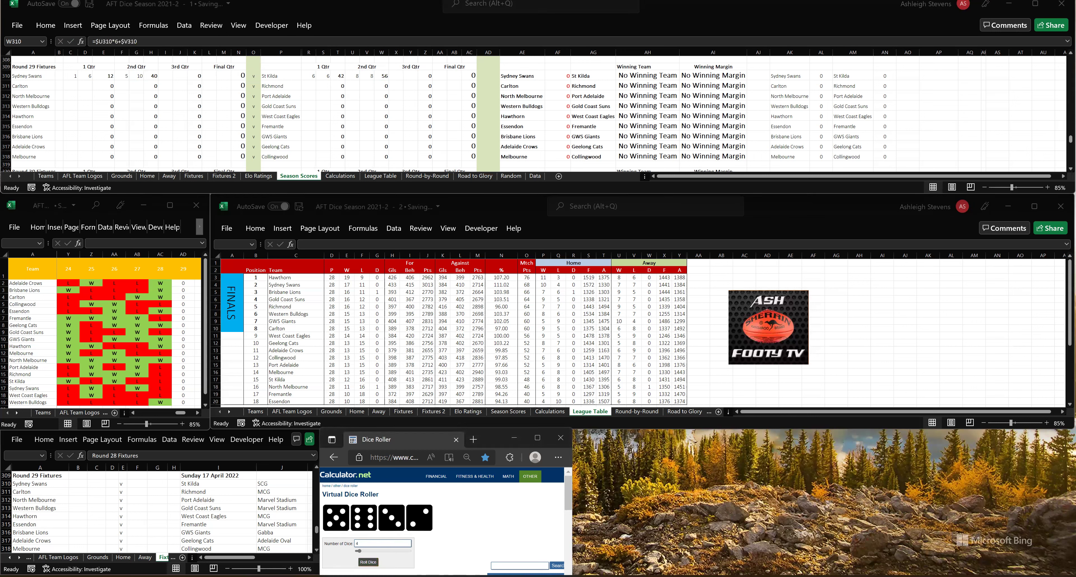
pyautogui.click(165, 76)
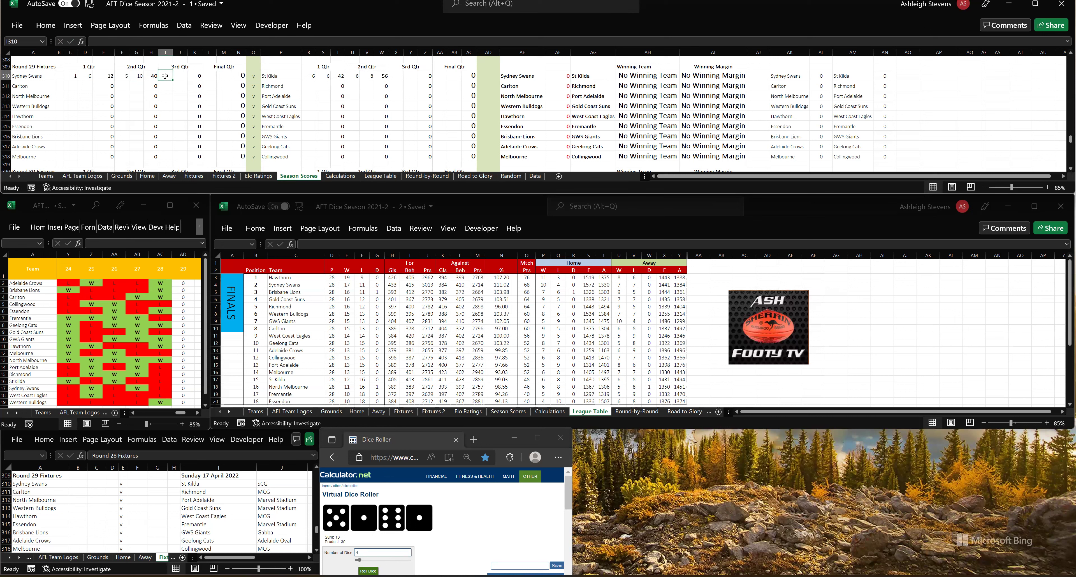
pyautogui.write('10')
pyautogui.press('Tab')
pyautogui.write('11')
pyautogui.press('Tab')
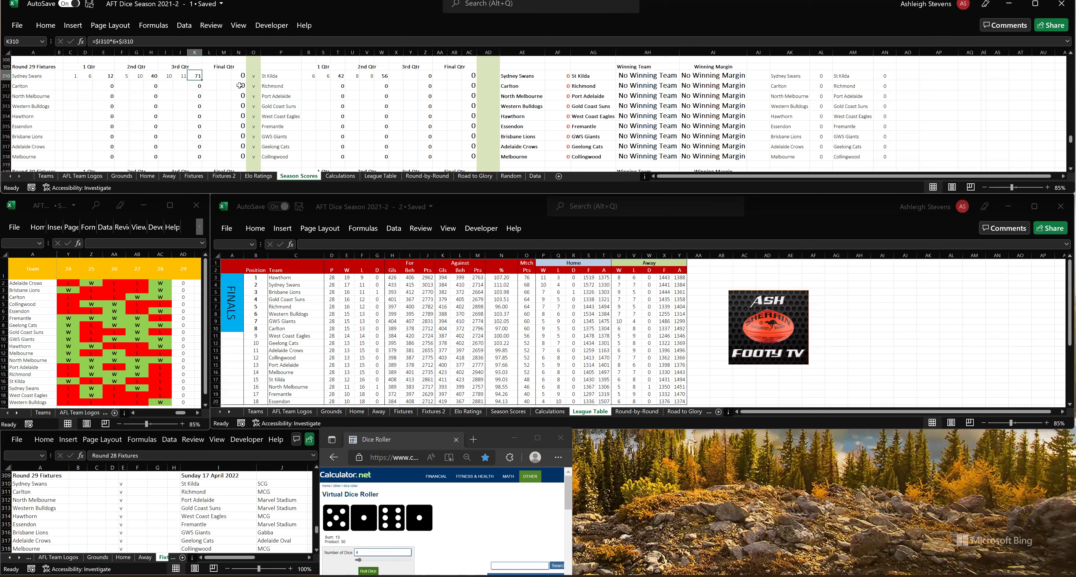
pyautogui.click(398, 75)
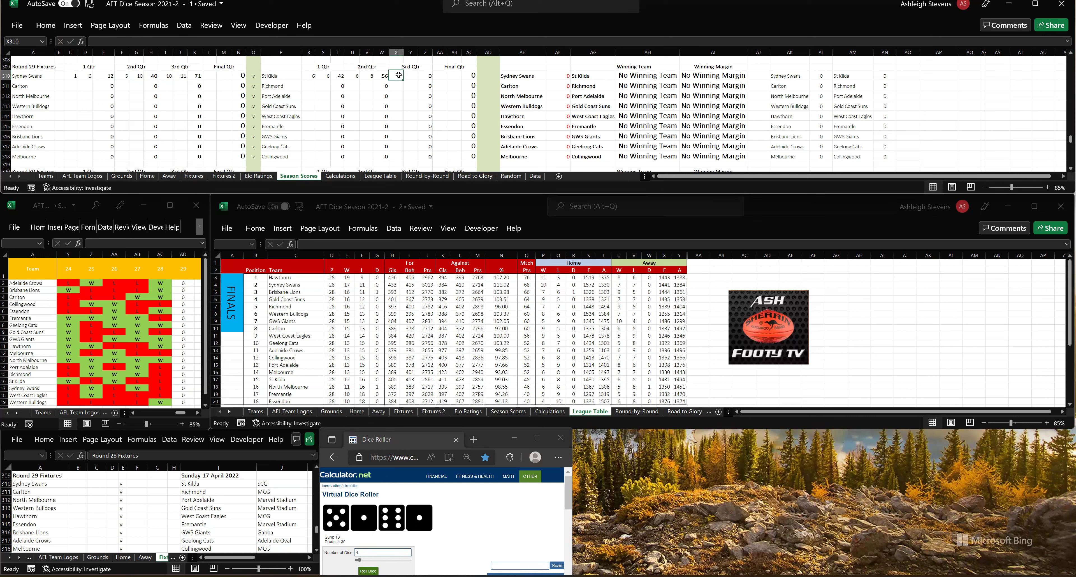
pyautogui.write('14')
pyautogui.press('Tab')
pyautogui.write('9')
pyautogui.press('Tab')
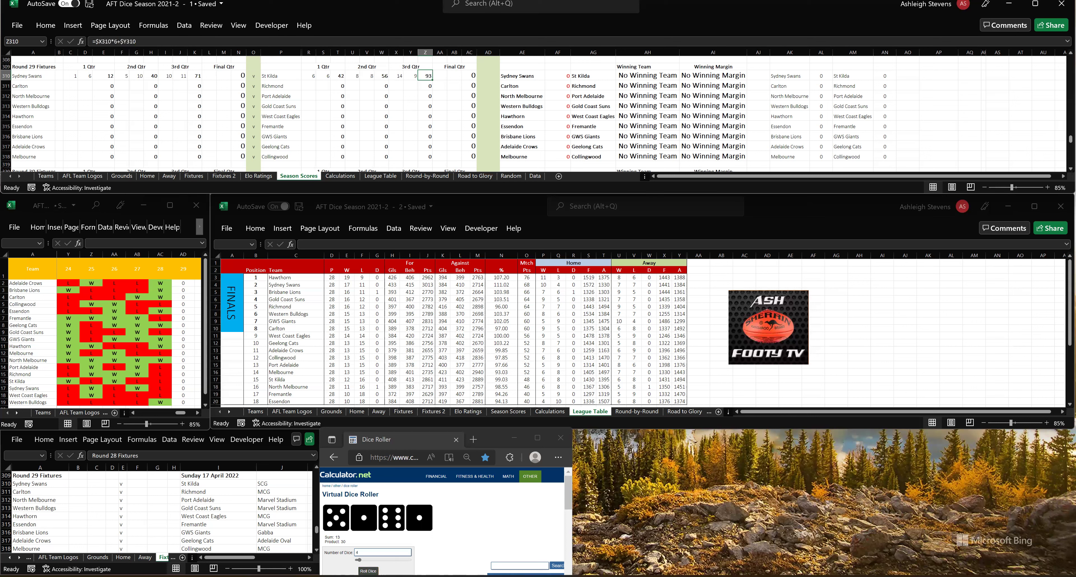
# - Roll the four dice and enter the final-quarter goals and behinds: 16 and 16 for Sydney Swans, 16 and 10 for St Kilda
pyautogui.click(368, 570)
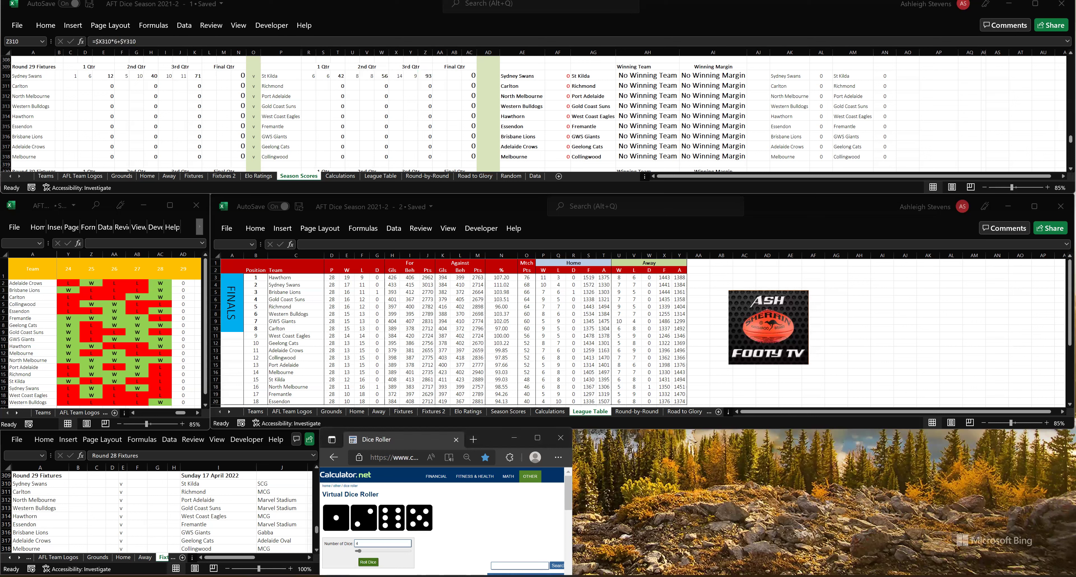
pyautogui.click(209, 75)
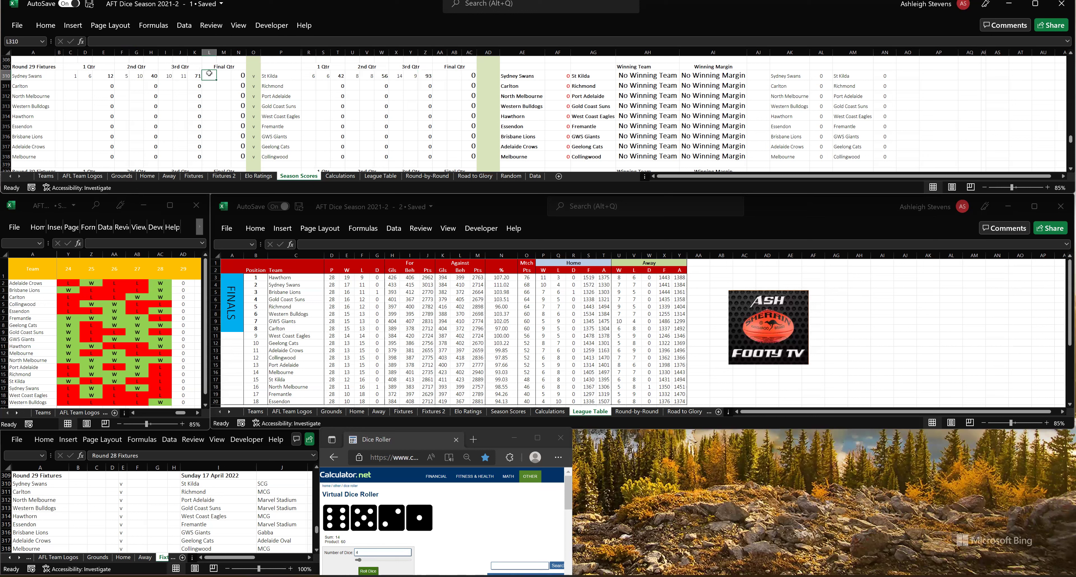
pyautogui.write('16')
pyautogui.press('Tab')
pyautogui.write('16')
pyautogui.press('Tab')
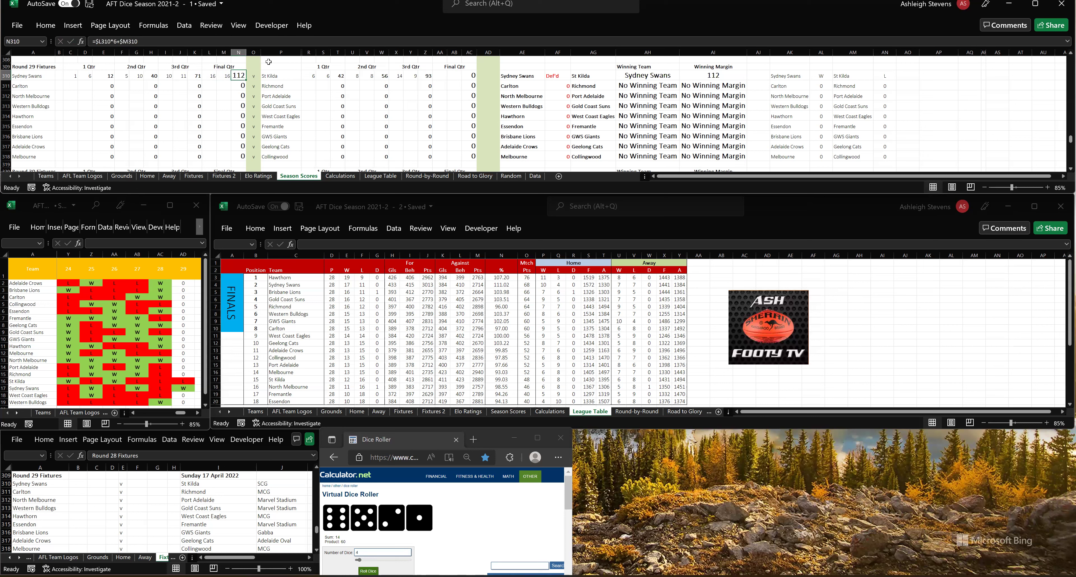
pyautogui.click(441, 75)
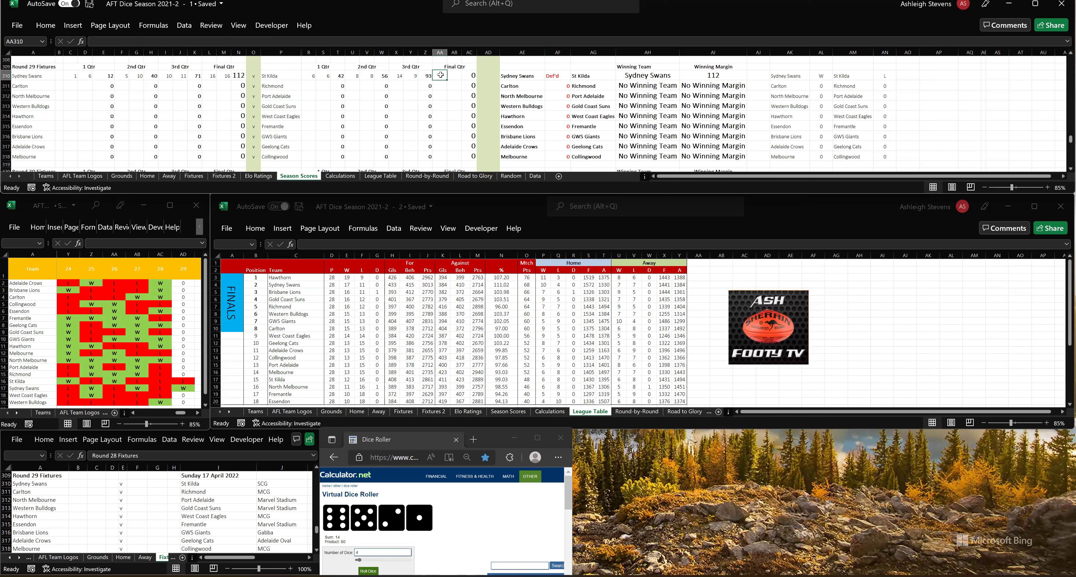
pyautogui.write('16')
pyautogui.press('Tab')
pyautogui.write('10')
pyautogui.press('Tab')
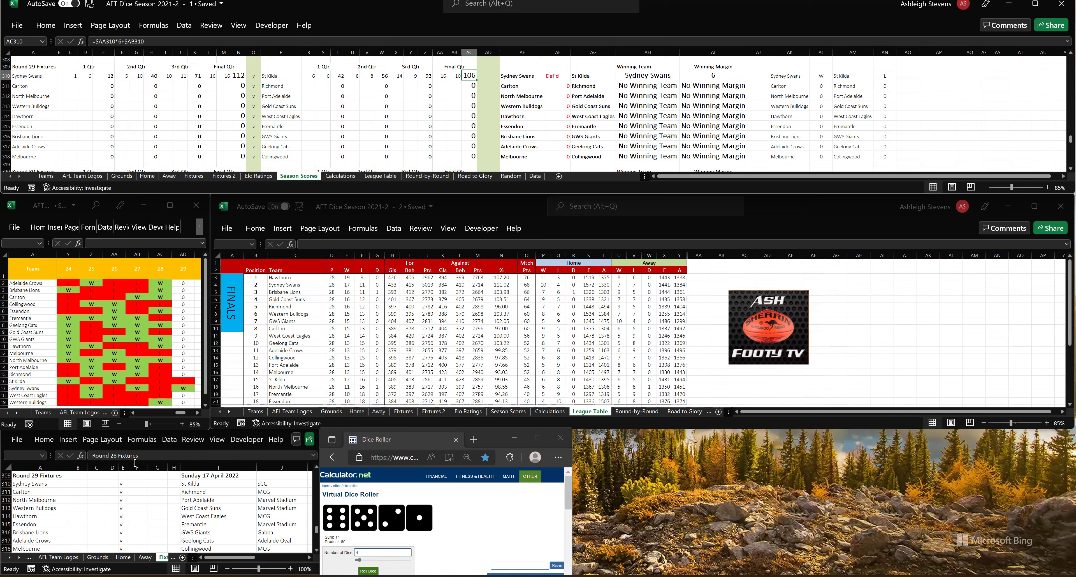
# - In the fixtures sheet, copy the score formulas from the Collingwood v Brisbane Lions row into the Round 29 Sydney Swans v St Kilda row at B310
pyautogui.click(317, 471)
pyautogui.click(316, 468)
pyautogui.click(316, 468)
pyautogui.click(79, 473)
pyautogui.moveTo(79, 473); pyautogui.dragTo(174, 475)
pyautogui.hotkey('ctrl', 'c')
pyautogui.click(77, 500)
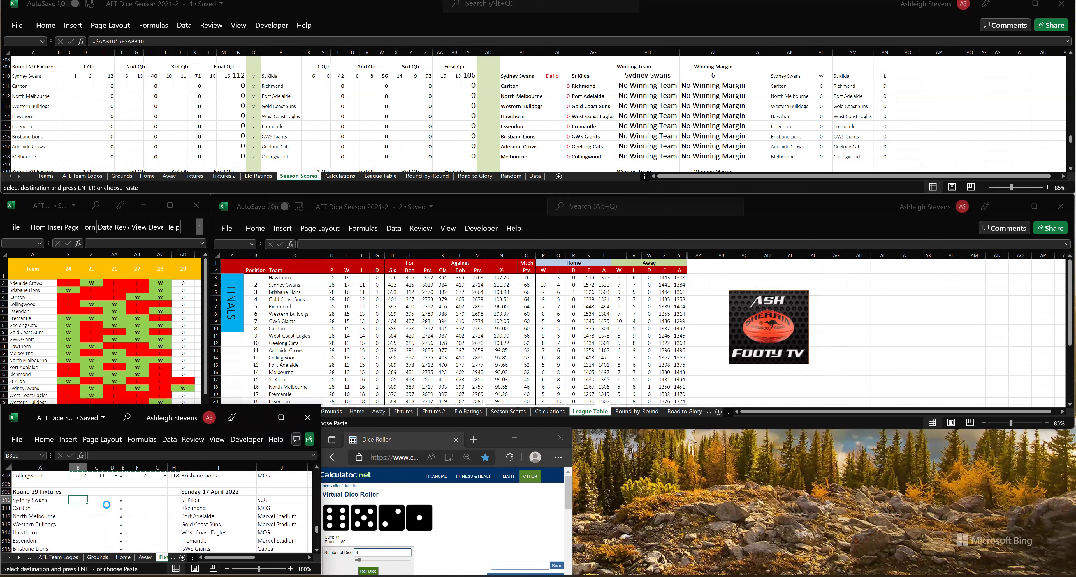
pyautogui.hotkey('ctrl', 'v')
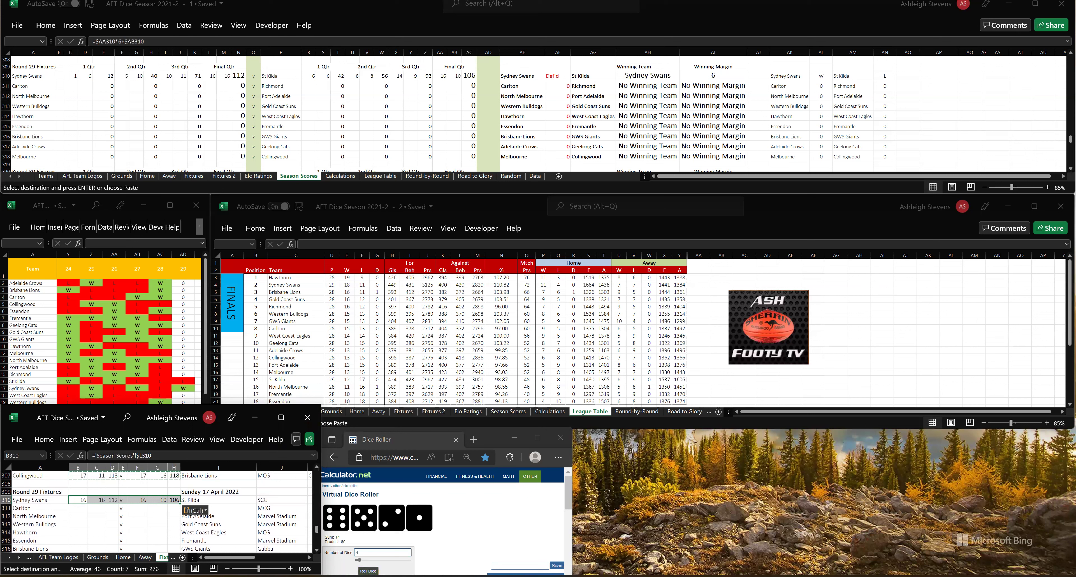
# - Roll the four dice and enter the first-quarter goals and behinds: 4 and 4 for Carlton, 6 and 3 for Richmond
pyautogui.click(368, 570)
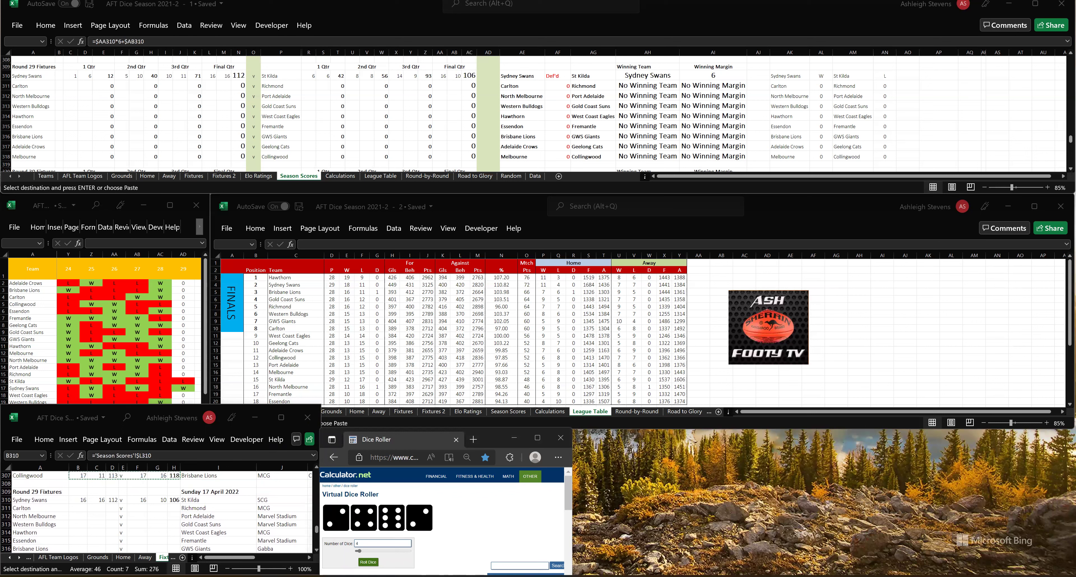
pyautogui.click(70, 87)
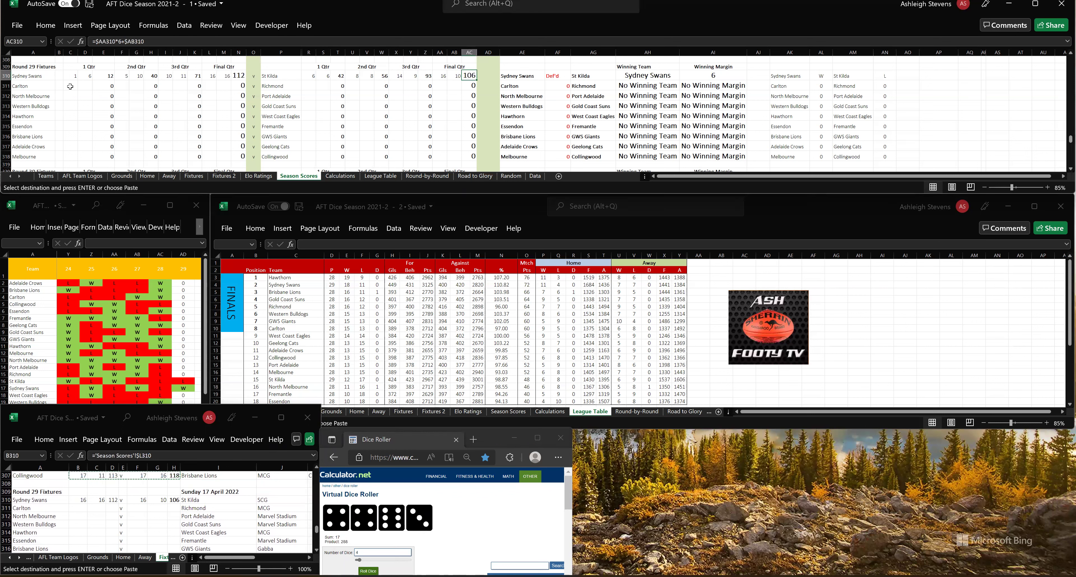
pyautogui.write('4')
pyautogui.press('Tab')
pyautogui.write('4')
pyautogui.press('Tab')
pyautogui.click(307, 85)
pyautogui.write('6')
pyautogui.press('Tab')
pyautogui.write('3')
pyautogui.press('Tab')
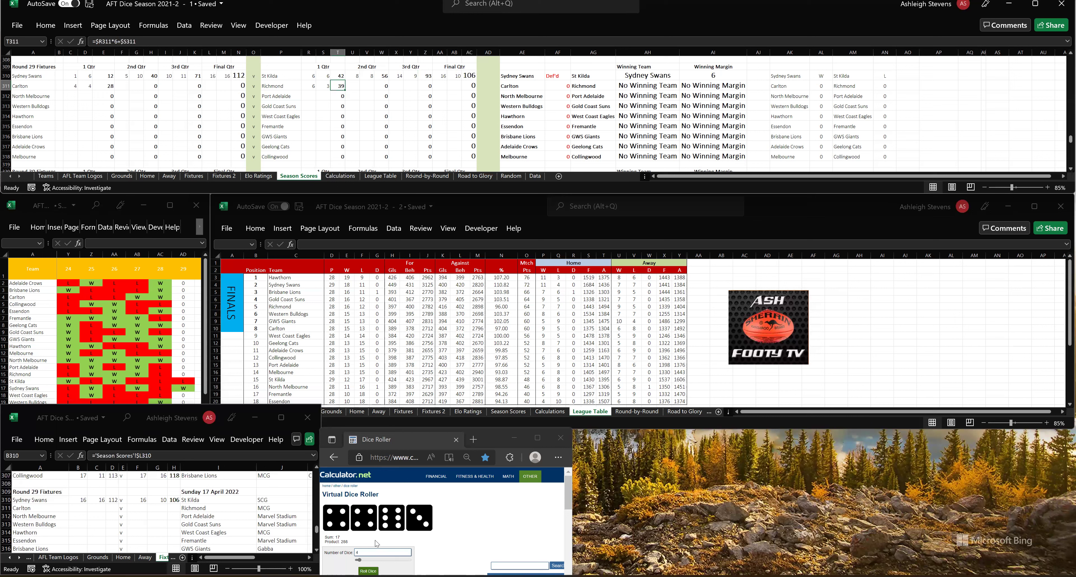
# - Roll the four dice and enter the second-quarter goals and behinds: 9 and 6 for Carlton, 9 and 4 for Richmond
pyautogui.click(368, 570)
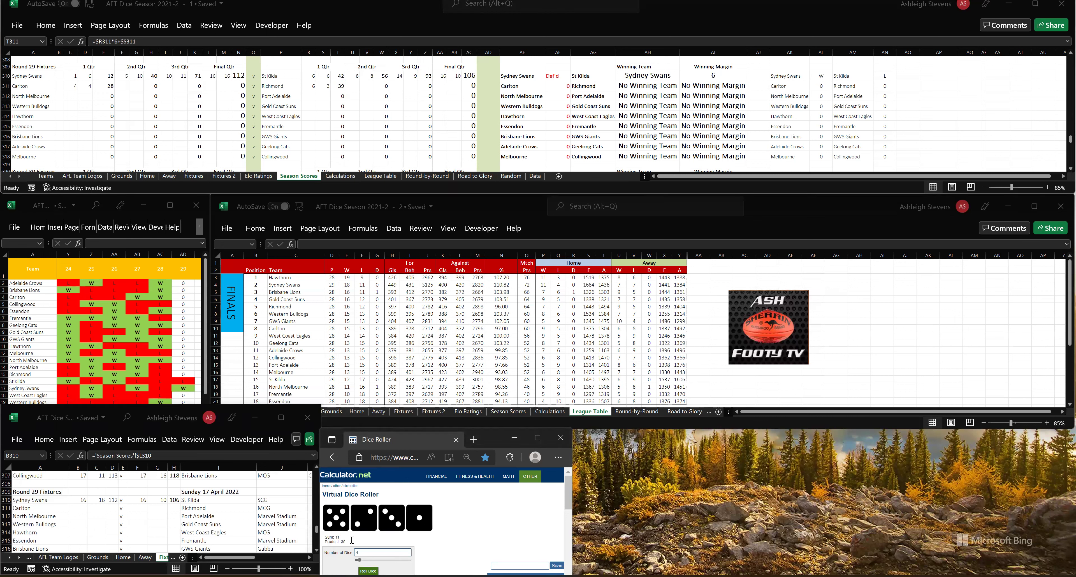
pyautogui.click(123, 85)
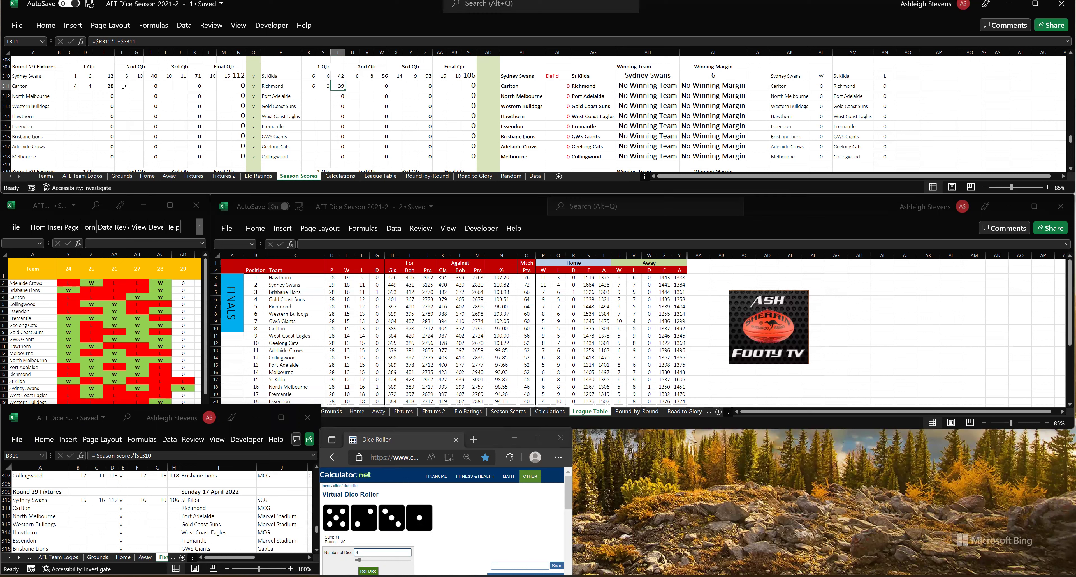
pyautogui.write('9')
pyautogui.press('Tab')
pyautogui.write('6')
pyautogui.press('Tab')
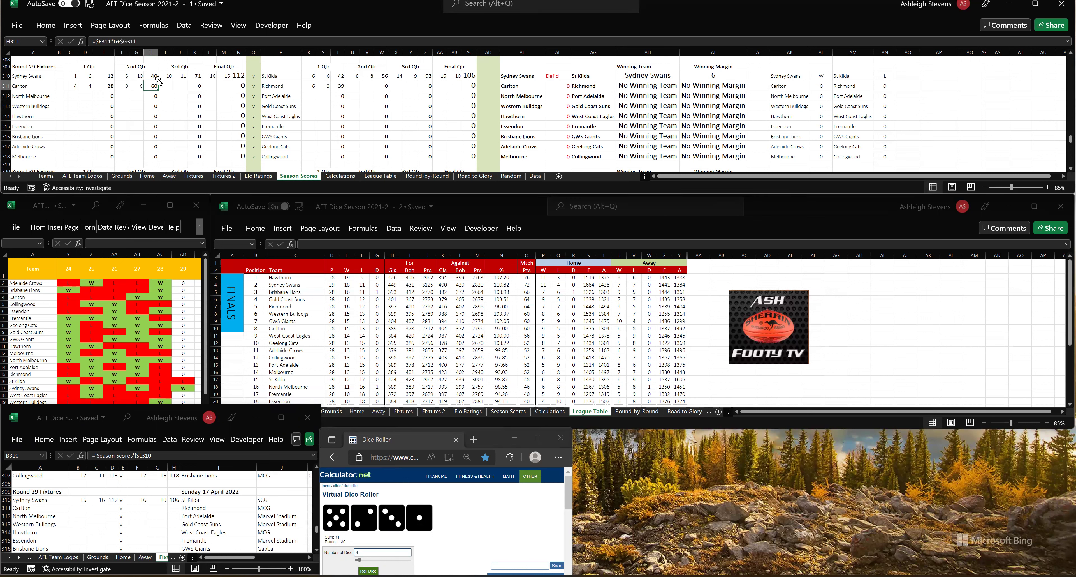
pyautogui.click(357, 85)
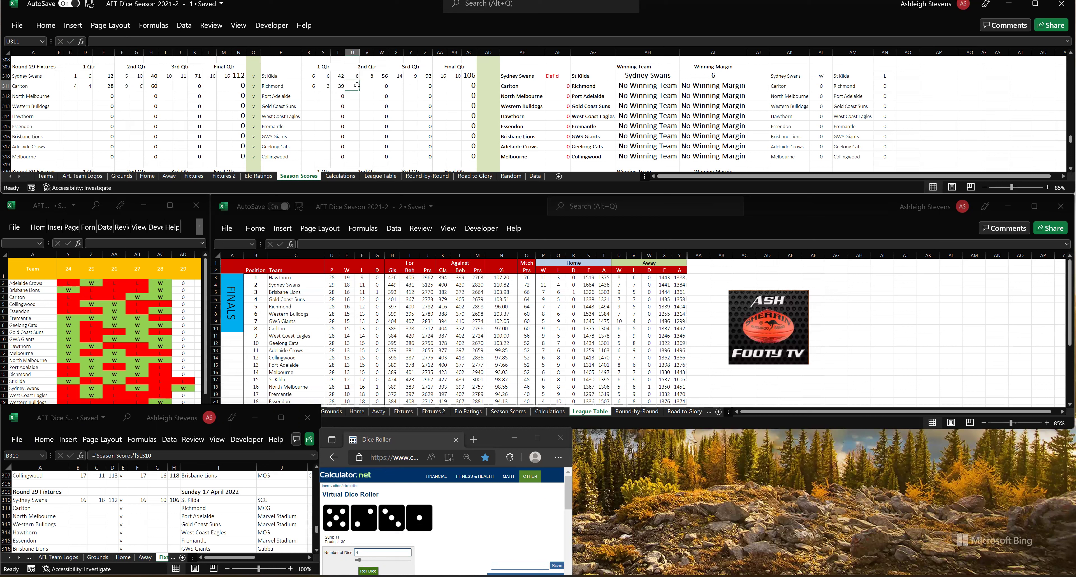
pyautogui.write('9')
pyautogui.press('Tab')
pyautogui.write('4')
pyautogui.press('Tab')
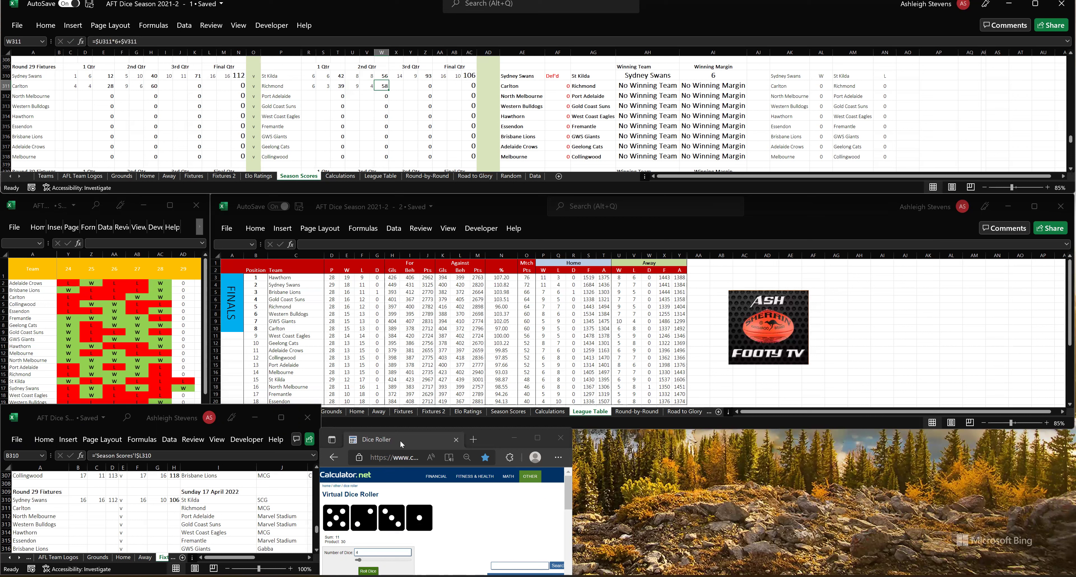
# - Roll the four dice and enter the third-quarter goals and behinds: 12 and 12 for Carlton, 11 and 5 for Richmond
pyautogui.click(368, 571)
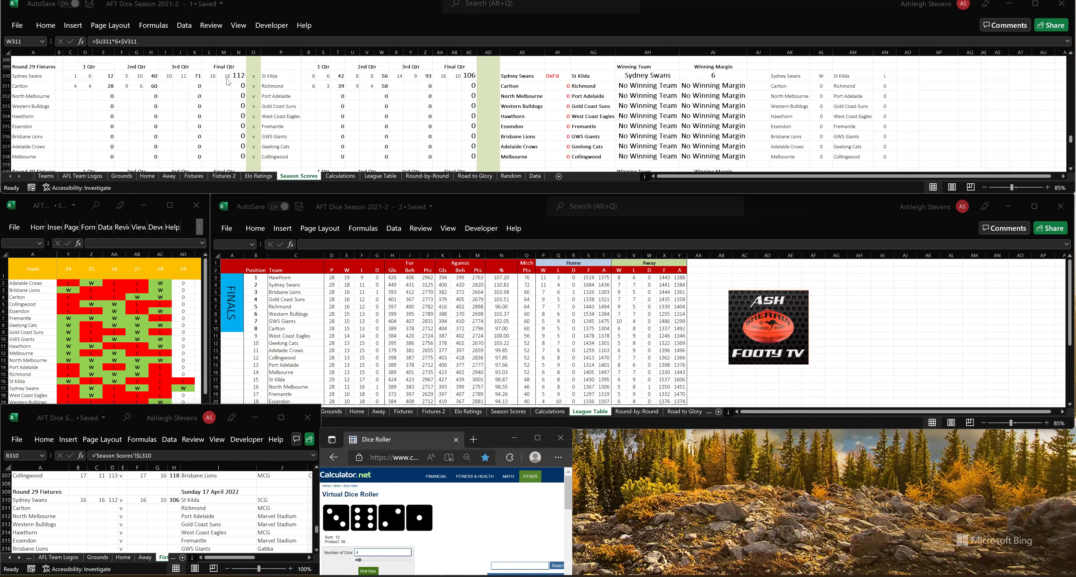
pyautogui.click(170, 86)
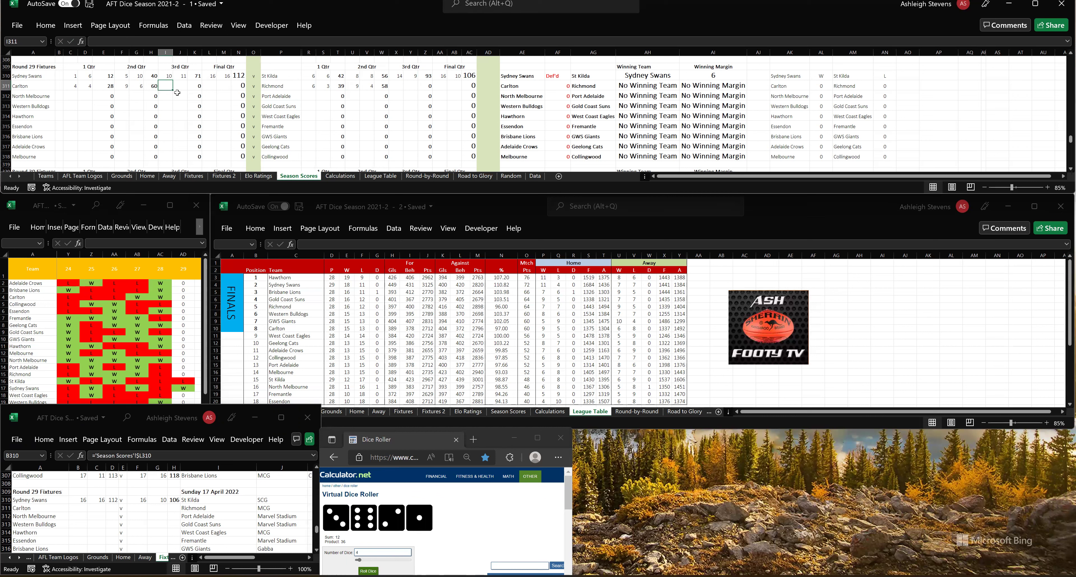
pyautogui.write('12')
pyautogui.press('Tab')
pyautogui.write('12')
pyautogui.press('Tab')
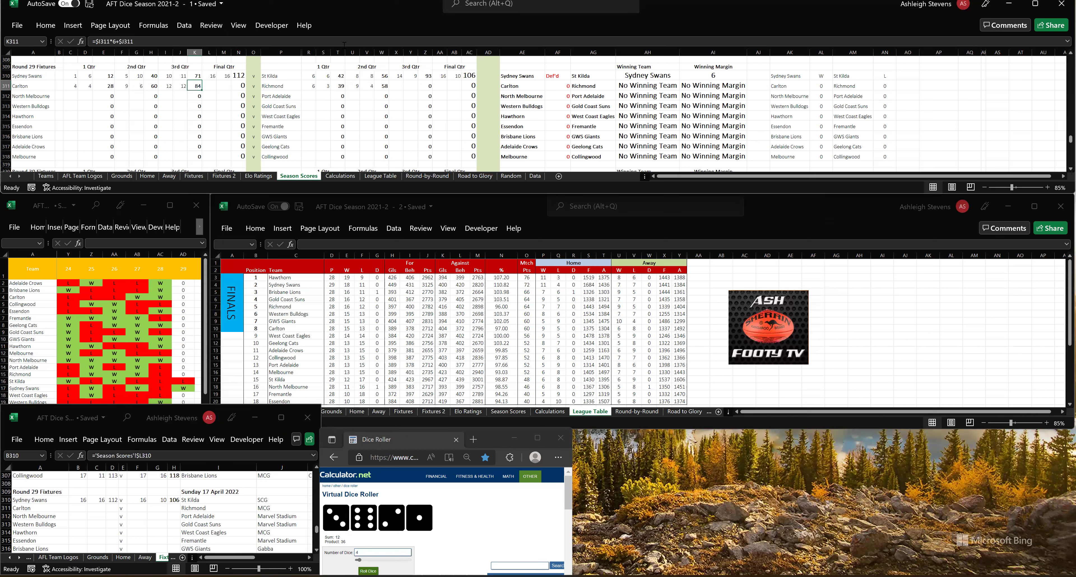
pyautogui.click(398, 85)
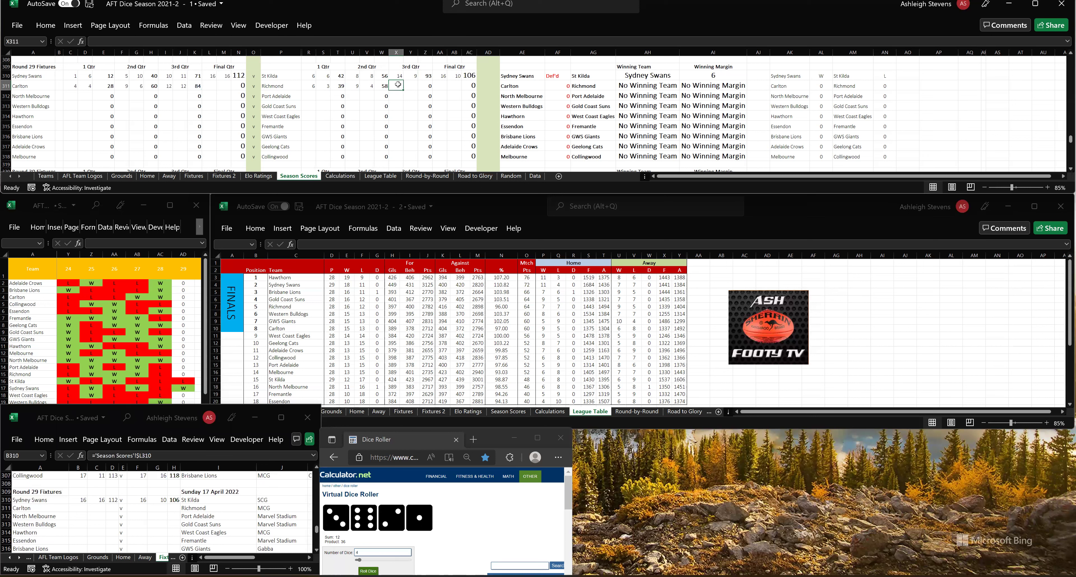
pyautogui.write('11')
pyautogui.press('Tab')
pyautogui.write('5')
pyautogui.press('Tab')
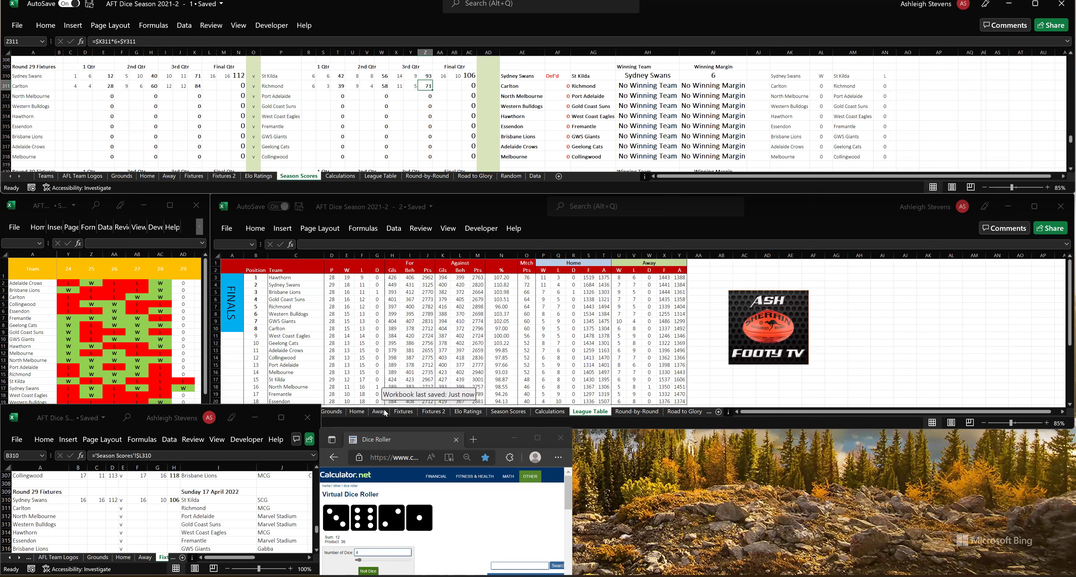
# - Roll the four dice and enter the final-quarter goals and behinds: 17 and 18 for Carlton, 15 and 9 for Richmond
pyautogui.click(368, 571)
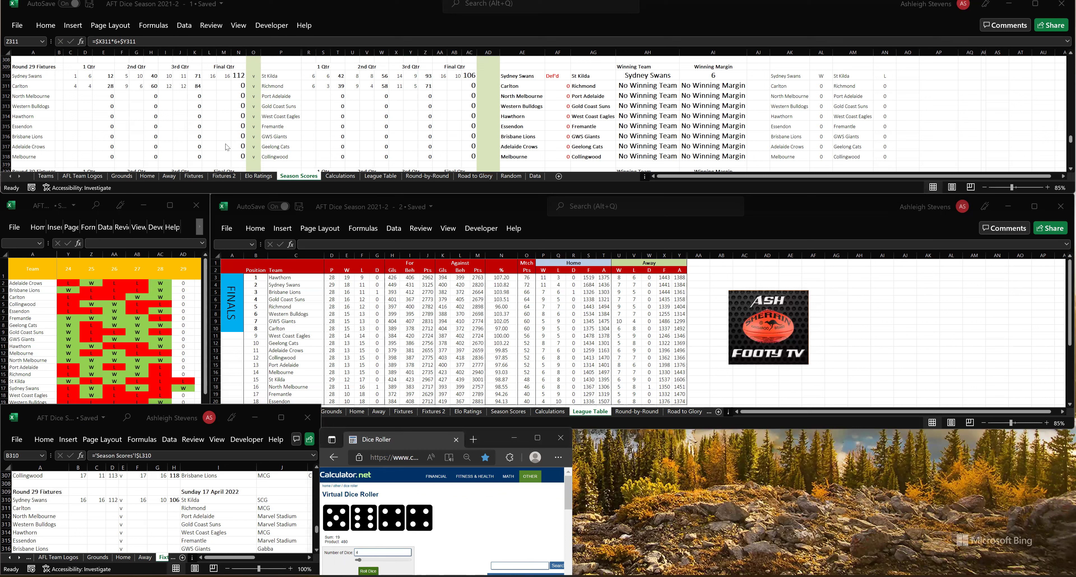
pyautogui.click(210, 85)
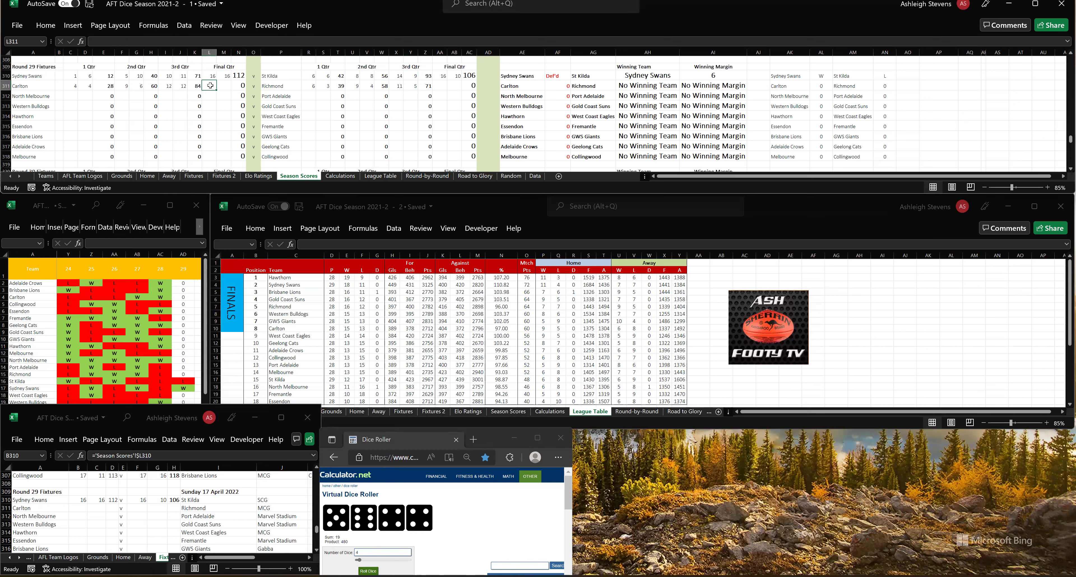
pyautogui.write('17')
pyautogui.press('Tab')
pyautogui.write('18')
pyautogui.press('Tab')
pyautogui.click(440, 86)
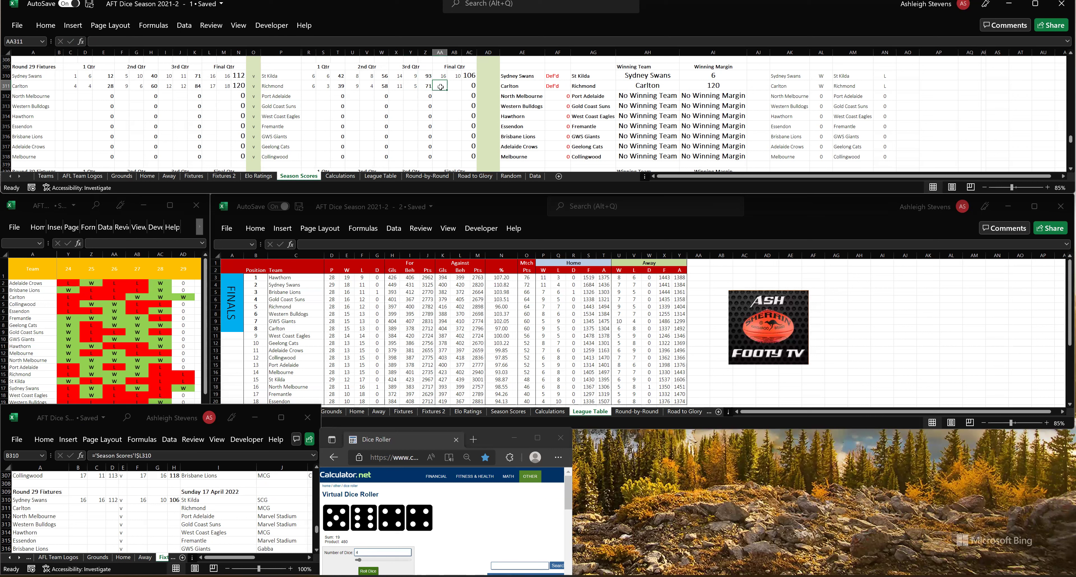
pyautogui.write('15')
pyautogui.press('Tab')
pyautogui.write('9')
pyautogui.press('Tab')
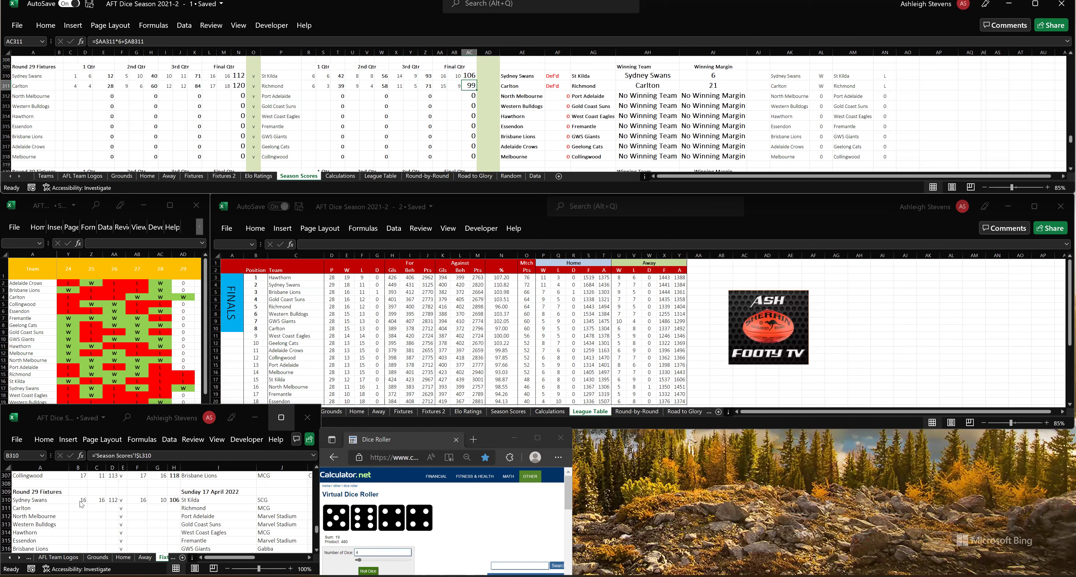
# - Copy the Sydney Swans v St Kilda score cells in the fixtures sheet to the Carlton v Richmond row
pyautogui.moveTo(81, 500); pyautogui.dragTo(175, 500)
pyautogui.hotkey('ctrl', 'c')
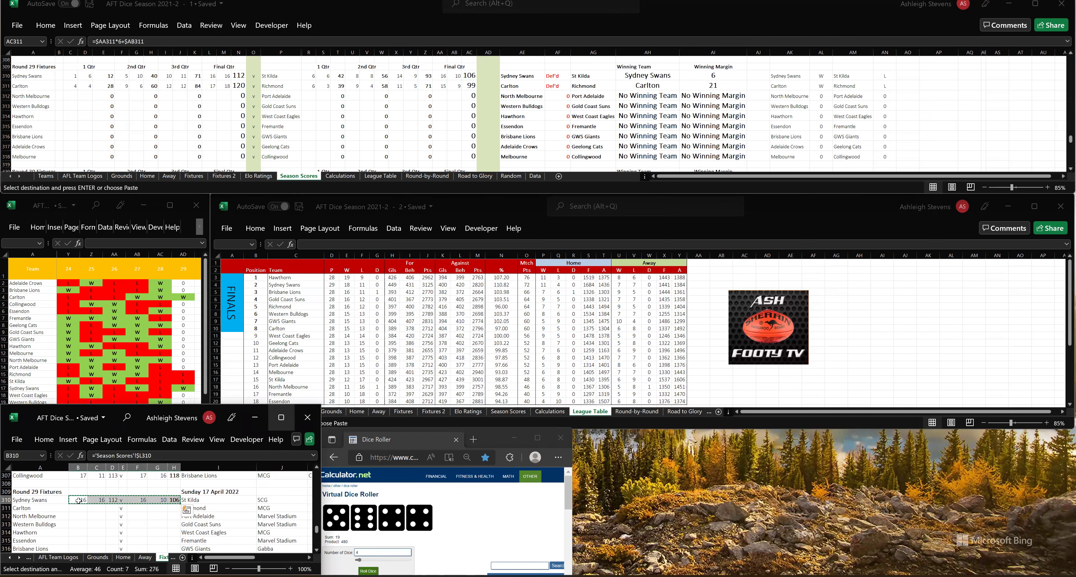
pyautogui.click(79, 508)
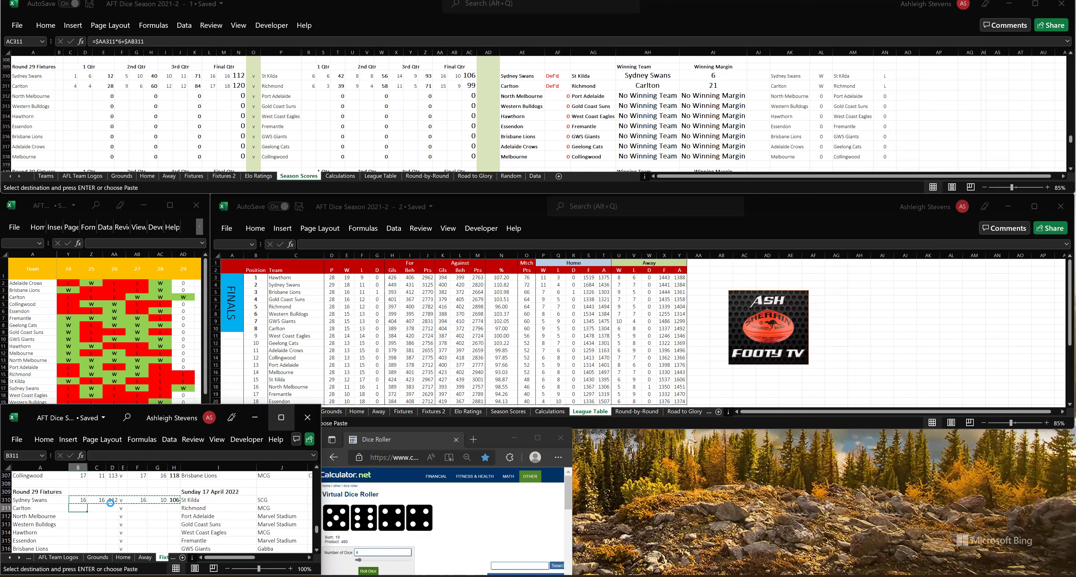
pyautogui.hotkey('ctrl', 'v')
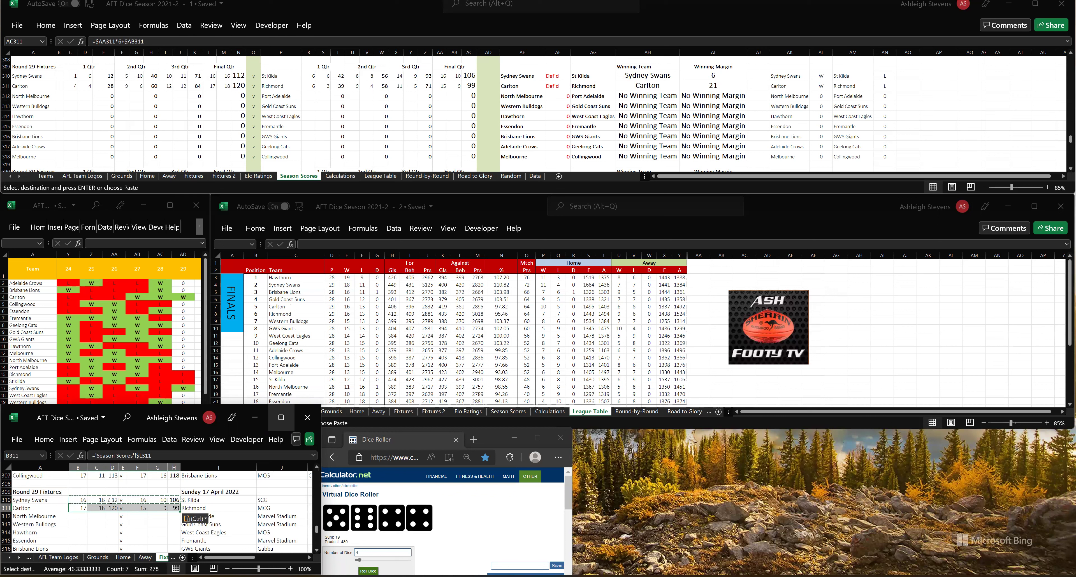
# - Bold the Sydney Swans and Carlton totals in the fixtures sheet and remove bold from the St Kilda and Richmond totals
pyautogui.moveTo(111, 501); pyautogui.dragTo(176, 508)
pyautogui.press('Escape')
pyautogui.hotkey('ctrl', 'b')
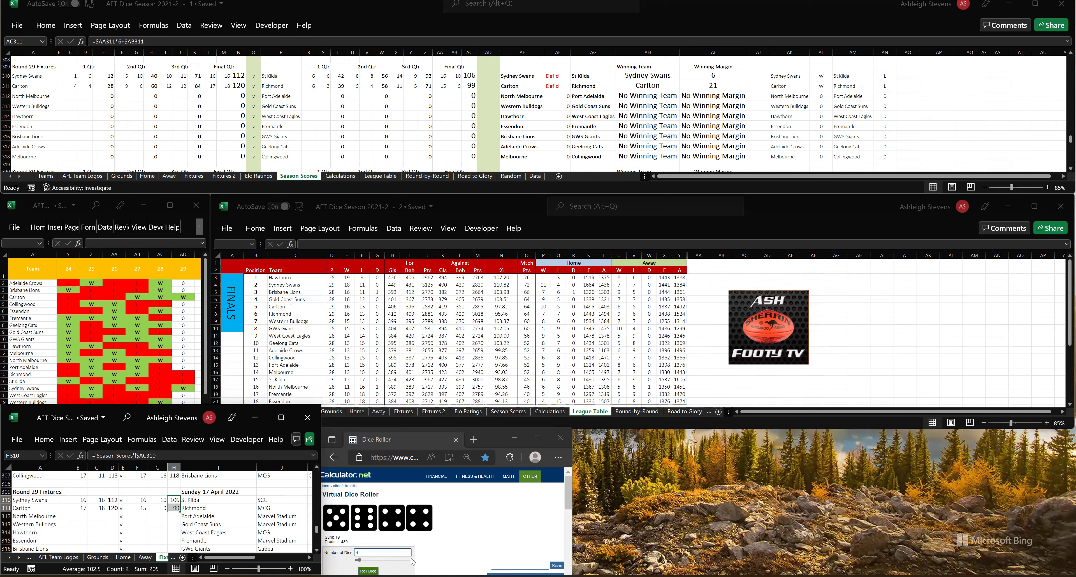
# - Roll the four dice and enter the first-quarter goals and behinds: 6 and 2 for North Melbourne, 4 and 6 for Port Adelaide
pyautogui.click(368, 571)
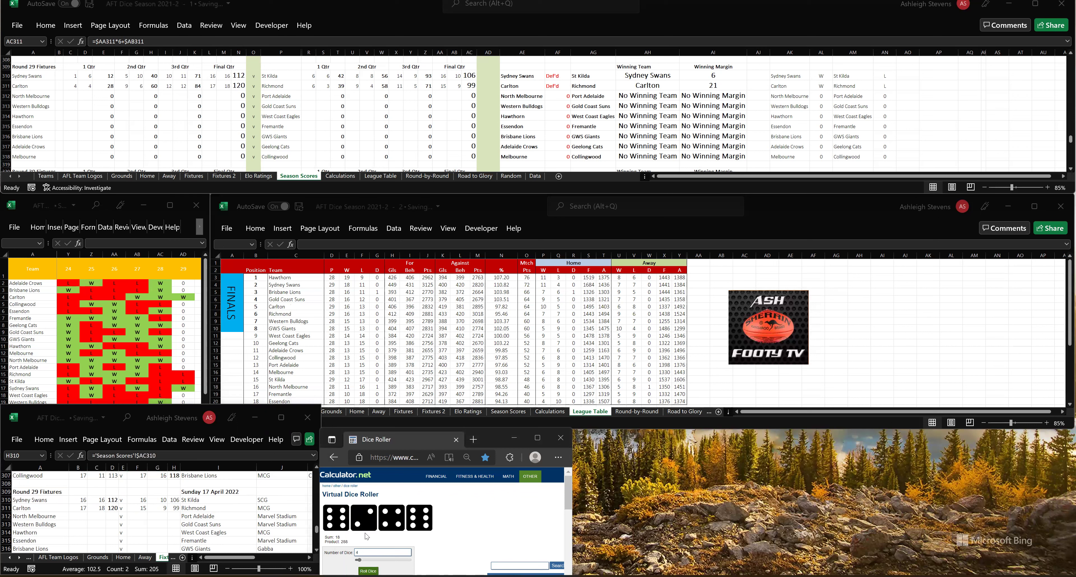
pyautogui.click(73, 96)
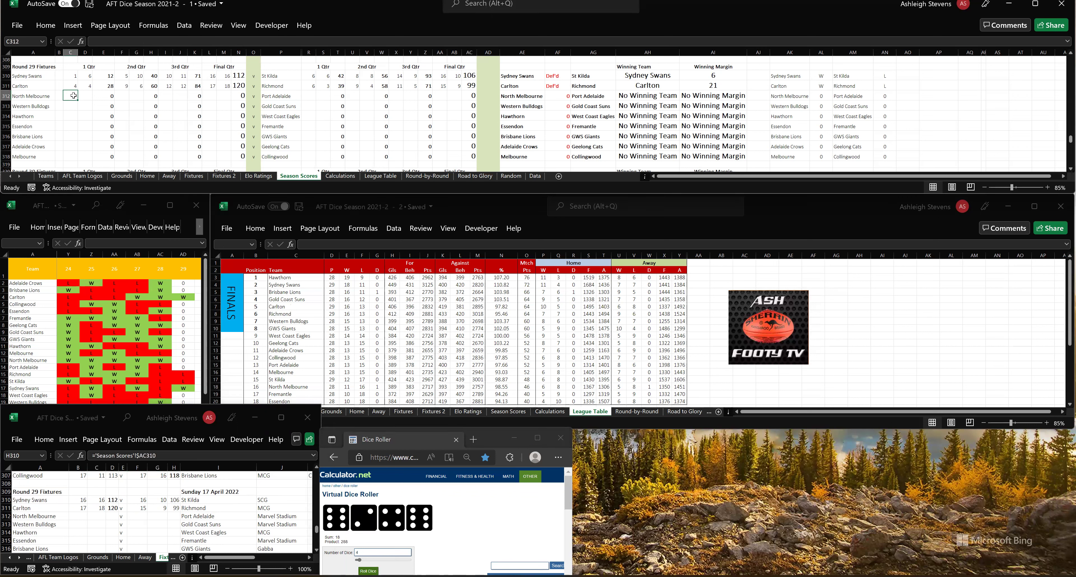
pyautogui.write('6')
pyautogui.press('Tab')
pyautogui.write('2')
pyautogui.press('Tab')
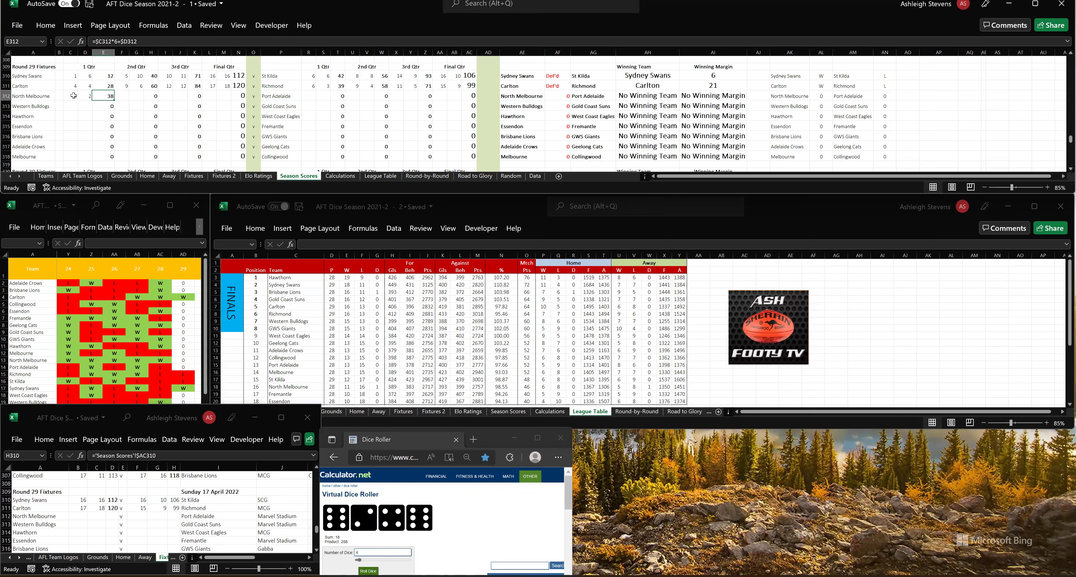
pyautogui.click(306, 94)
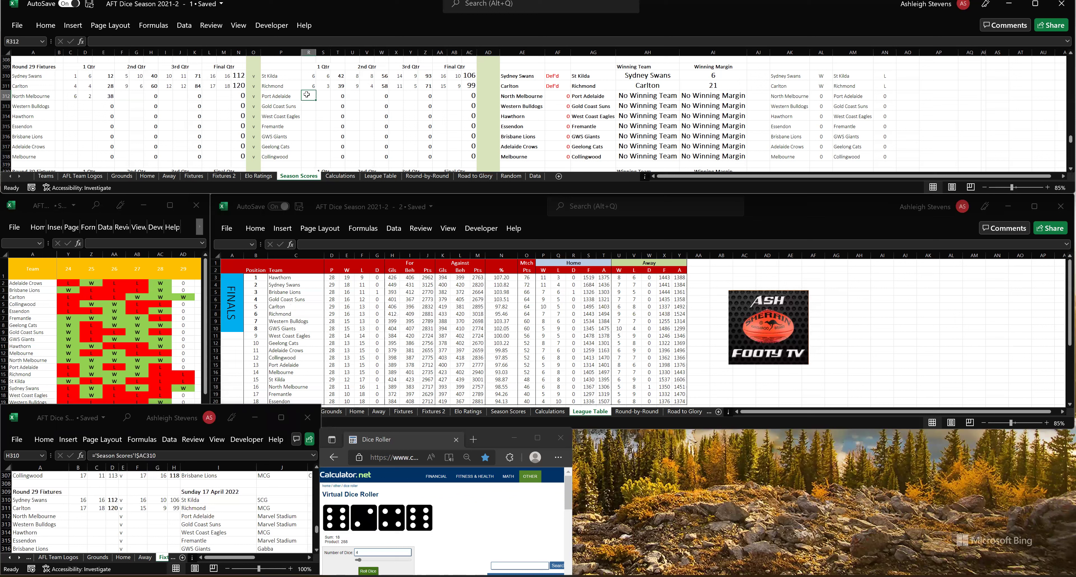
pyautogui.write('4')
pyautogui.press('Tab')
pyautogui.write('6')
pyautogui.press('Tab')
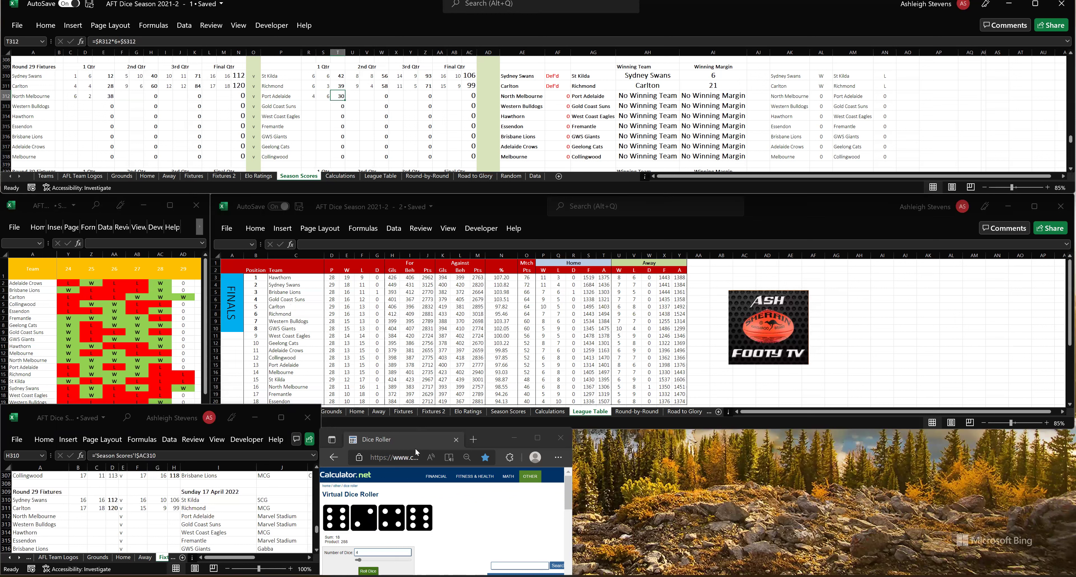
# - Roll the four dice and enter the second-quarter goals and behinds: 10 and 7 for North Melbourne, 6 and 9 for Port Adelaide
pyautogui.click(368, 570)
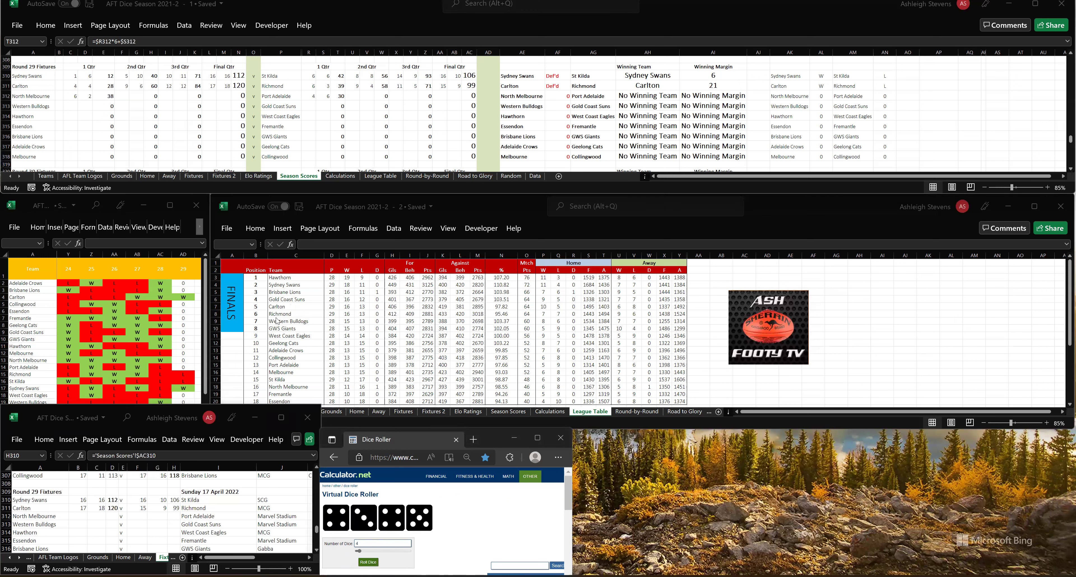
pyautogui.click(121, 95)
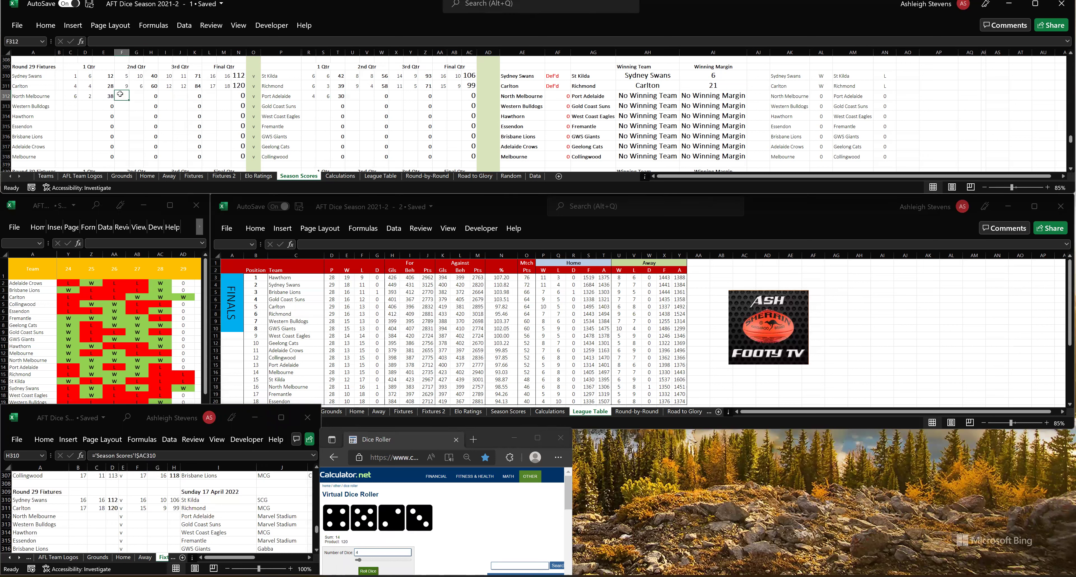
pyautogui.write('10')
pyautogui.press('Tab')
pyautogui.write('7')
pyautogui.press('Tab')
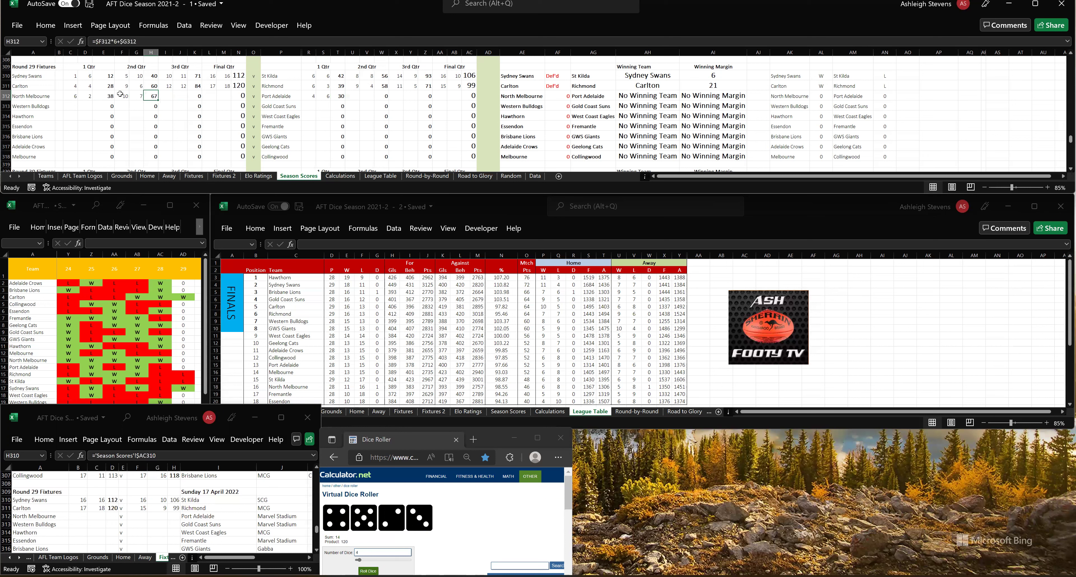
pyautogui.click(354, 96)
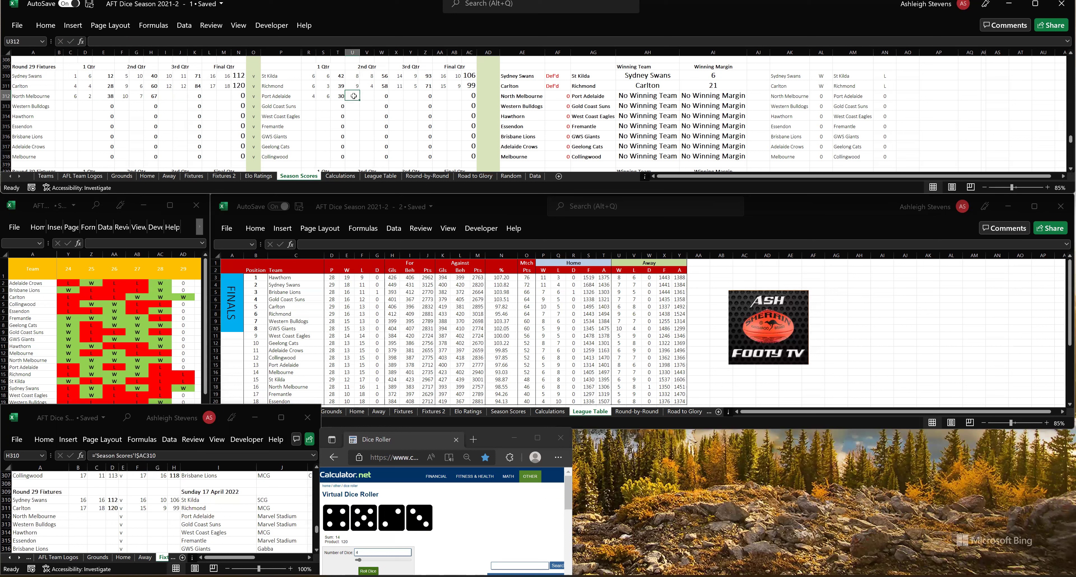
pyautogui.write('6')
pyautogui.press('Tab')
pyautogui.write('9')
pyautogui.press('Tab')
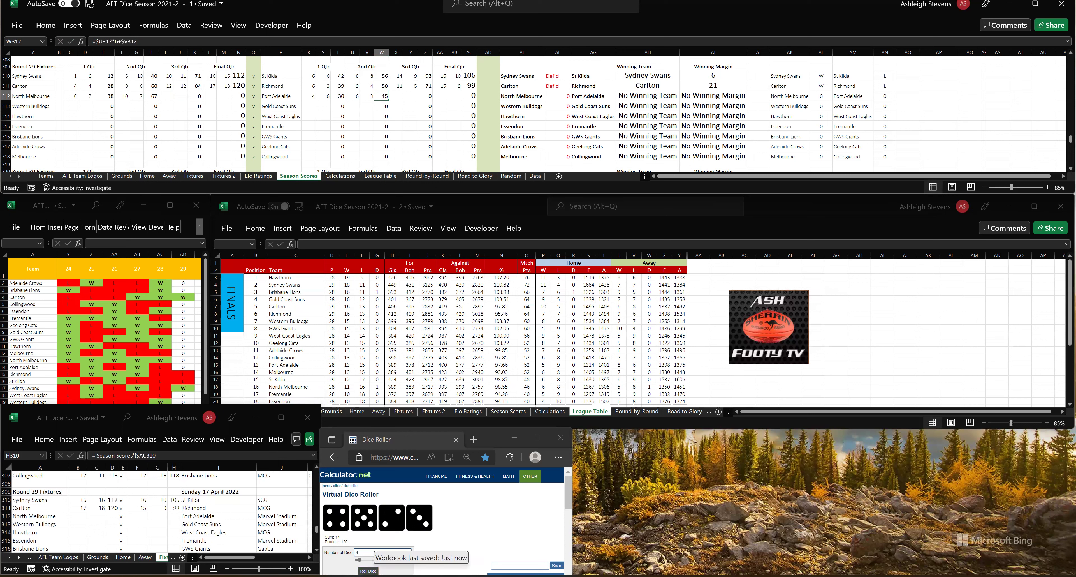
# - Roll the four dice and enter the third-quarter goals and behinds: 13 and 10 for North Melbourne, 8 and 12 for Port Adelaide
pyautogui.click(368, 570)
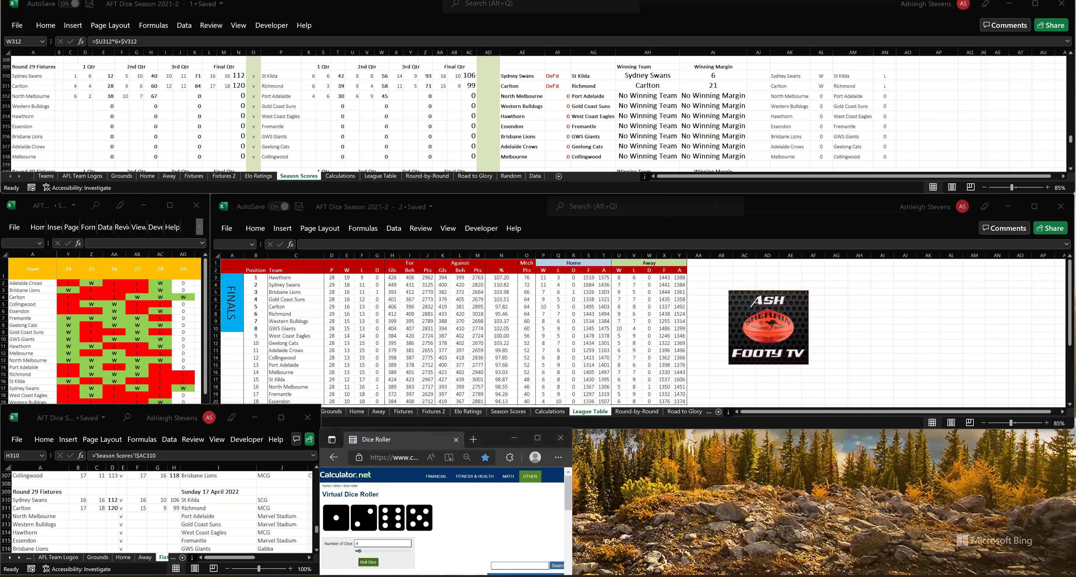
pyautogui.click(164, 96)
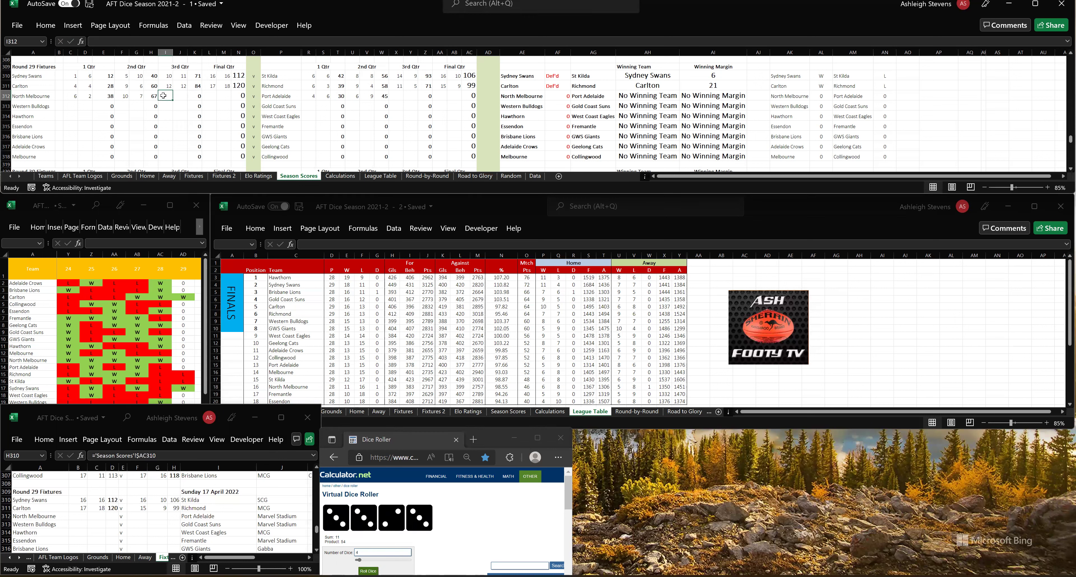
pyautogui.write('13')
pyautogui.press('Tab')
pyautogui.write('10')
pyautogui.press('Tab')
pyautogui.click(400, 96)
pyautogui.write('8')
pyautogui.press('Tab')
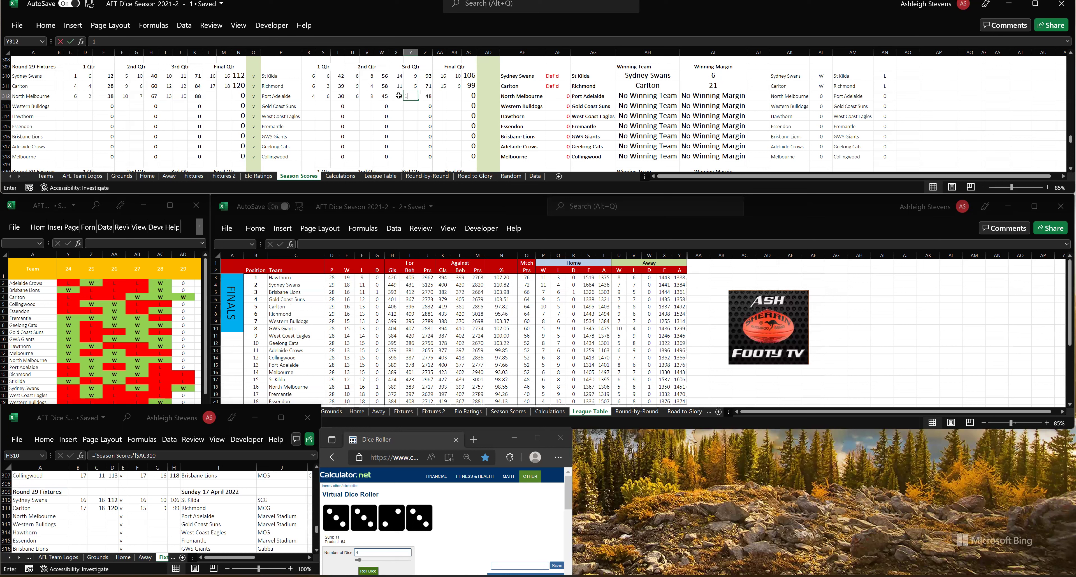
pyautogui.write('12')
pyautogui.press('Tab')
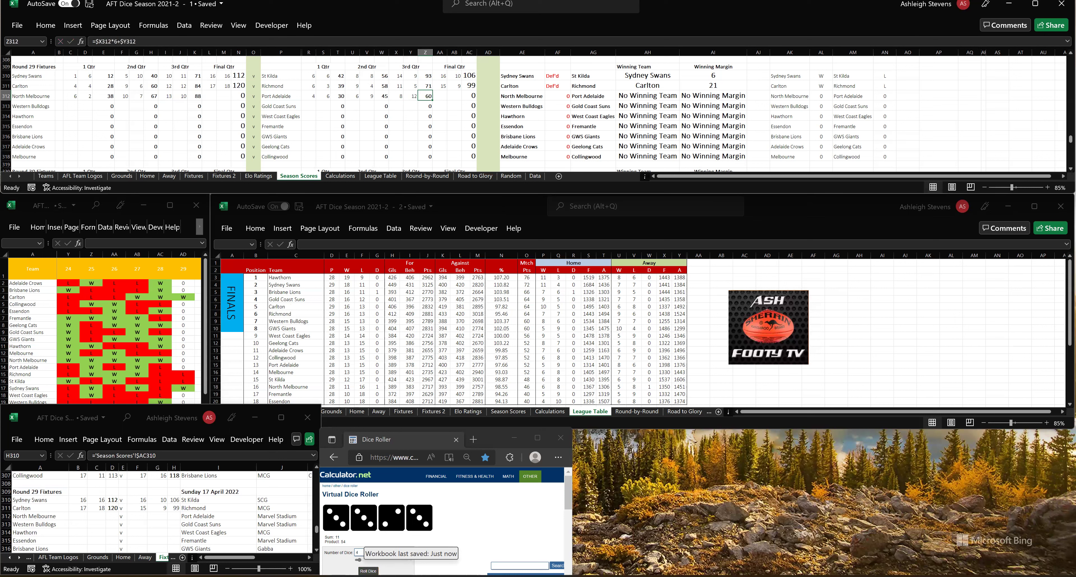
# - Roll the four dice and enter the final-quarter goals and behinds: 18 and 13 for North Melbourne, 12 and 15 for Port Adelaide
pyautogui.click(368, 570)
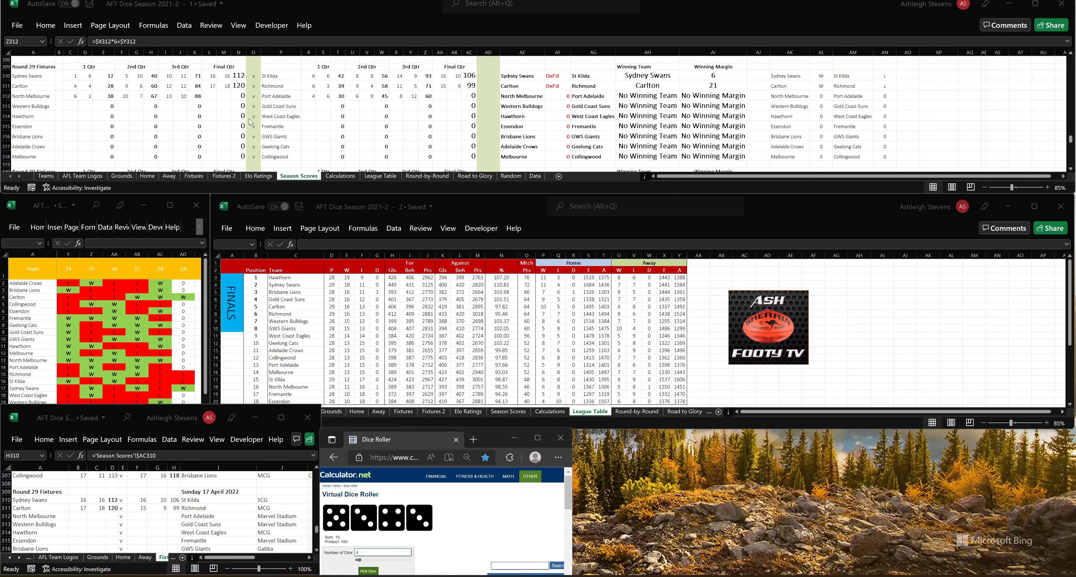
pyautogui.click(209, 95)
pyautogui.click(210, 95)
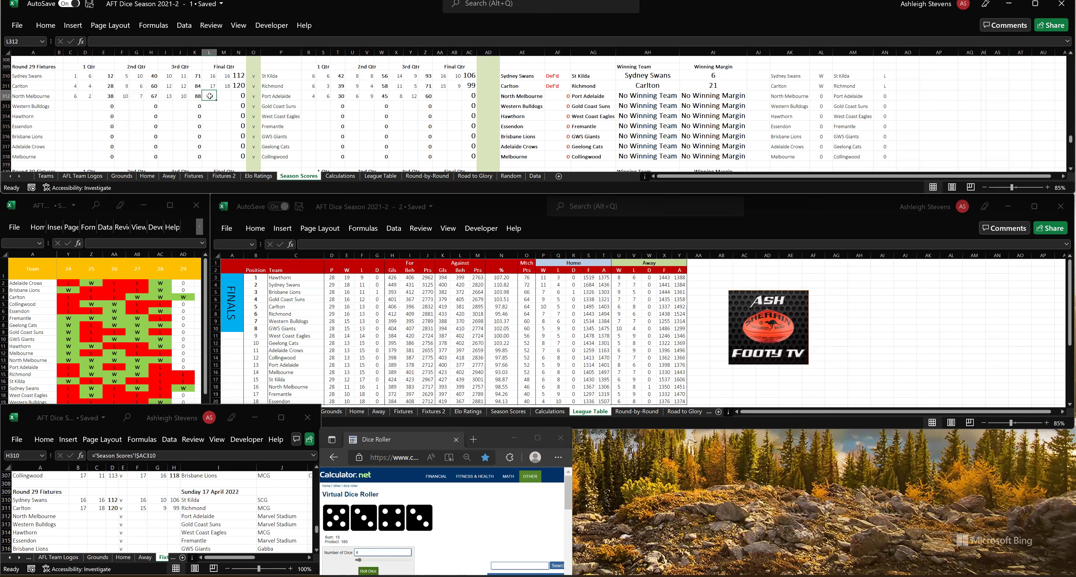
pyautogui.write('18')
pyautogui.press('Tab')
pyautogui.write('1')
pyautogui.press('Tab')
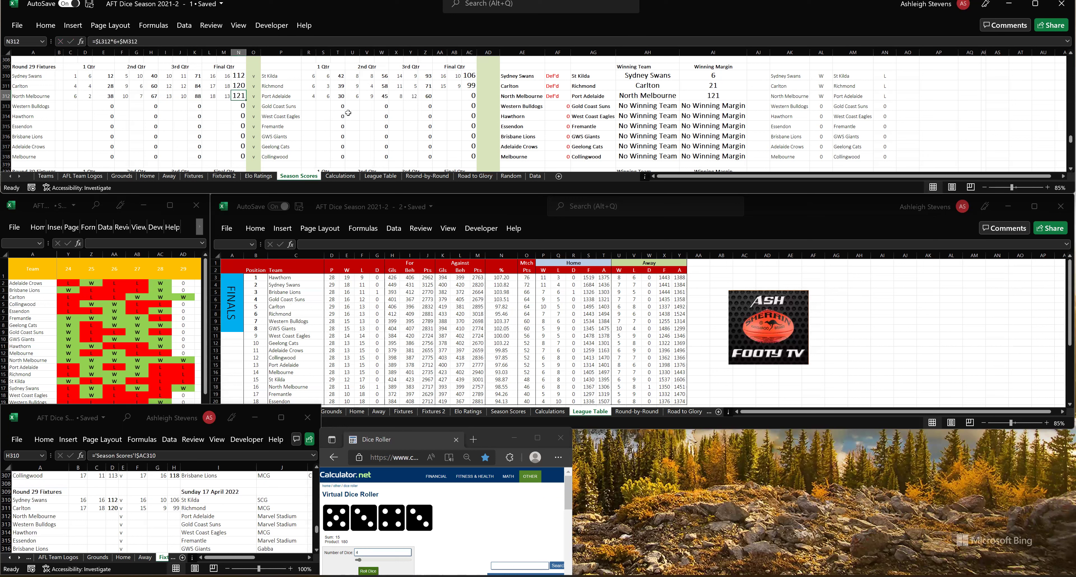
pyautogui.click(441, 94)
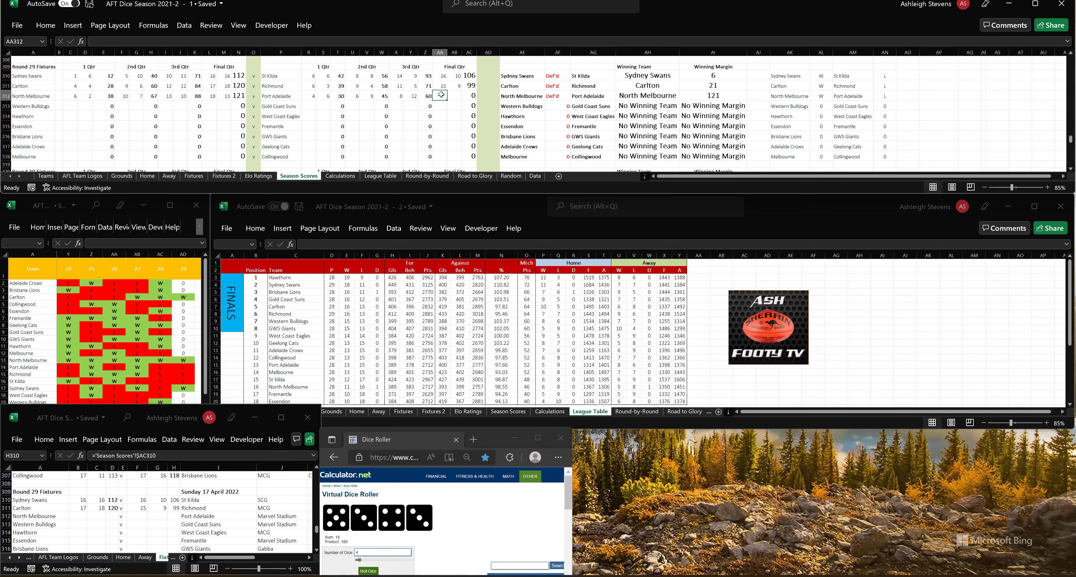
pyautogui.write('12')
pyautogui.press('Tab')
pyautogui.write('15')
pyautogui.press('Tab')
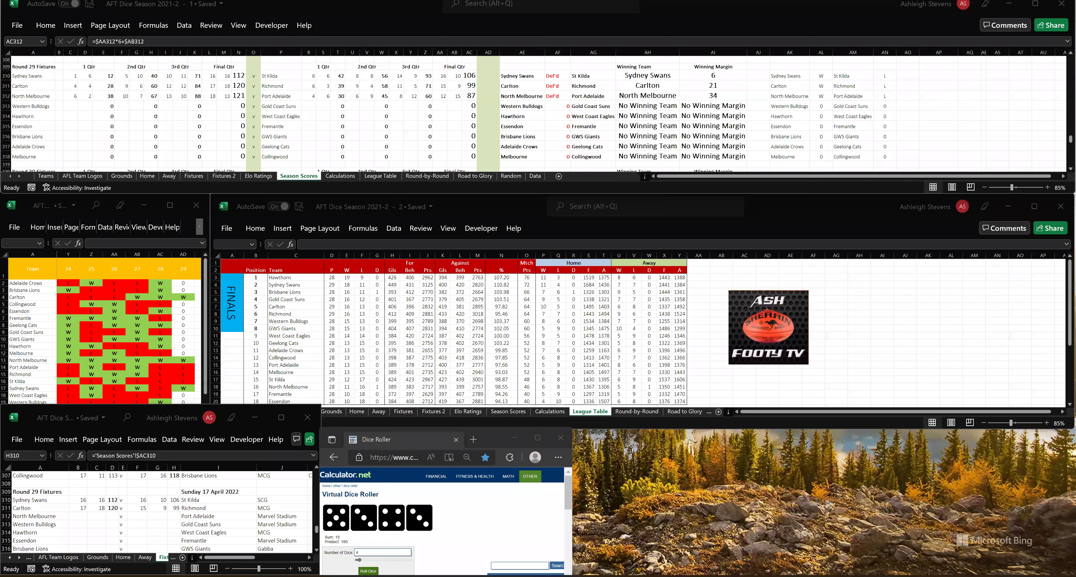
# - Copy the Carlton v Richmond score cells in the fixtures sheet to the North Melbourne v Port Adelaide row
pyautogui.moveTo(84, 507); pyautogui.dragTo(163, 508)
pyautogui.keyDown('shift'); pyautogui.click(176, 508); pyautogui.keyUp('shift')
pyautogui.hotkey('ctrl', 'c')
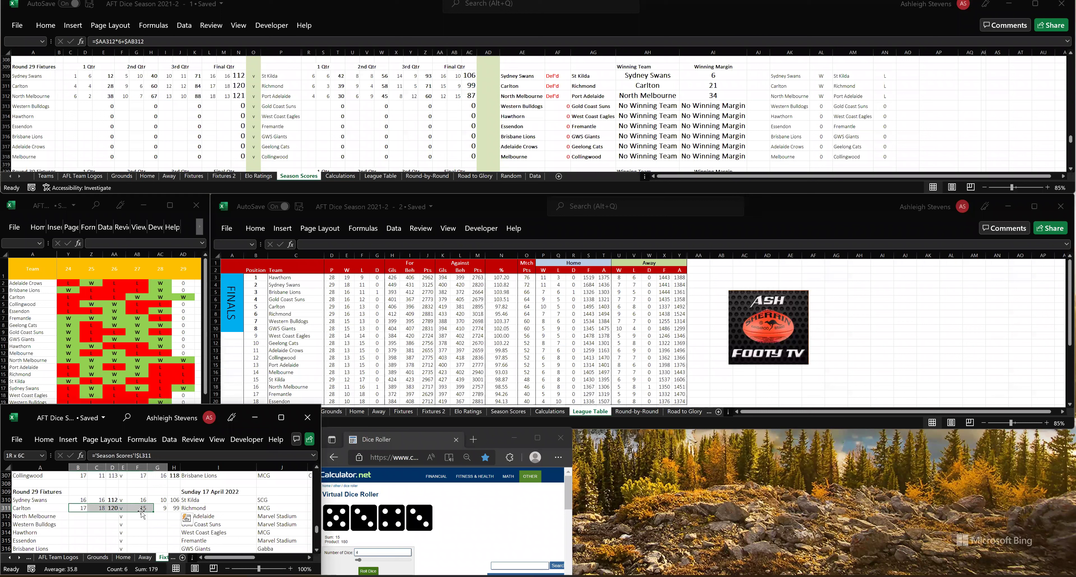
pyautogui.press('Down')
pyautogui.hotkey('ctrl', 'v')
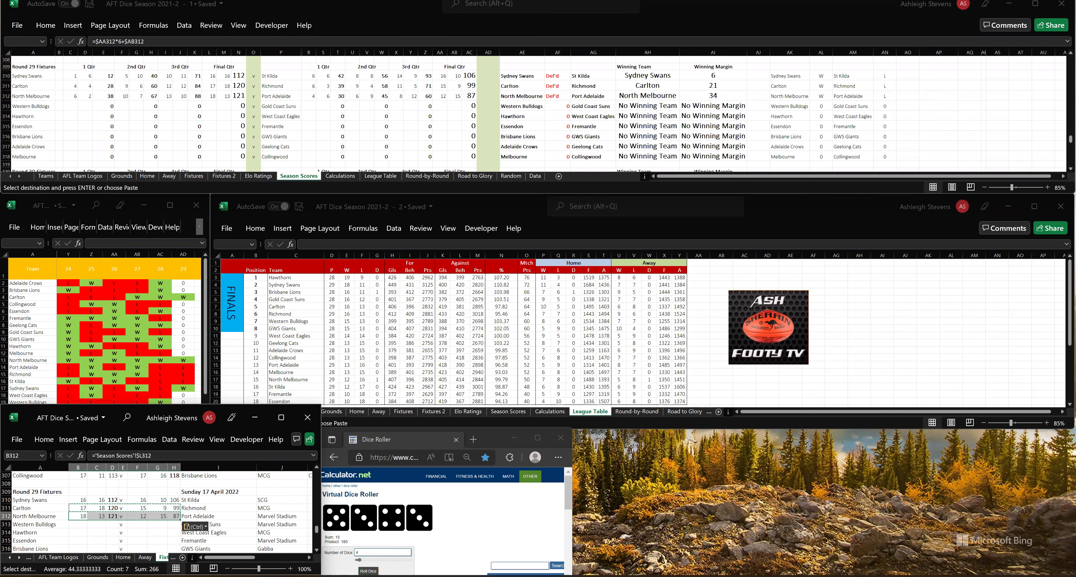
# - Roll the four dice and enter the first-quarter goals and behinds: 4 and 6 for Western Bulldogs, 5 and 2 for Gold Coast Suns
pyautogui.click(368, 570)
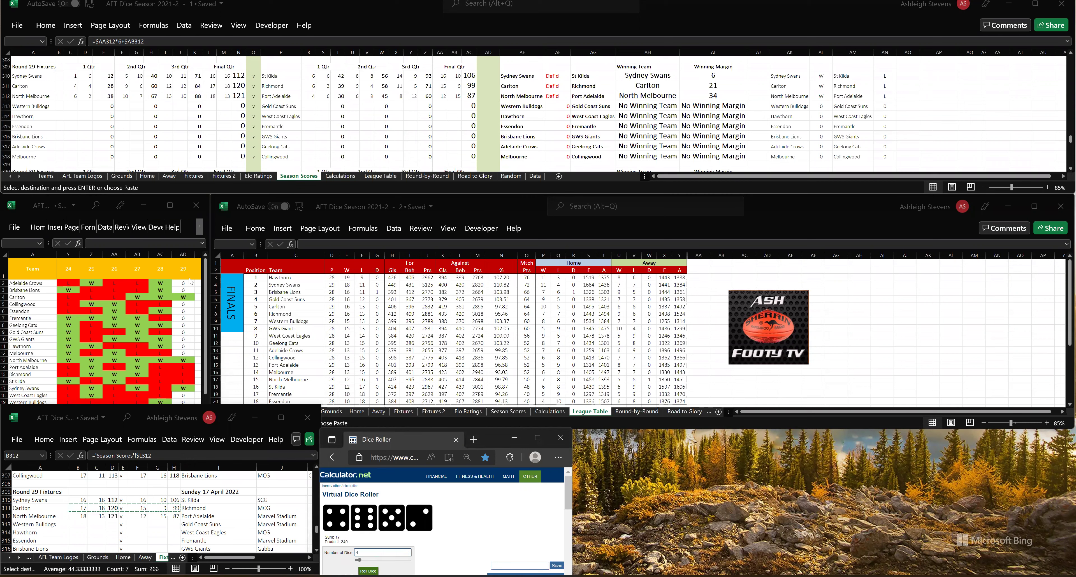
pyautogui.click(70, 106)
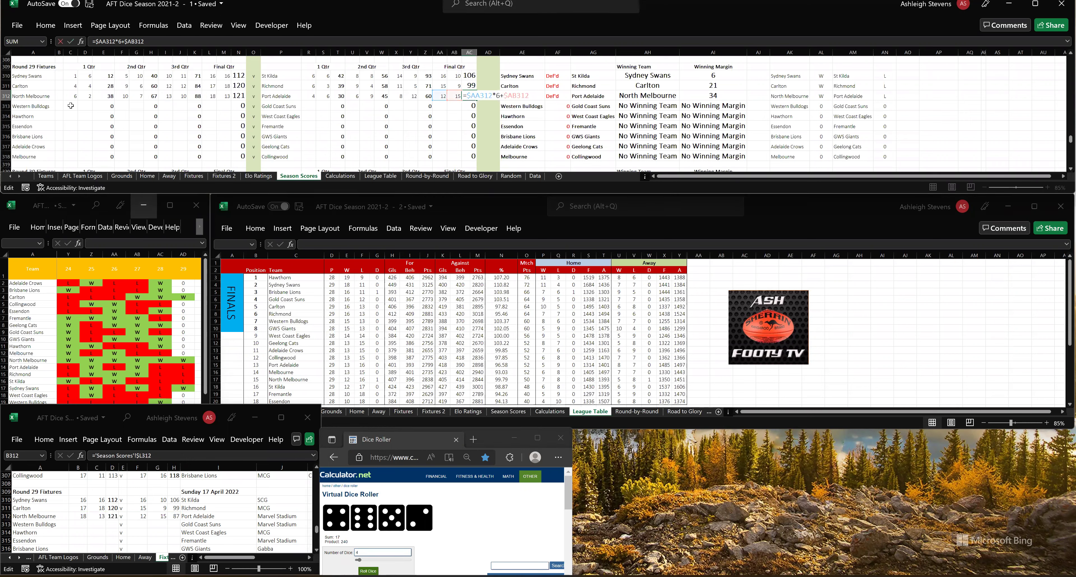
pyautogui.press('Escape')
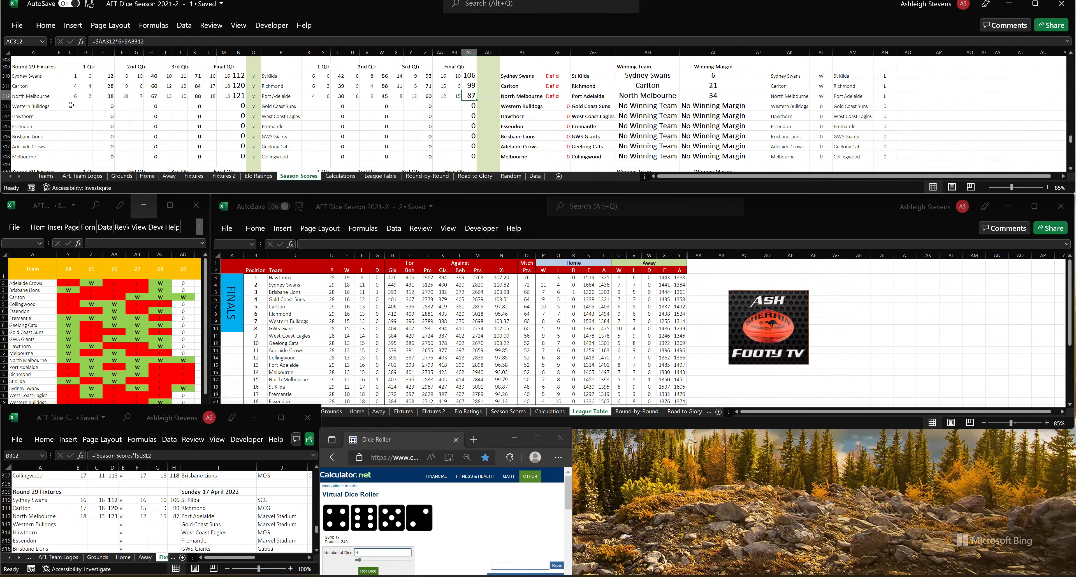
pyautogui.click(71, 106)
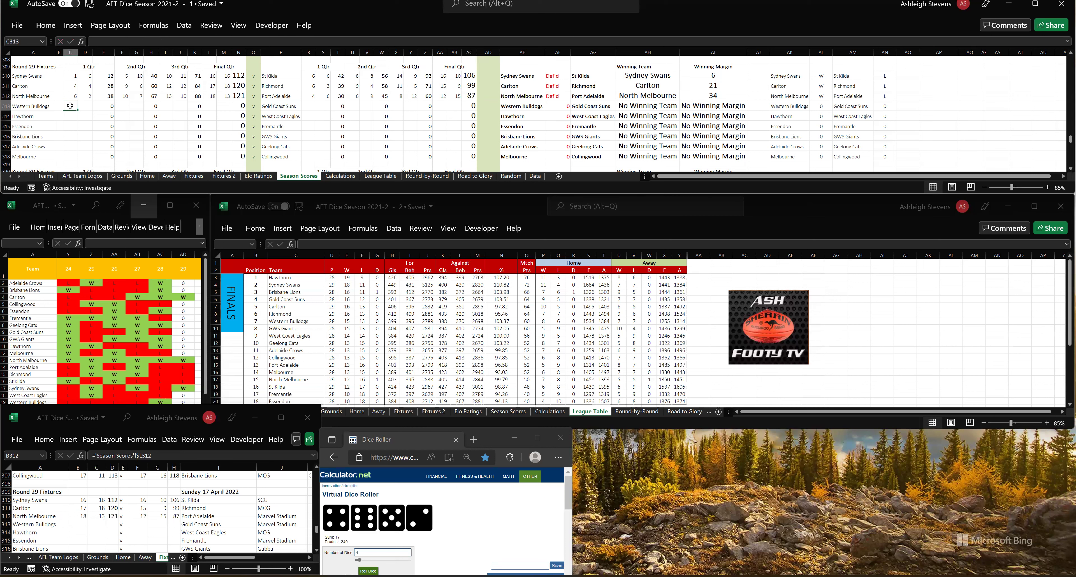
pyautogui.write('4')
pyautogui.press('Tab')
pyautogui.write('6')
pyautogui.press('Tab')
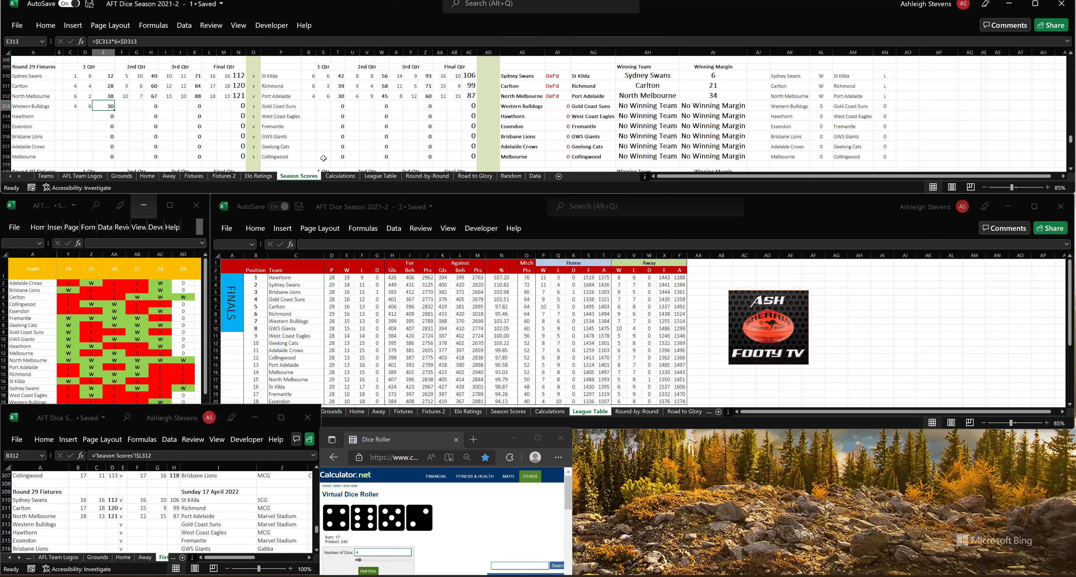
pyautogui.click(310, 109)
pyautogui.write('5')
pyautogui.press('Tab')
pyautogui.write('2')
pyautogui.press('Tab')
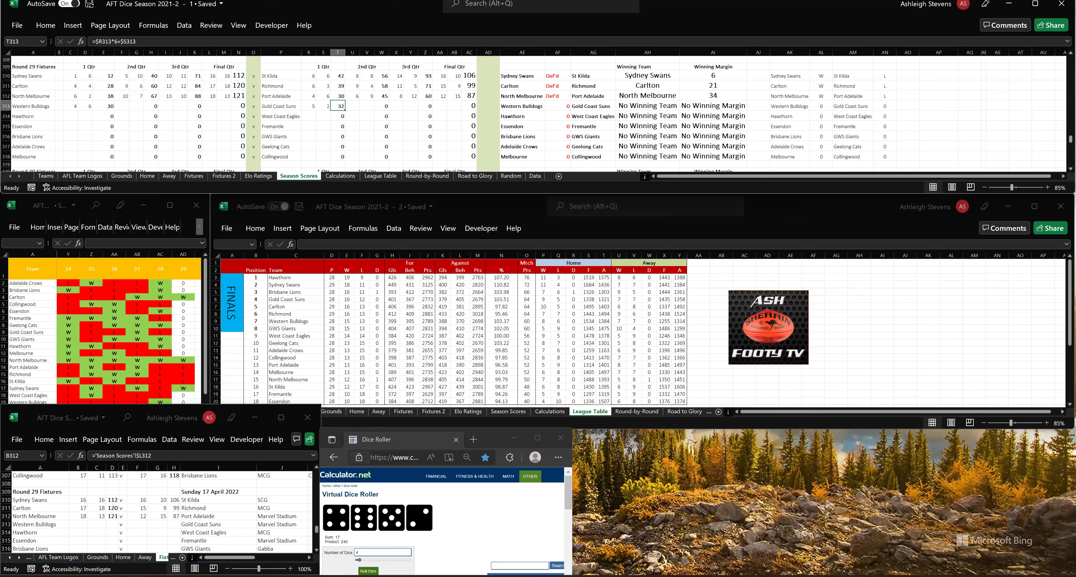
# - Roll the four dice and enter the second-quarter goals and behinds: 9 and 12 for Western Bulldogs, 9 and 7 for Gold Coast Suns
pyautogui.click(361, 571)
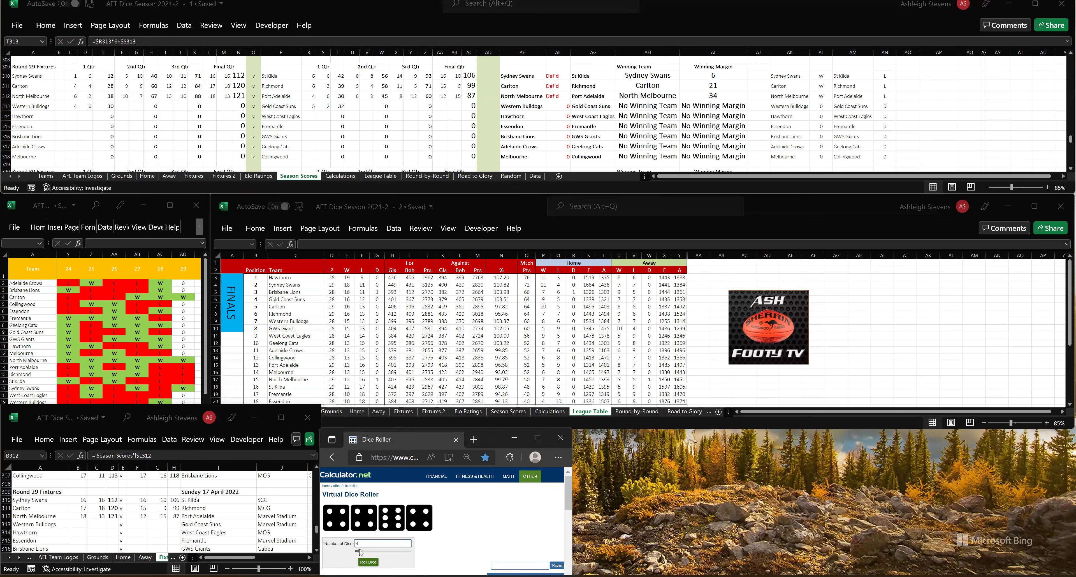
pyautogui.click(121, 106)
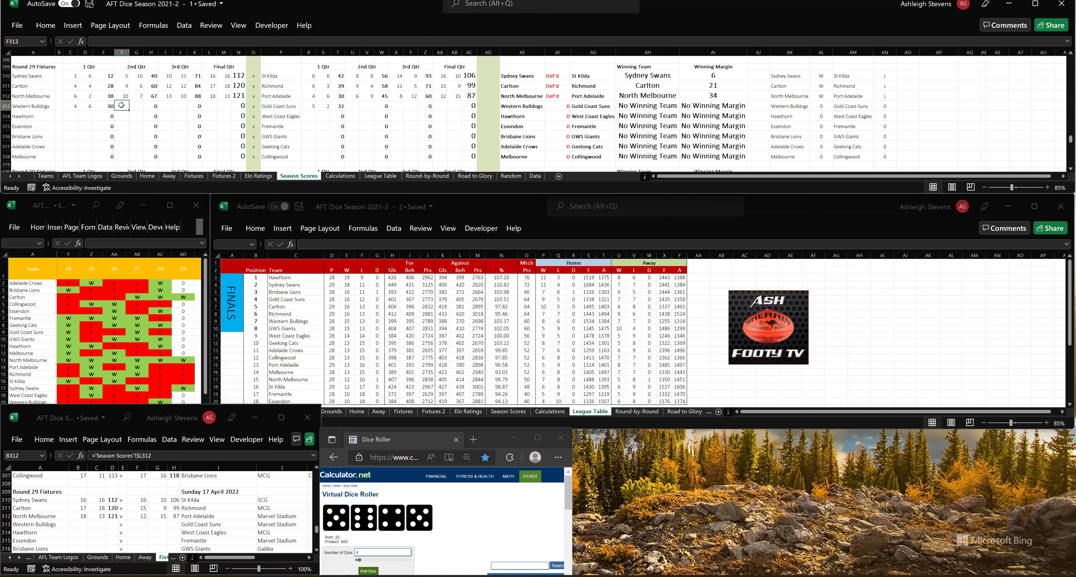
pyautogui.write('9')
pyautogui.press('Tab')
pyautogui.write('12')
pyautogui.press('Tab')
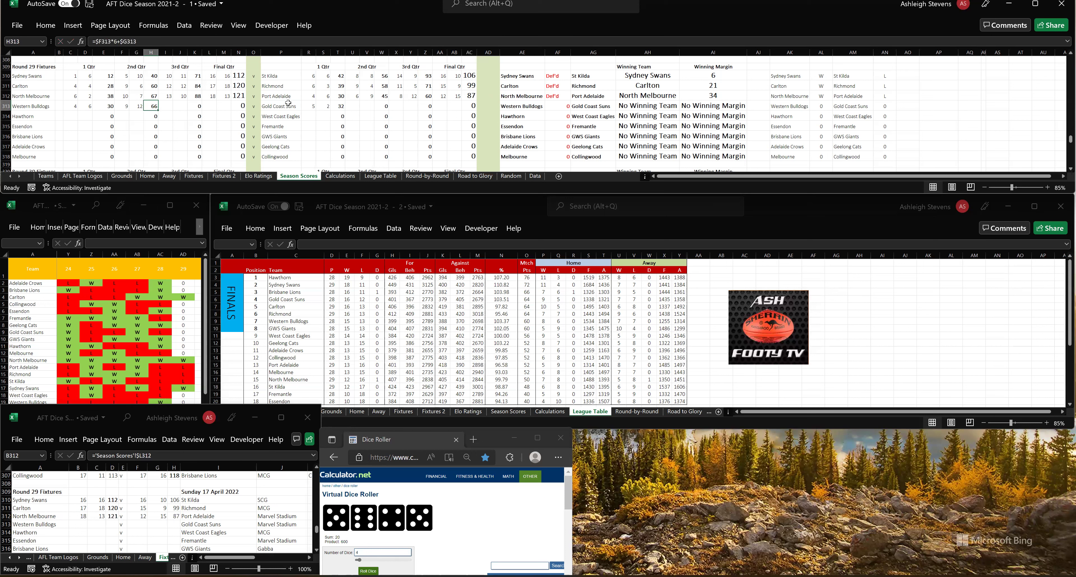
pyautogui.click(358, 105)
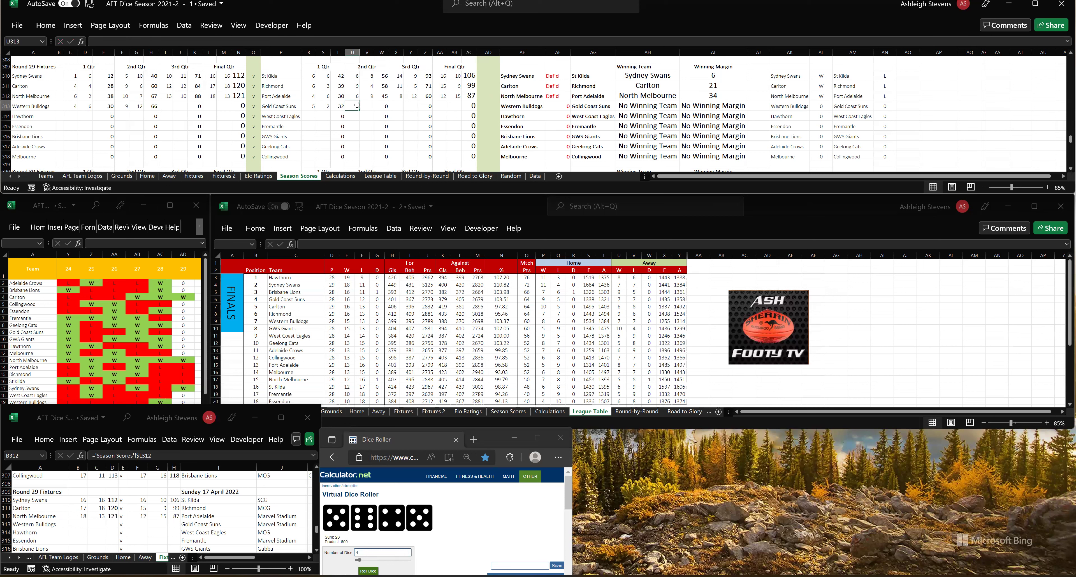
pyautogui.write('9')
pyautogui.press('Tab')
pyautogui.write('7')
pyautogui.press('Tab')
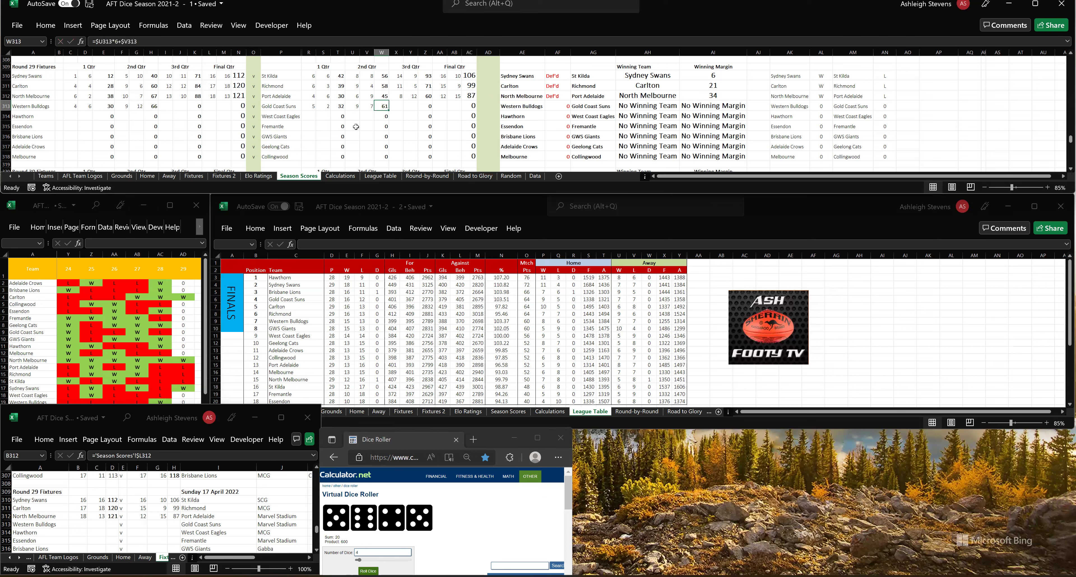
# - Roll the four dice and enter the third-quarter goals and behinds: 11 and 14 for Western Bulldogs, 11 and 8 for Gold Coast Suns
pyautogui.click(368, 571)
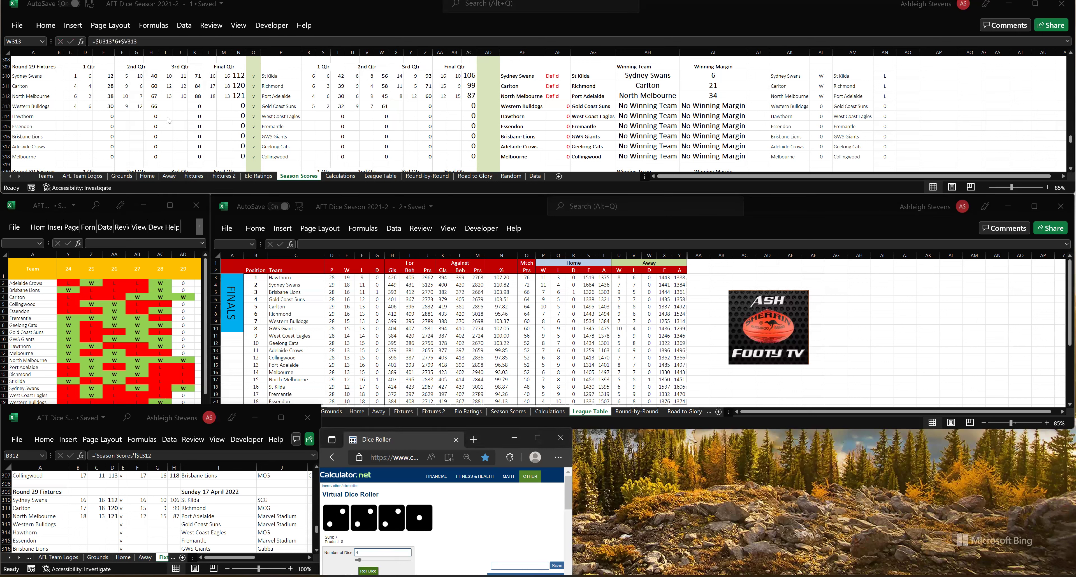
pyautogui.click(167, 106)
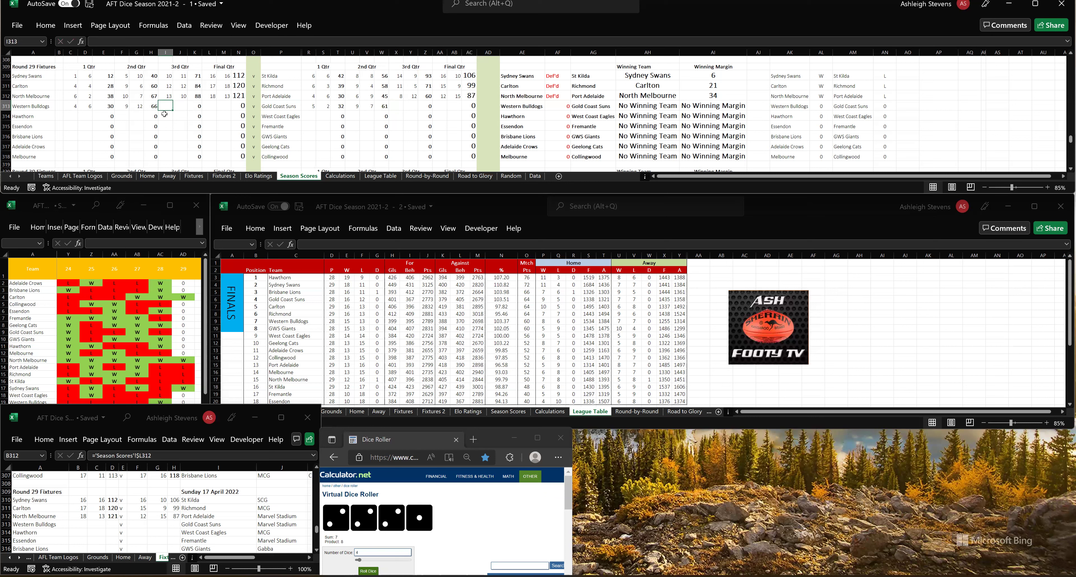
pyautogui.write('11')
pyautogui.press('Tab')
pyautogui.write('14')
pyautogui.press('Tab')
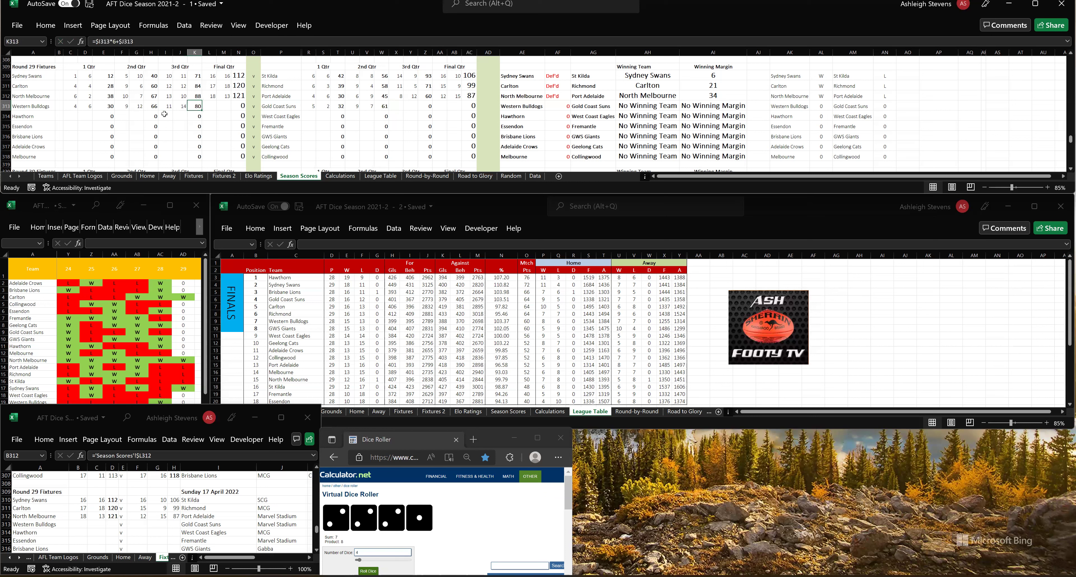
pyautogui.click(400, 106)
pyautogui.write('11')
pyautogui.press('Tab')
pyautogui.write('8')
pyautogui.press('Tab')
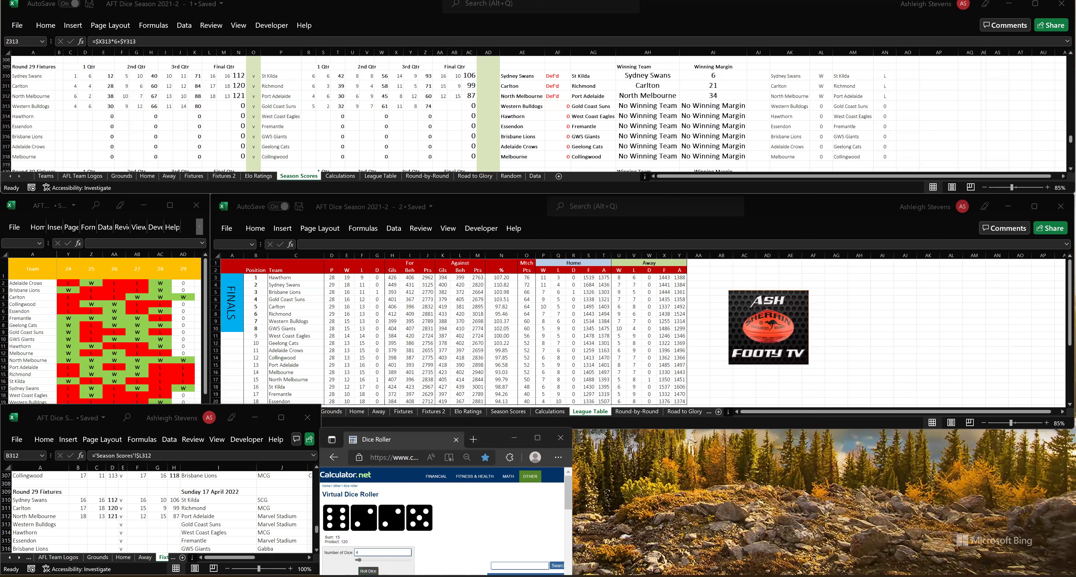
# - Enter the rolled final-quarter goals and behinds: 17 and 16 for Western Bulldogs, 13 and 13 for Gold Coast Suns
pyautogui.click(210, 105)
pyautogui.press('F2')
pyautogui.hotkey('ctrl', 'Return')
pyautogui.click(211, 104)
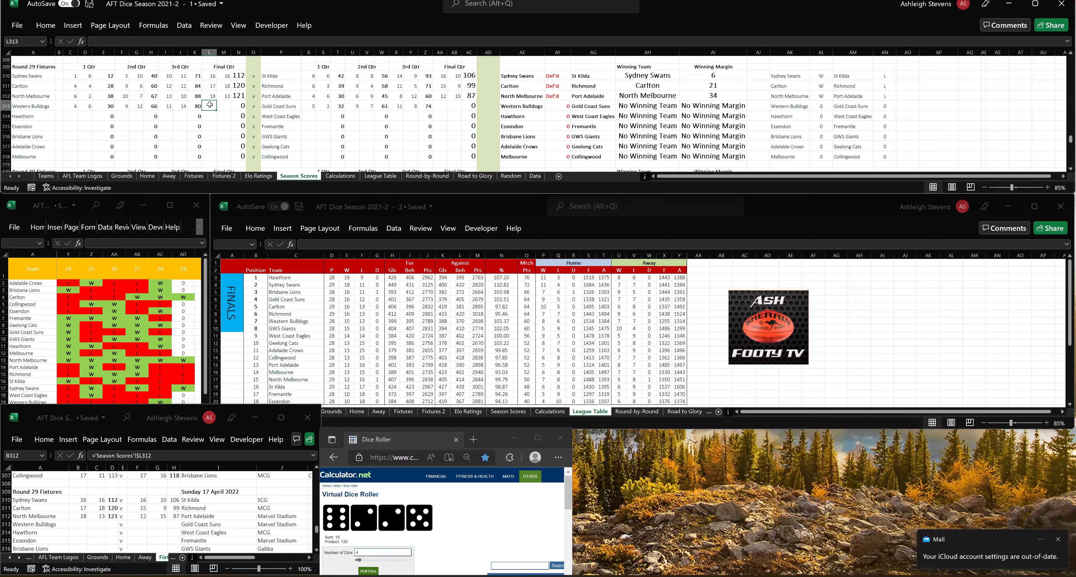
pyautogui.click(1055, 539)
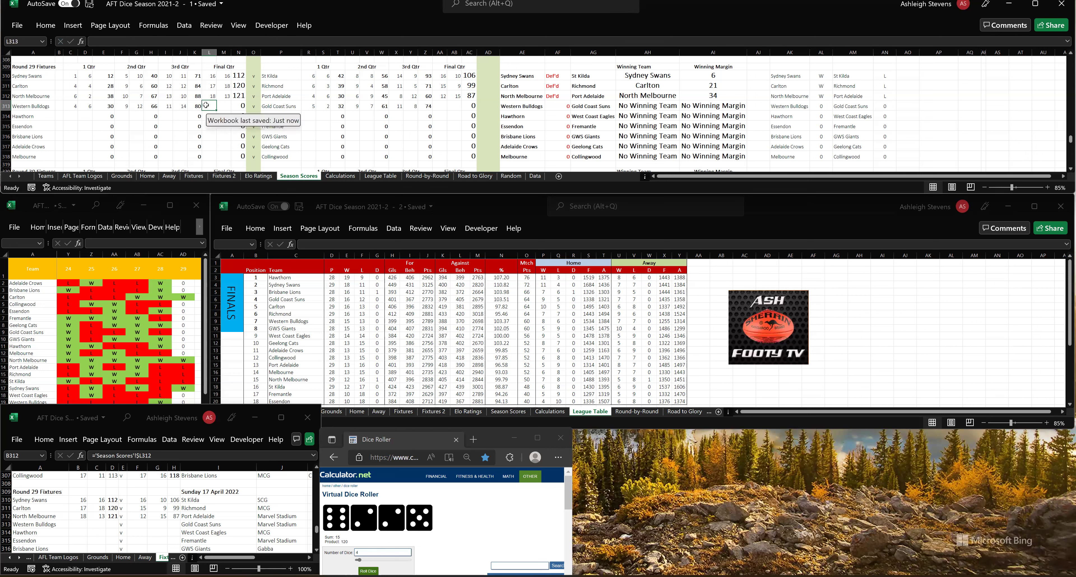
pyautogui.write('17')
pyautogui.press('Tab')
pyautogui.write('1')
pyautogui.press('Tab')
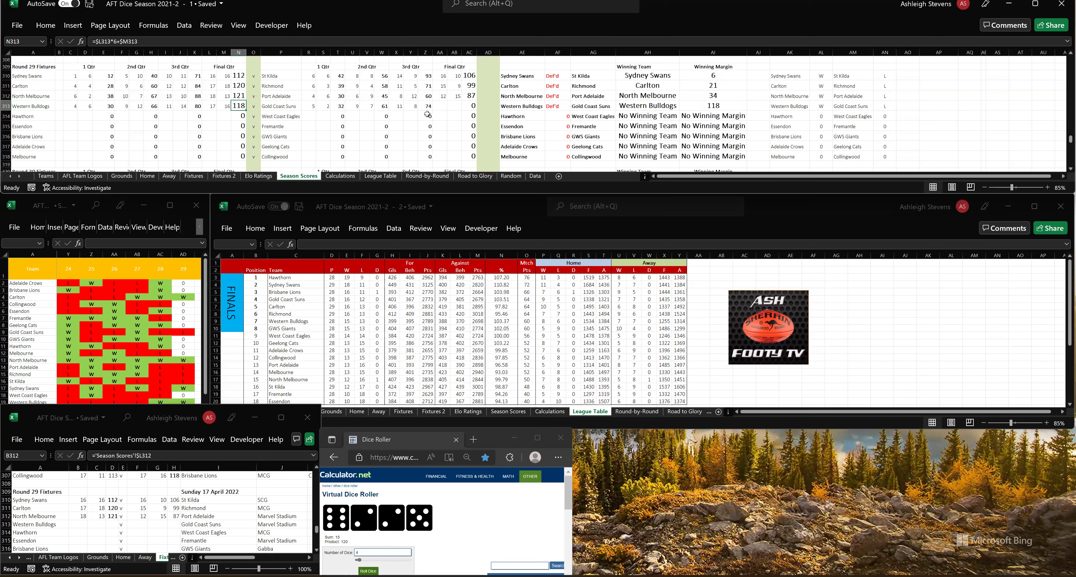
pyautogui.click(438, 106)
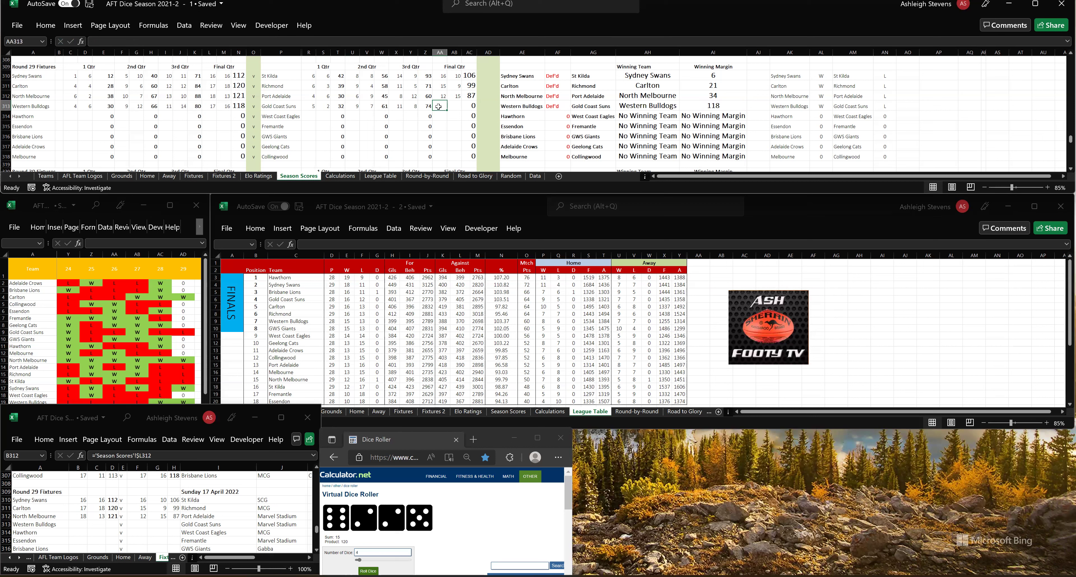
pyautogui.write('13')
pyautogui.press('Tab')
pyautogui.write('13')
pyautogui.press('Tab')
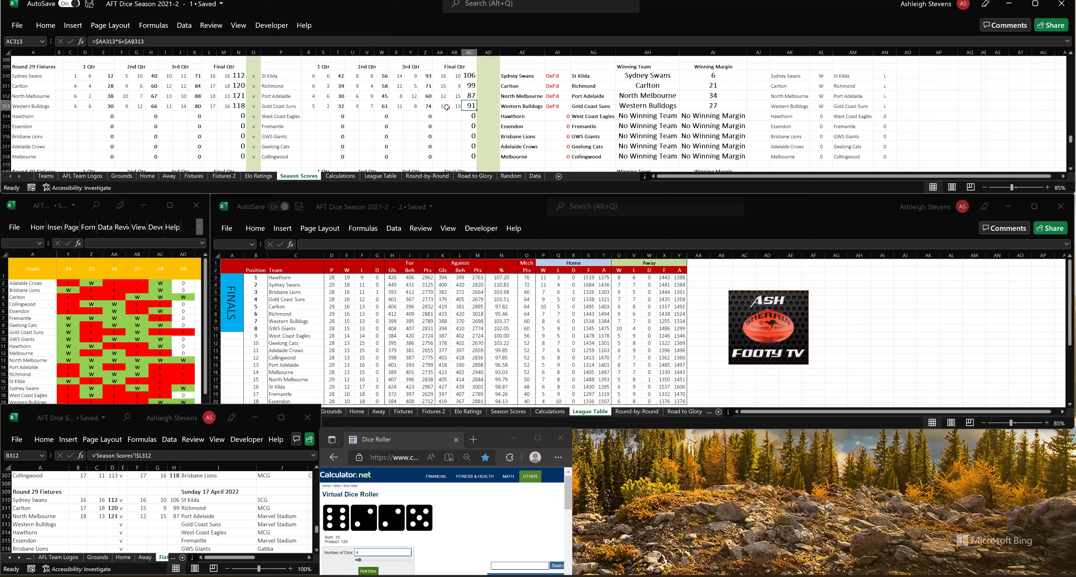
# - Copy the North Melbourne v Port Adelaide score cells in the fixtures sheet to the Western Bulldogs v Gold Coast Suns row
pyautogui.click(80, 517)
pyautogui.hotkey('ctrl', 'c')
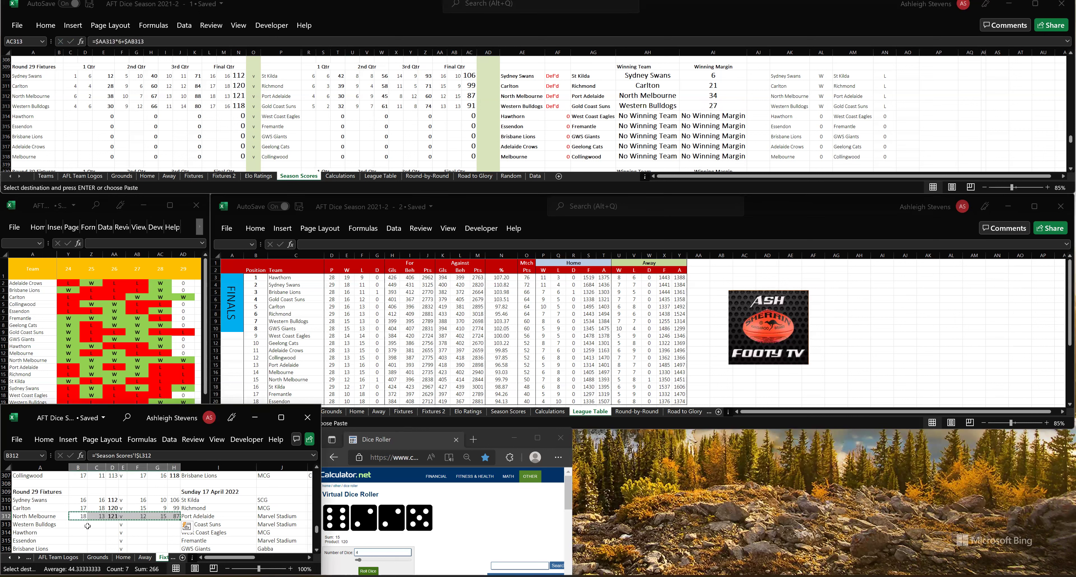
pyautogui.click(83, 524)
pyautogui.hotkey('ctrl', 'v')
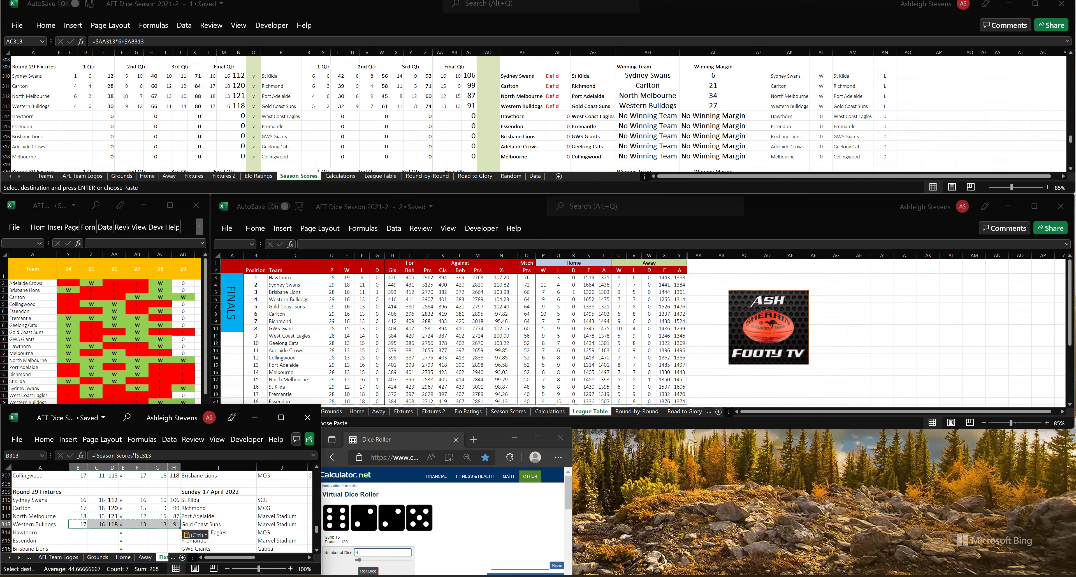
# - Roll the four dice and enter the first-quarter goals and behinds: 4 and 3 for Hawthorn, 4 and 1 for West Coast Eagles
pyautogui.click(368, 570)
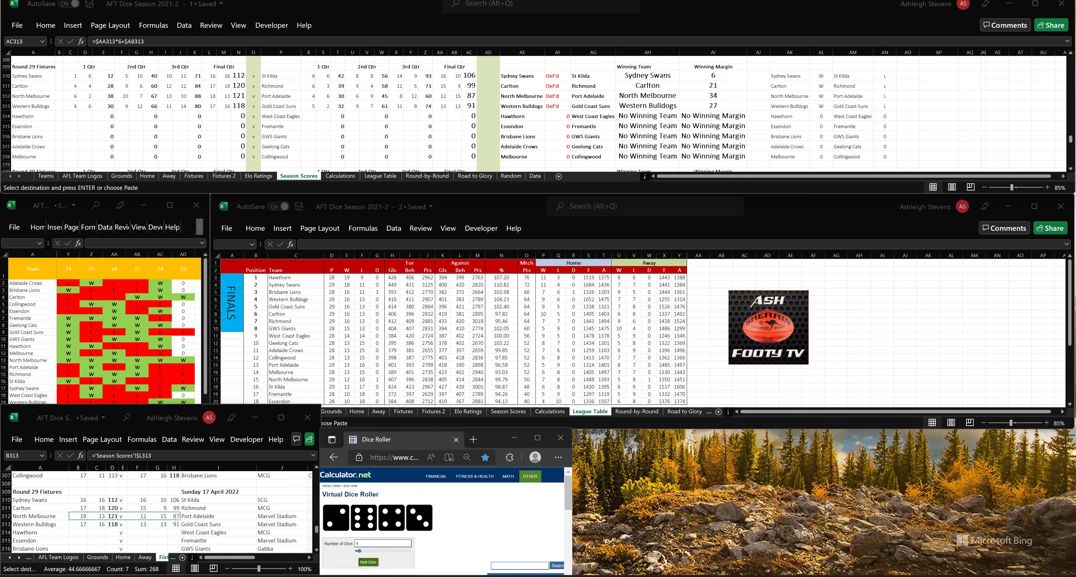
pyautogui.click(73, 116)
pyautogui.write('4')
pyautogui.press('Tab')
pyautogui.write('3')
pyautogui.press('Tab')
pyautogui.click(311, 115)
pyautogui.write('4')
pyautogui.press('Tab')
pyautogui.write('1')
pyautogui.press('Tab')
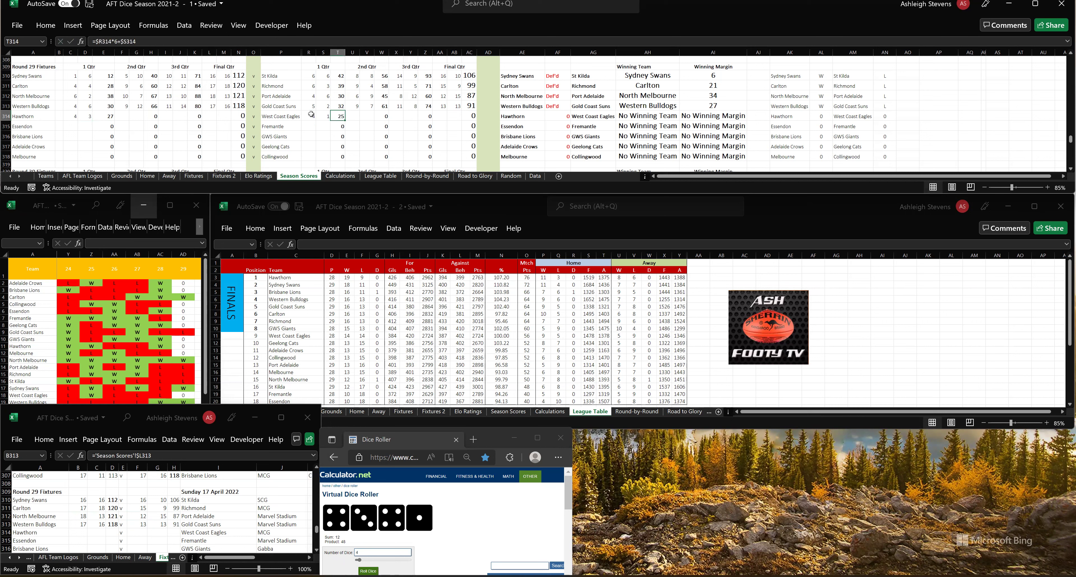
# - Roll the four dice and enter the second-quarter goals and behinds: 10 and 8 for Hawthorn, 6 and 7 for West Coast Eagles
pyautogui.click(368, 571)
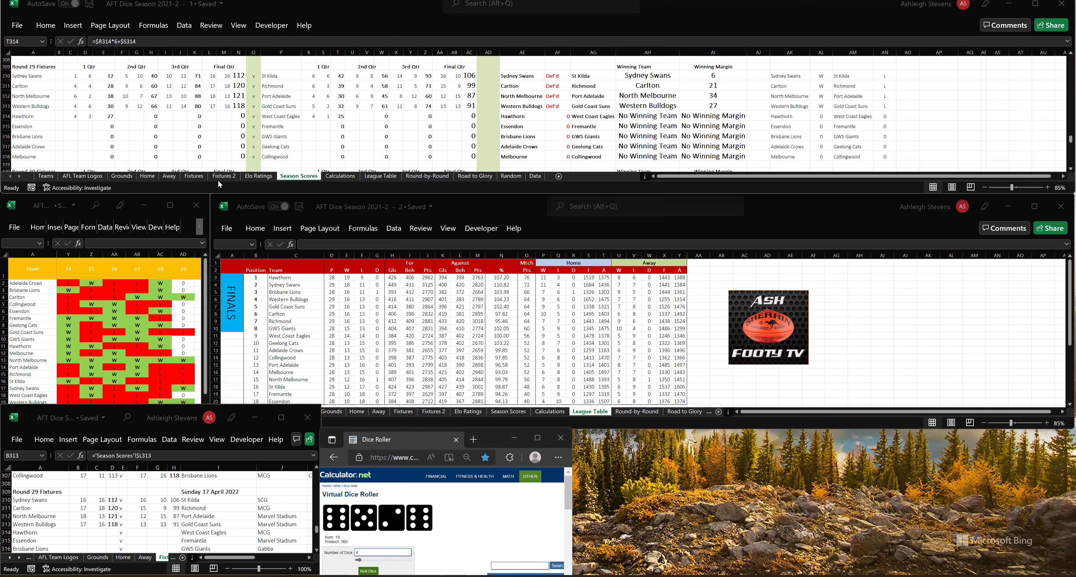
pyautogui.click(121, 116)
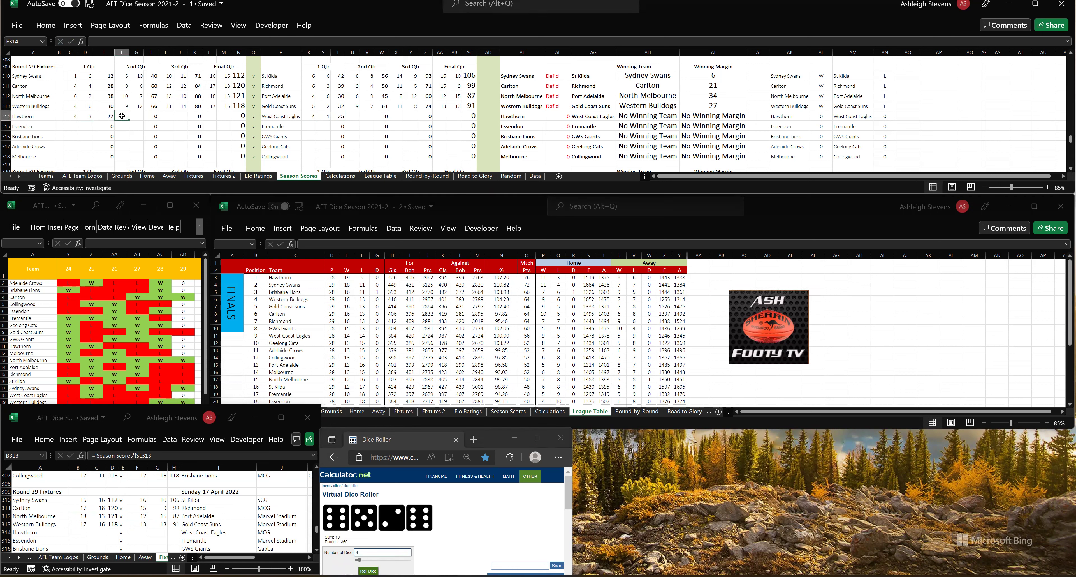
pyautogui.write('10')
pyautogui.press('Tab')
pyautogui.write('8')
pyautogui.press('Tab')
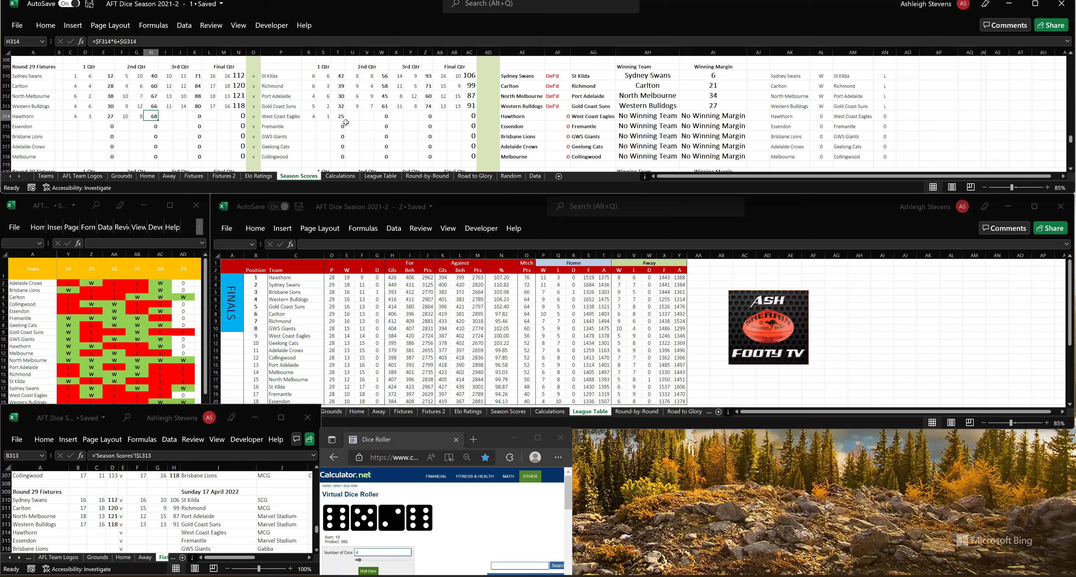
pyautogui.click(354, 115)
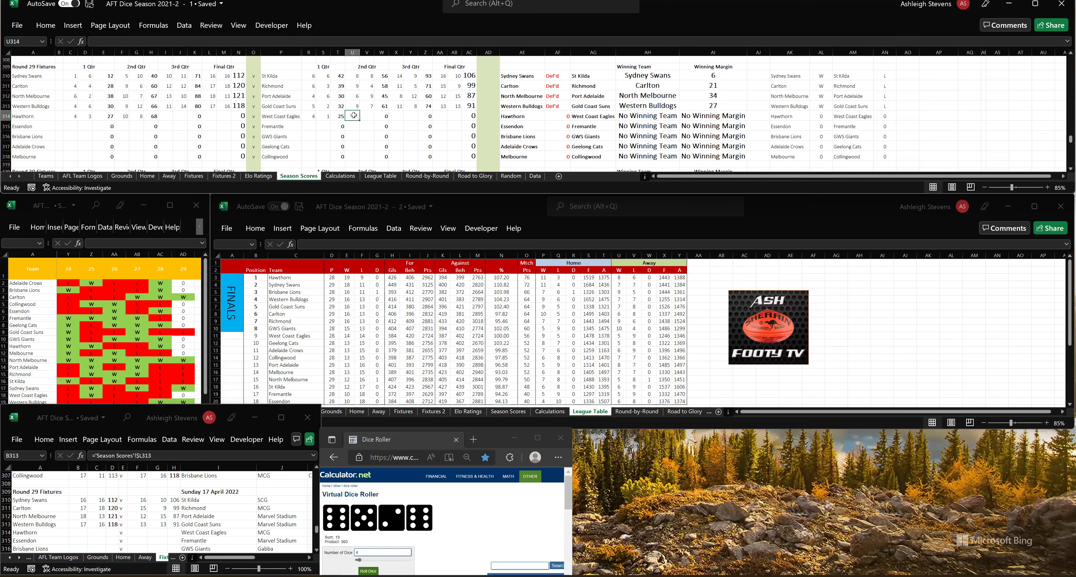
pyautogui.write('6')
pyautogui.press('Tab')
pyautogui.write('7')
pyautogui.press('Tab')
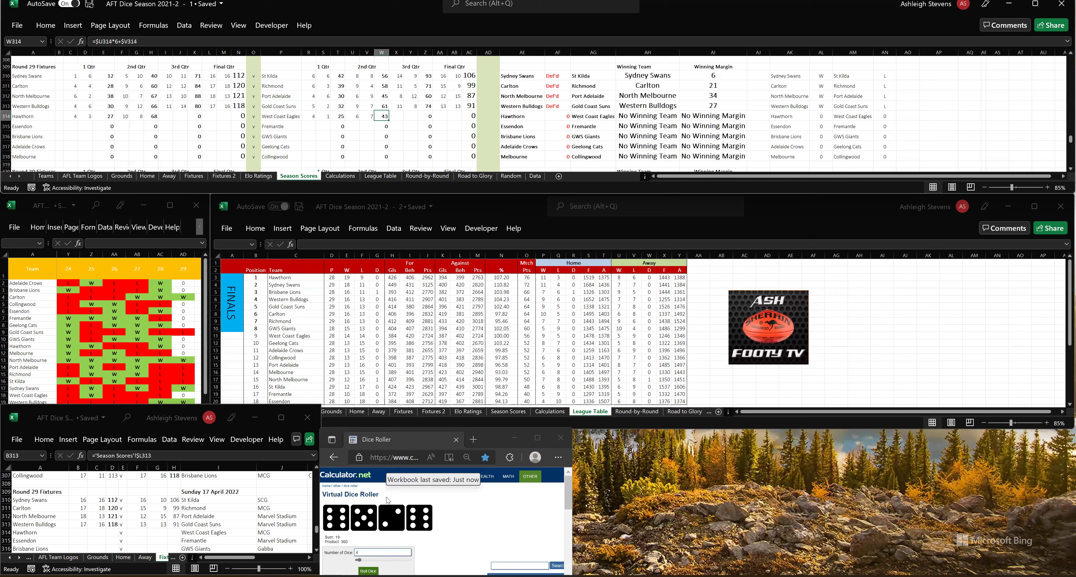
# - Roll the four dice and enter the third-quarter goals and behinds: 14 and 9 for Hawthorn, 10 and 10 for West Coast Eagles
pyautogui.click(368, 570)
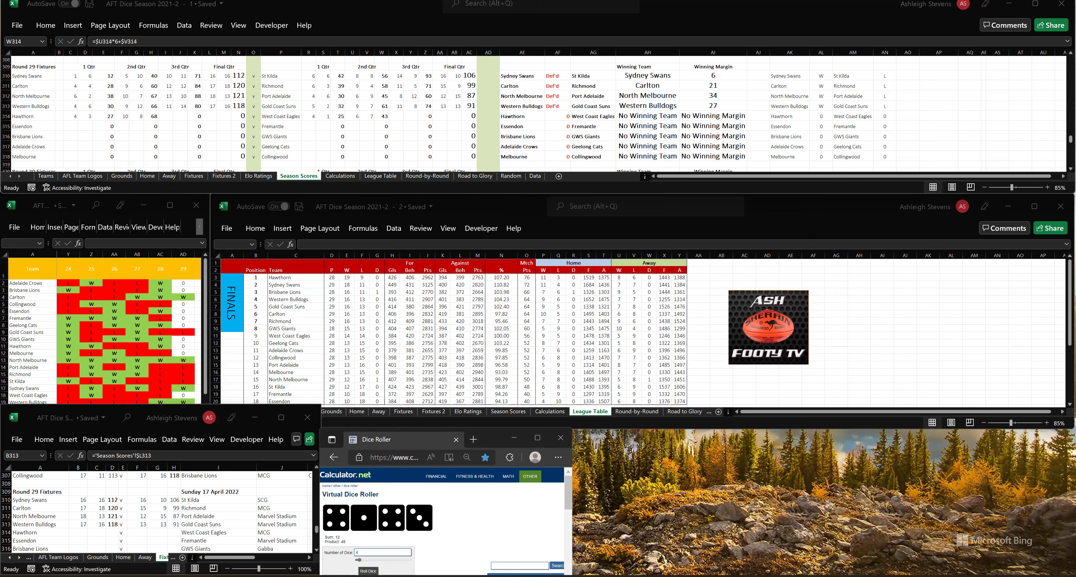
pyautogui.click(167, 117)
pyautogui.click(167, 117)
pyautogui.write('14')
pyautogui.press('Tab')
pyautogui.write('9')
pyautogui.press('Tab')
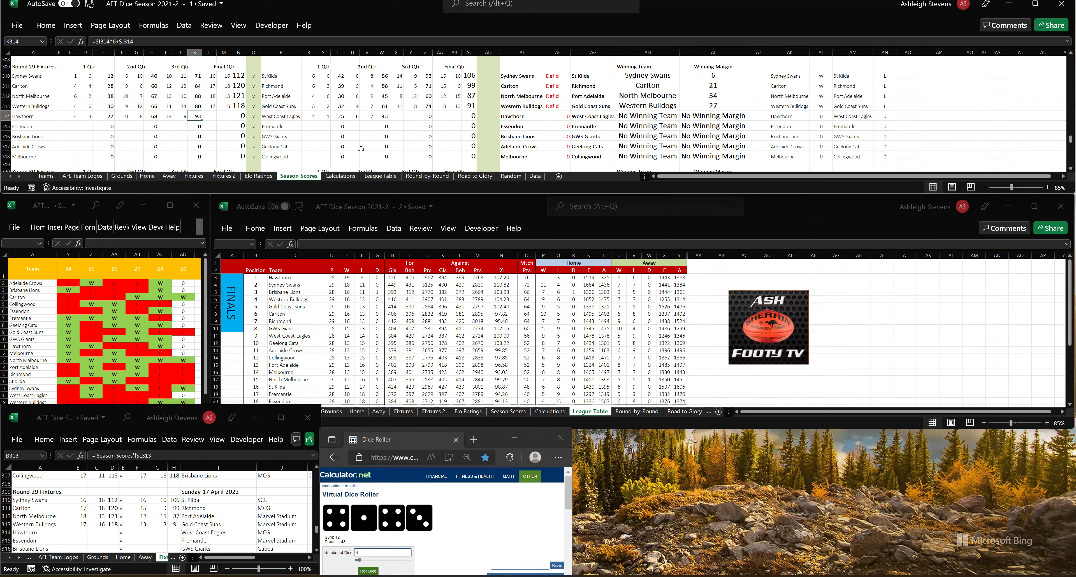
pyautogui.click(399, 117)
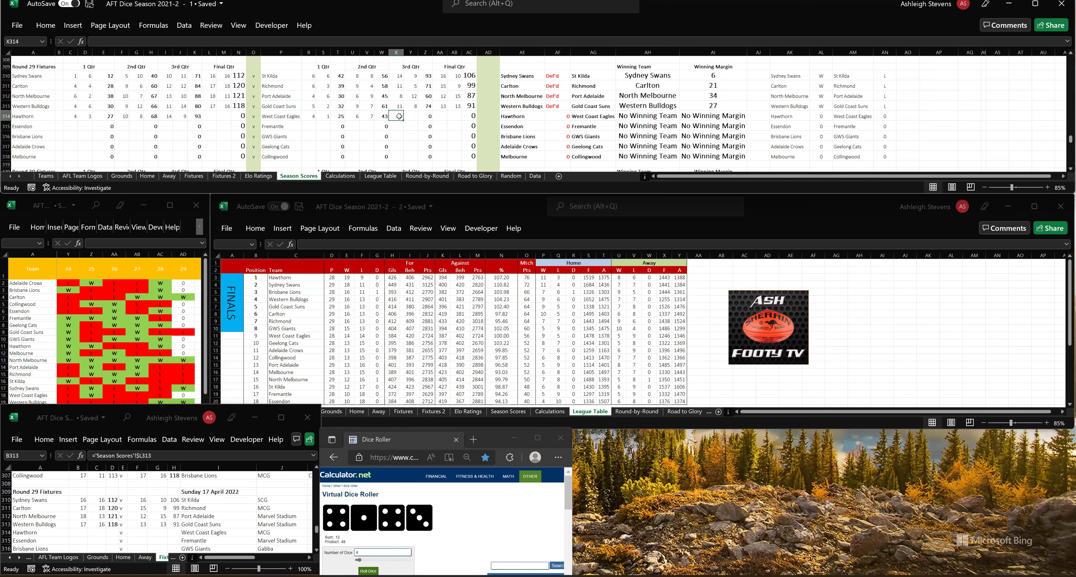
pyautogui.write('10')
pyautogui.press('Tab')
pyautogui.write('10')
pyautogui.press('Tab')
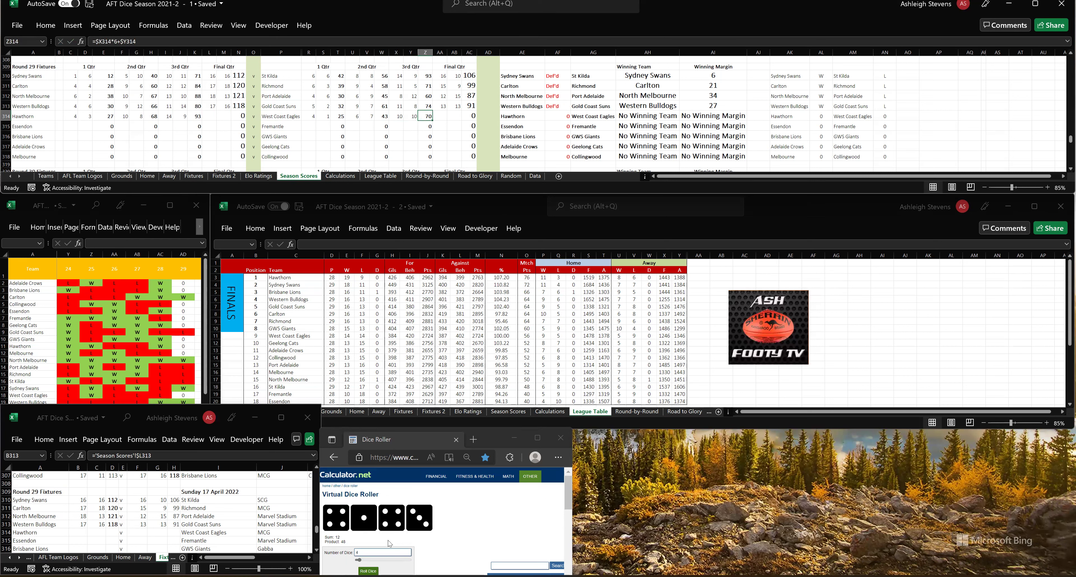
# - Roll the four dice and enter the final-quarter goals and behinds: 18 and 12 for Hawthorn, 16 and 16 for West Coast Eagles
pyautogui.click(368, 571)
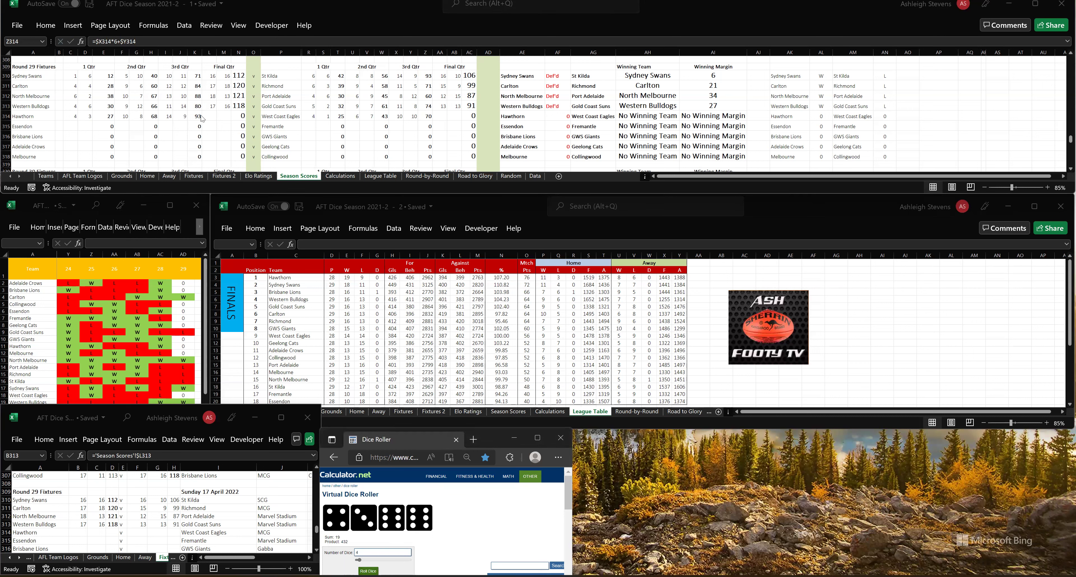
pyautogui.click(210, 116)
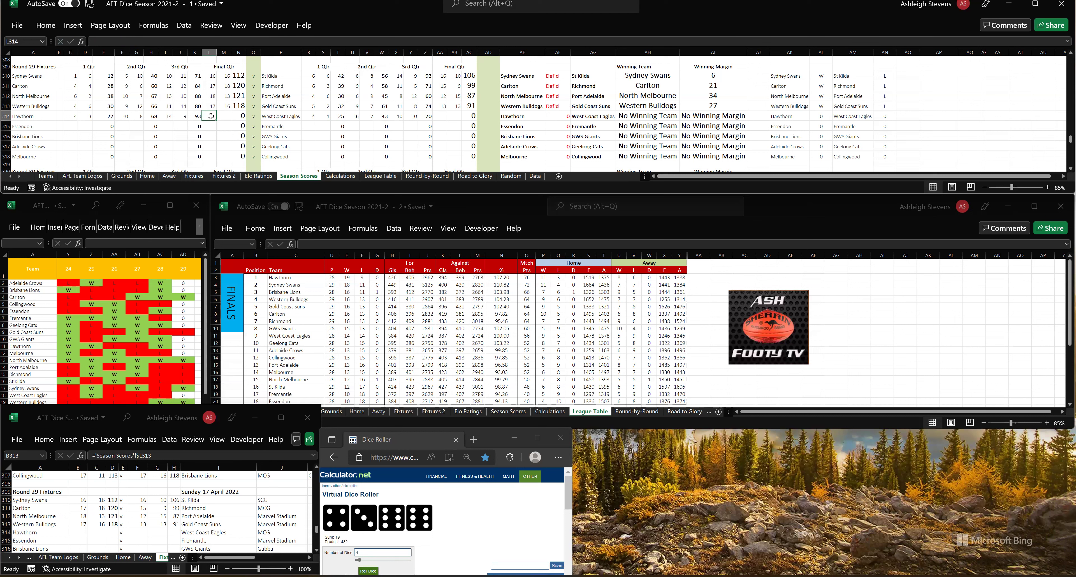
pyautogui.write('18')
pyautogui.press('Tab')
pyautogui.write('12')
pyautogui.press('Tab')
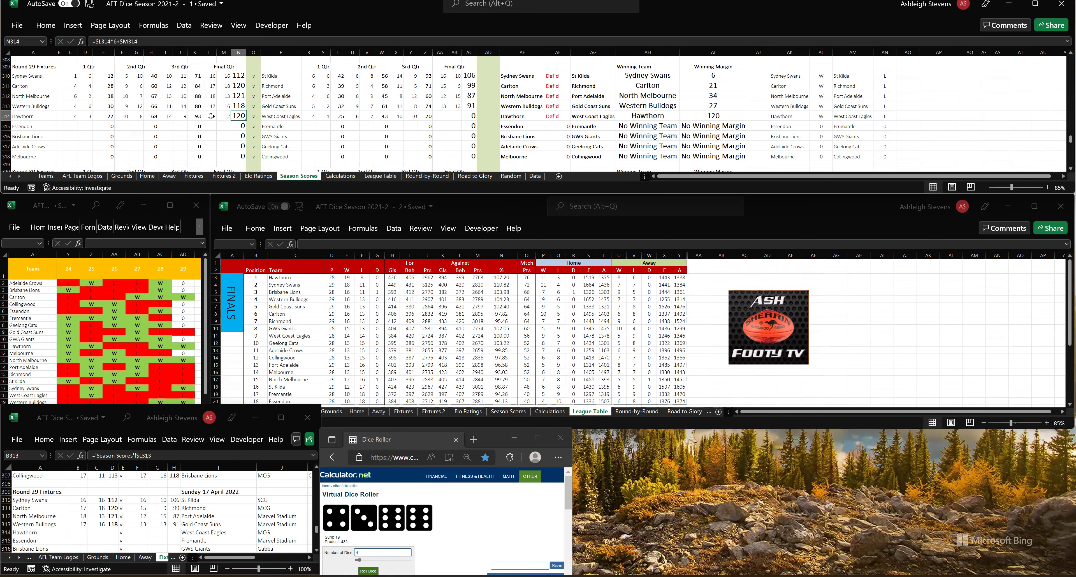
pyautogui.click(442, 116)
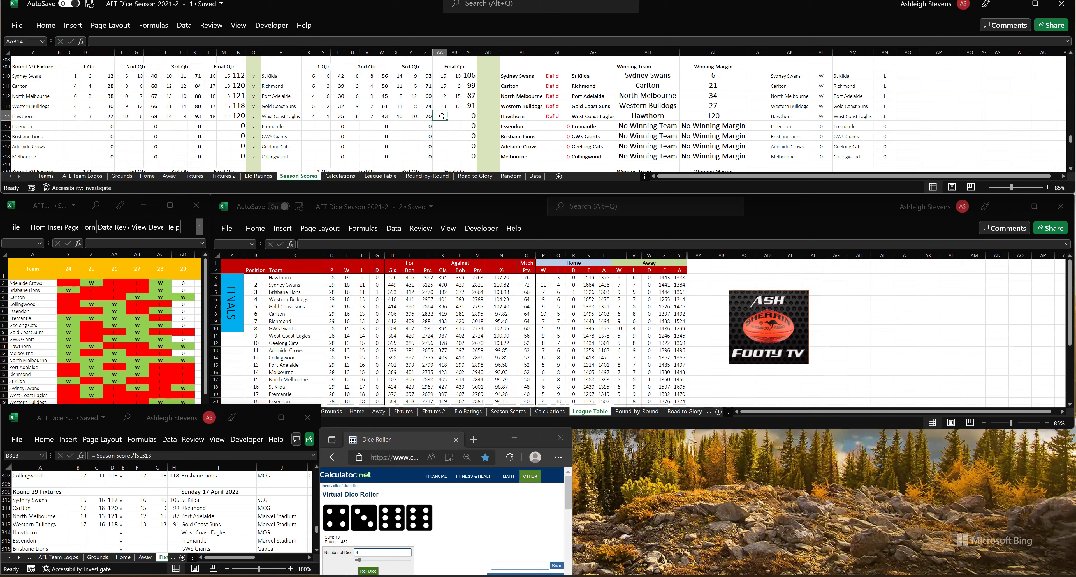
pyautogui.write('16')
pyautogui.press('Tab')
pyautogui.write('1')
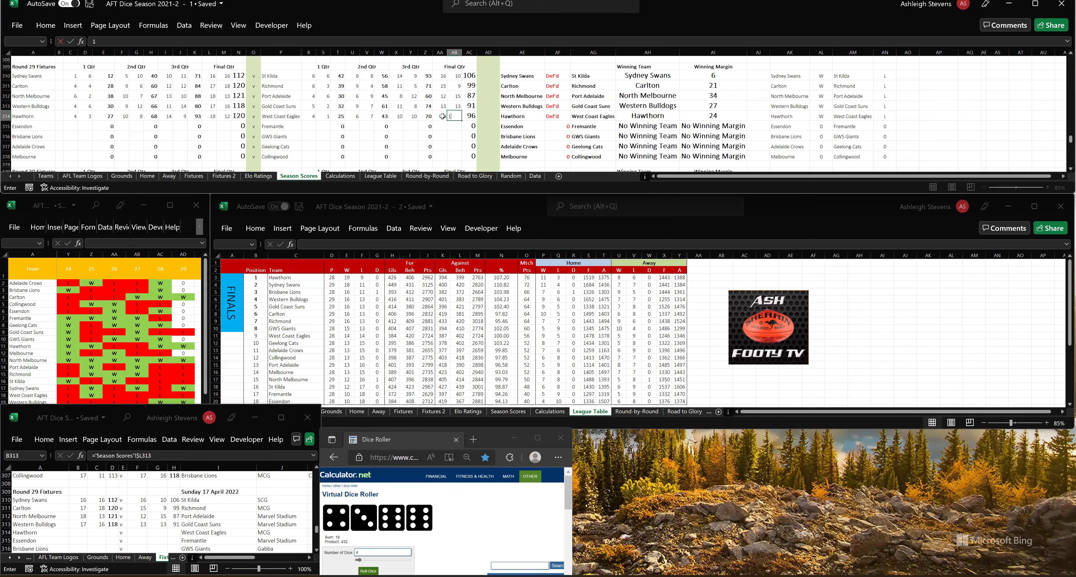
pyautogui.press('Tab')
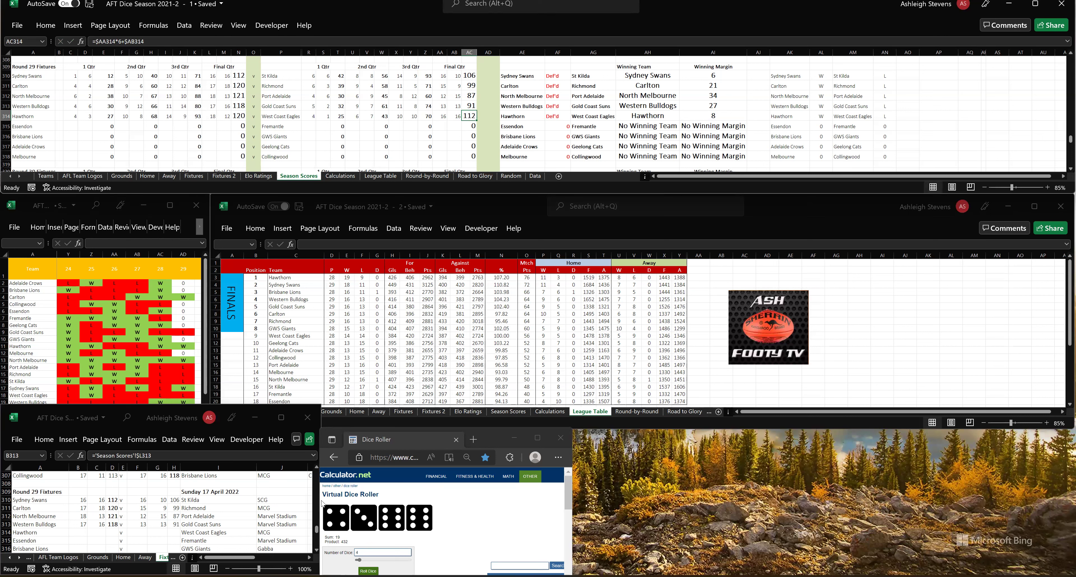
# - Copy the Western Bulldogs v Gold Coast Suns score cells in the fixtures sheet to the Hawthorn v West Coast Eagles row
pyautogui.click(80, 523)
pyautogui.hotkey('ctrl', 'c')
pyautogui.click(80, 532)
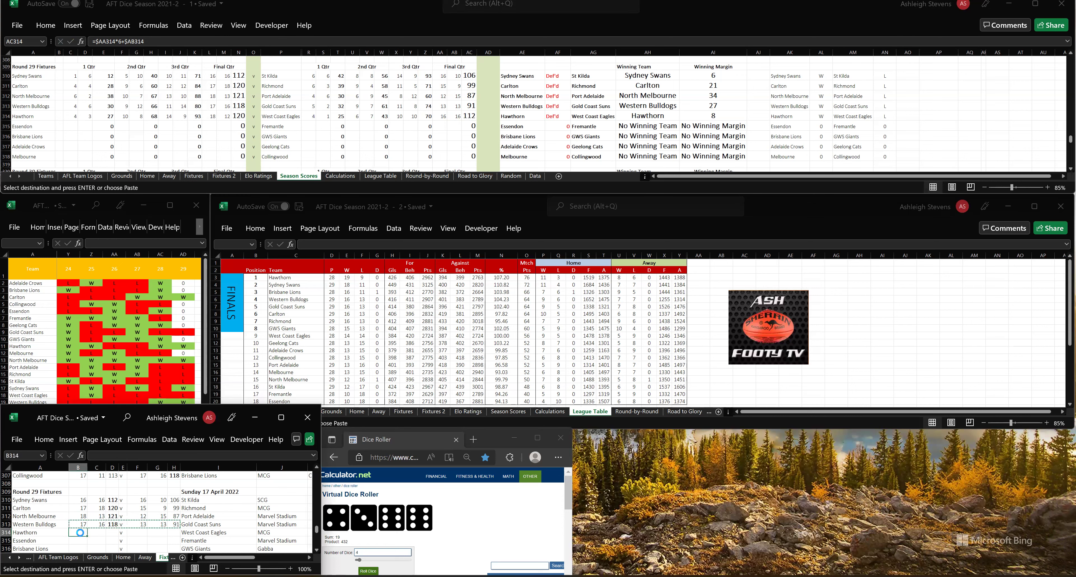
pyautogui.hotkey('ctrl', 'v')
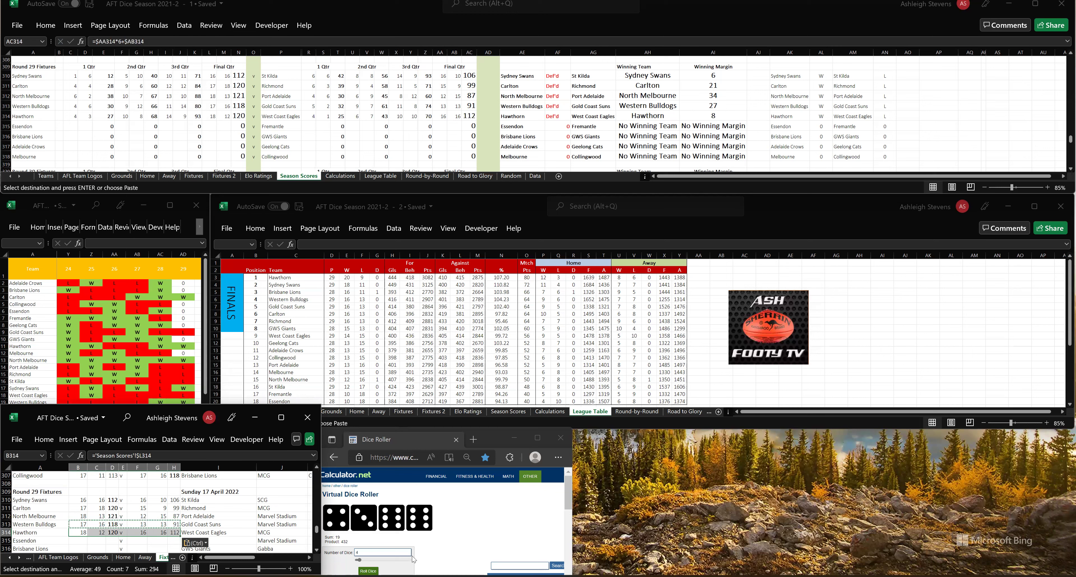
# - Roll the four dice and enter the first-quarter goals and behinds: 4 and 6 for Essendon, 1 and 2 for Fremantle
pyautogui.click(368, 570)
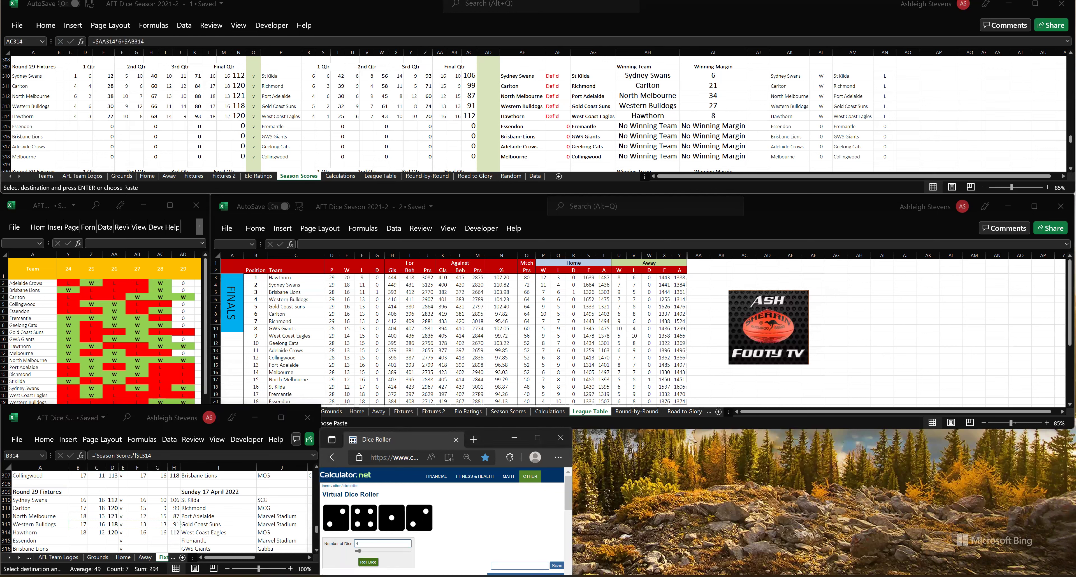
pyautogui.click(67, 124)
pyautogui.write('4')
pyautogui.press('Tab')
pyautogui.write('6')
pyautogui.press('Tab')
pyautogui.click(309, 125)
pyautogui.write('1')
pyautogui.press('Tab')
pyautogui.write('2')
pyautogui.press('Tab')
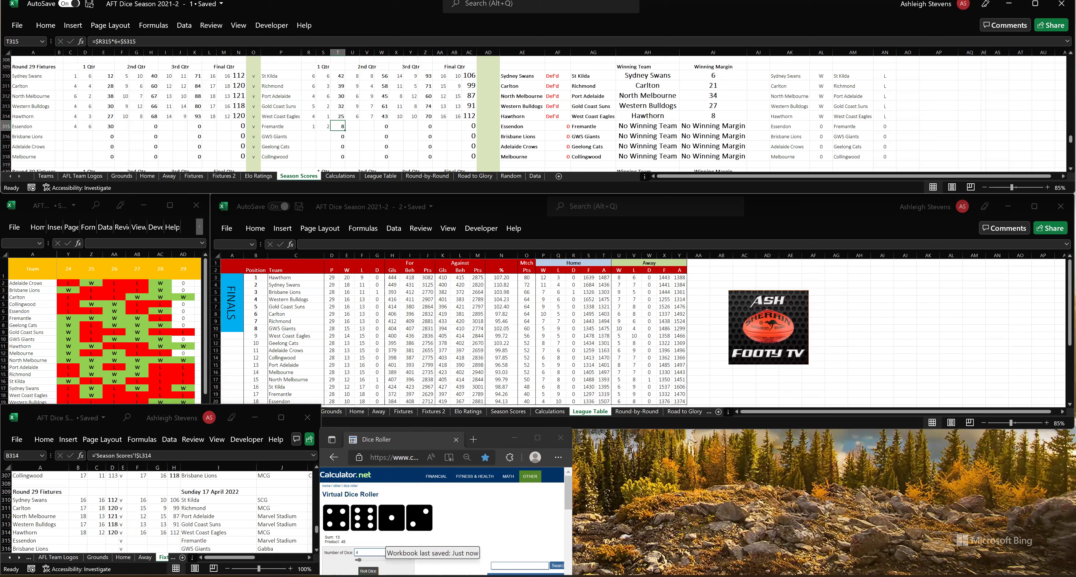
# - Roll the four dice and enter the second-quarter goals and behinds: 9 and 10 for Essendon, 5 and 6 for Fremantle
pyautogui.click(368, 570)
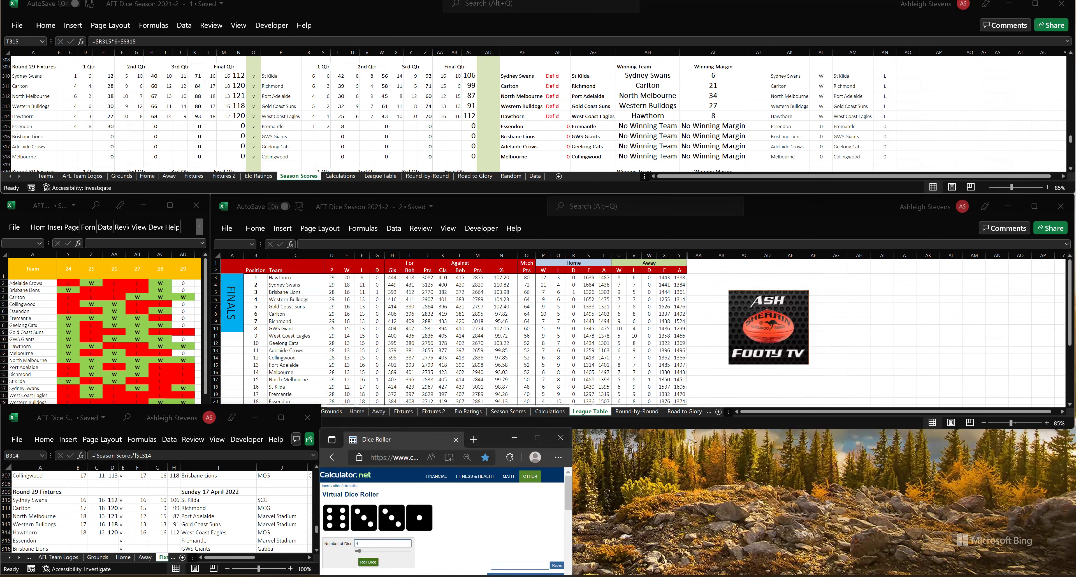
pyautogui.click(122, 127)
pyautogui.click(122, 126)
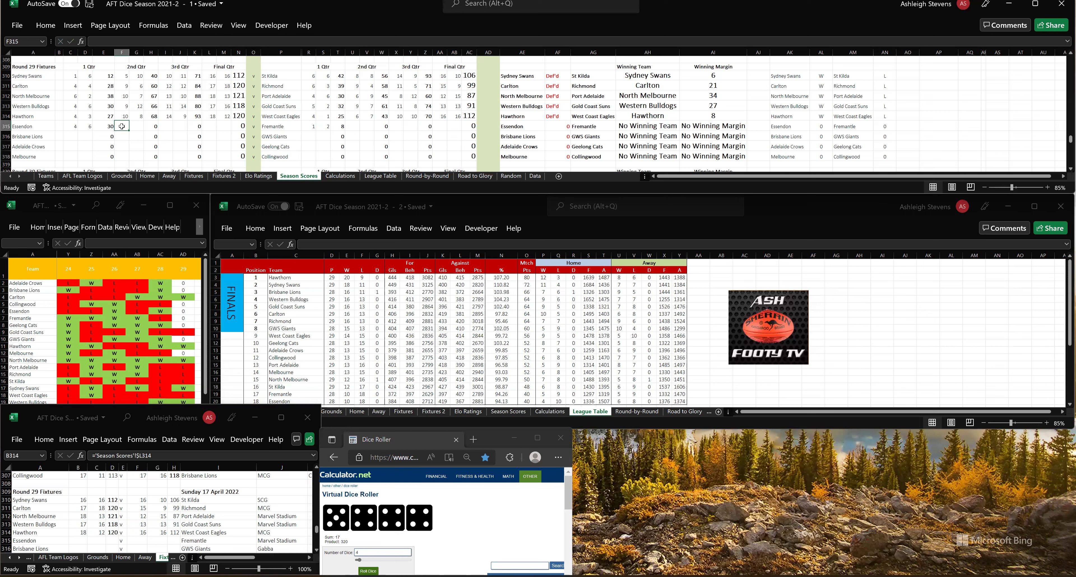
pyautogui.write('9')
pyautogui.press('Tab')
pyautogui.write('10')
pyautogui.press('Tab')
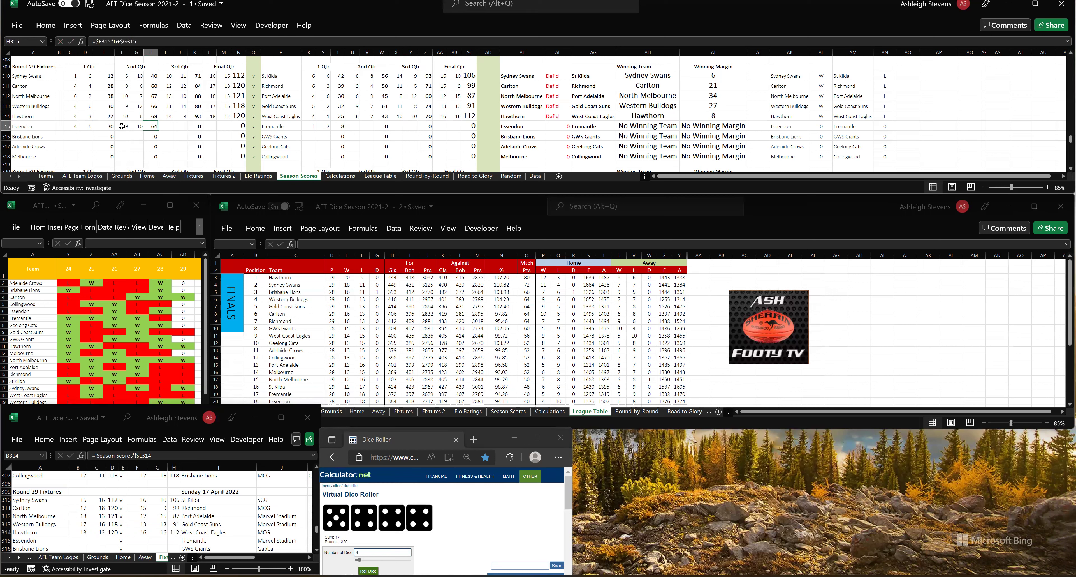
pyautogui.click(354, 126)
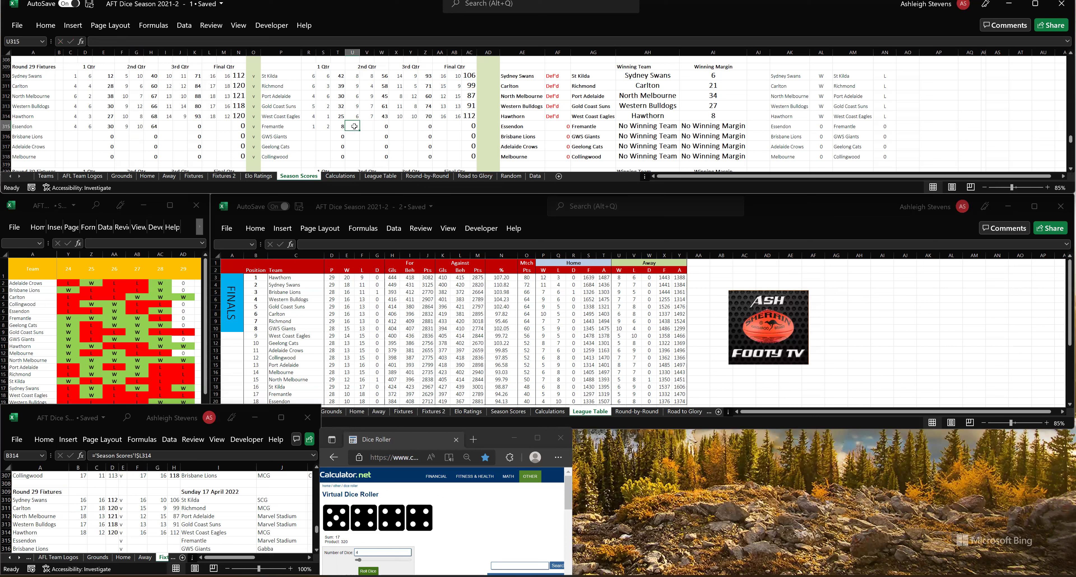
pyautogui.write('5')
pyautogui.press('Tab')
pyautogui.write('6')
pyautogui.press('Tab')
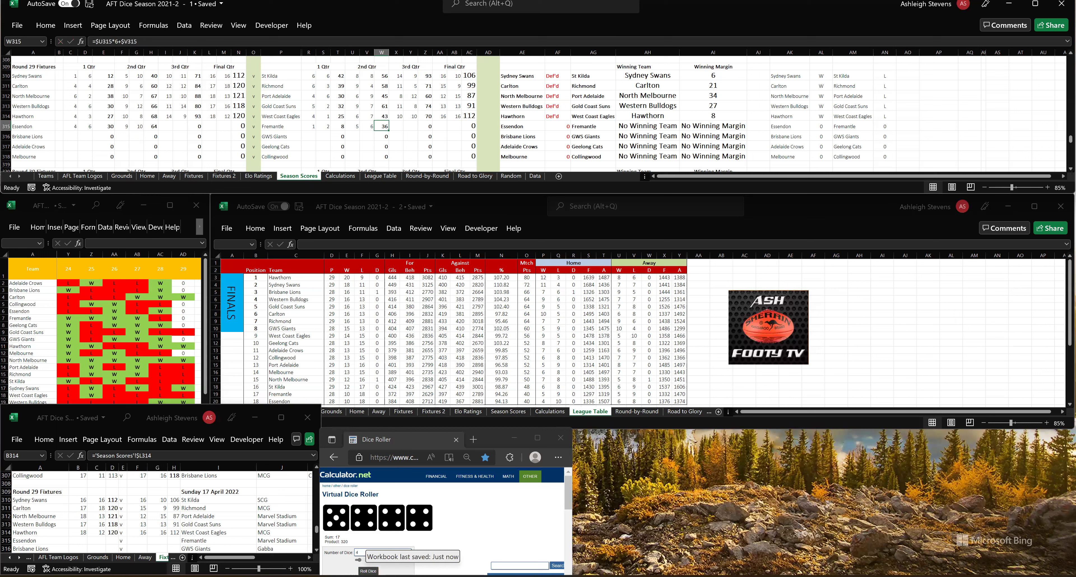
# - Roll the four dice and enter the third-quarter goals and behinds: 12 and 13 for Essendon, 9 and 7 for Fremantle
pyautogui.click(368, 571)
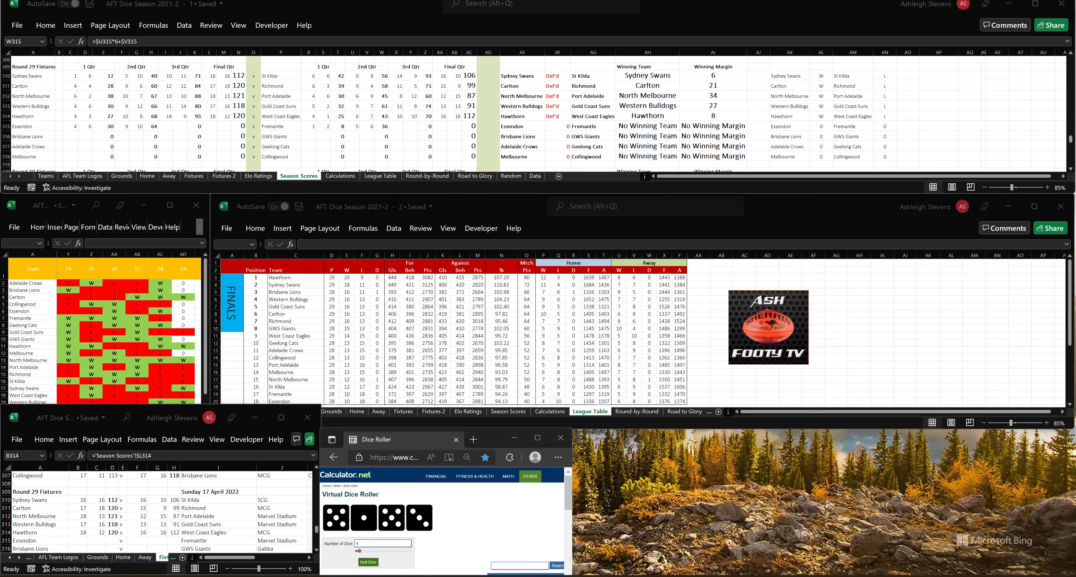
pyautogui.click(164, 125)
pyautogui.write('12')
pyautogui.press('Tab')
pyautogui.write('13')
pyautogui.press('Tab')
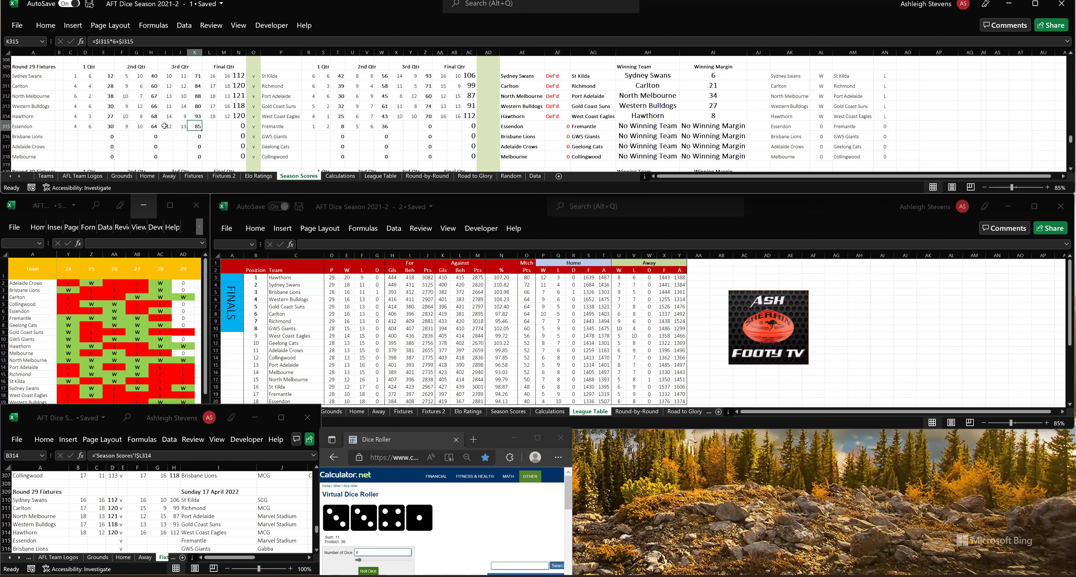
pyautogui.click(397, 127)
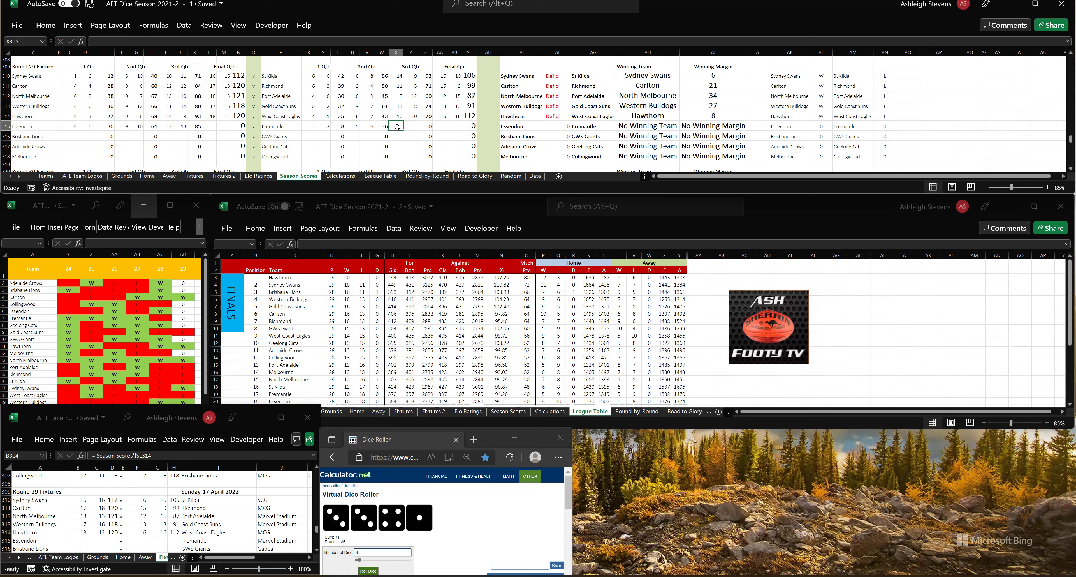
pyautogui.write('9')
pyautogui.press('Tab')
pyautogui.write('7')
pyautogui.press('Tab')
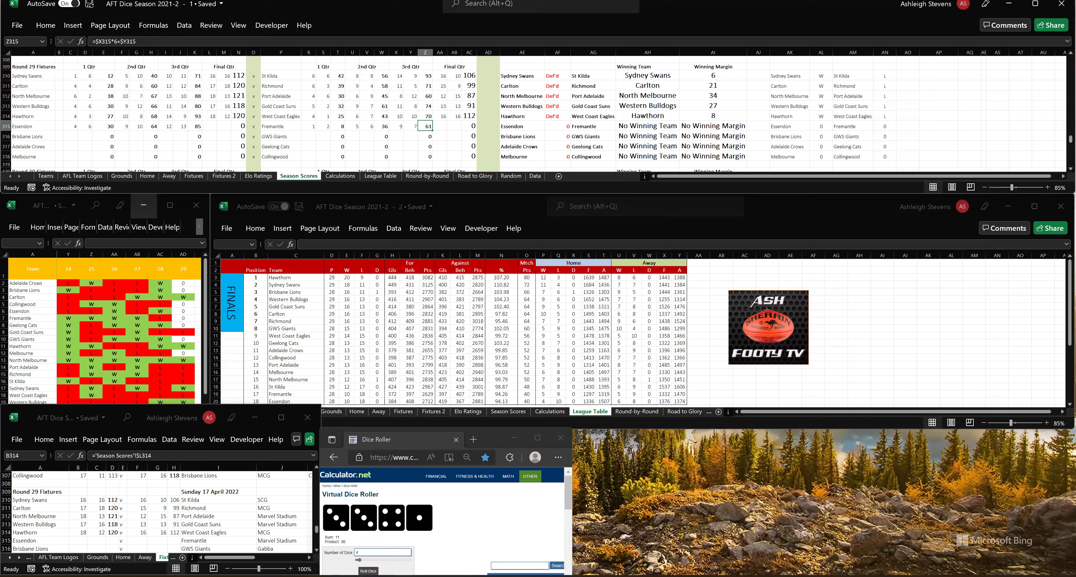
# - Roll the four dice and enter the final-quarter goals and behinds: 18 and 14 for Essendon, 13 and 8 for Fremantle
pyautogui.click(368, 570)
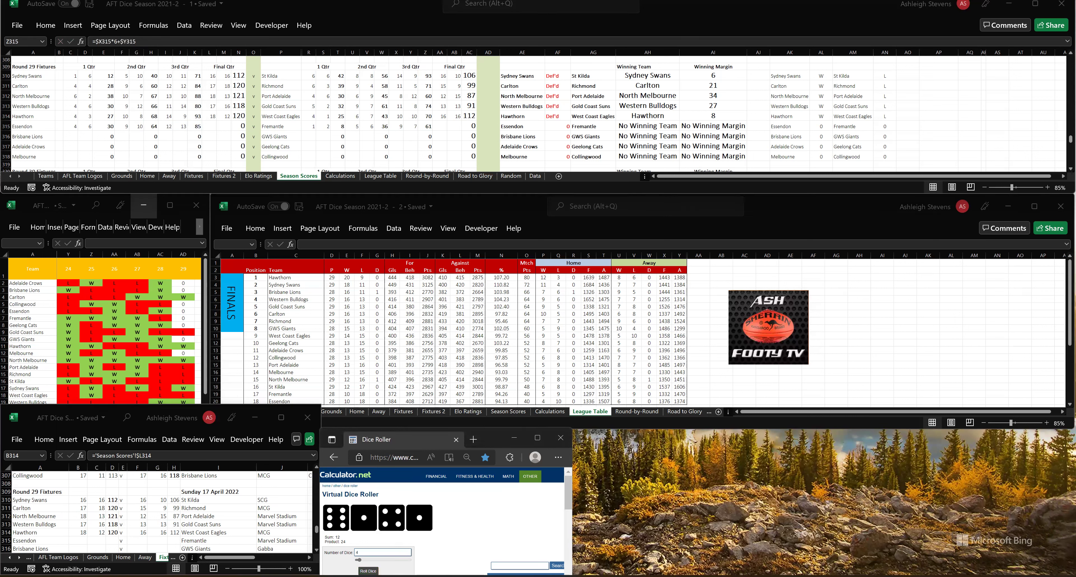
pyautogui.click(213, 126)
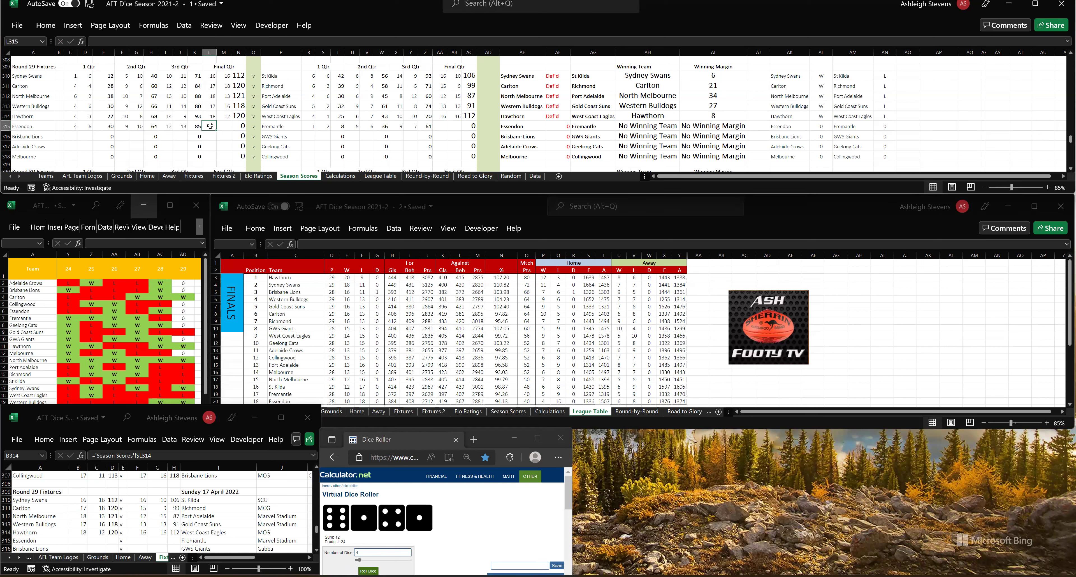
pyautogui.write('18')
pyautogui.press('Tab')
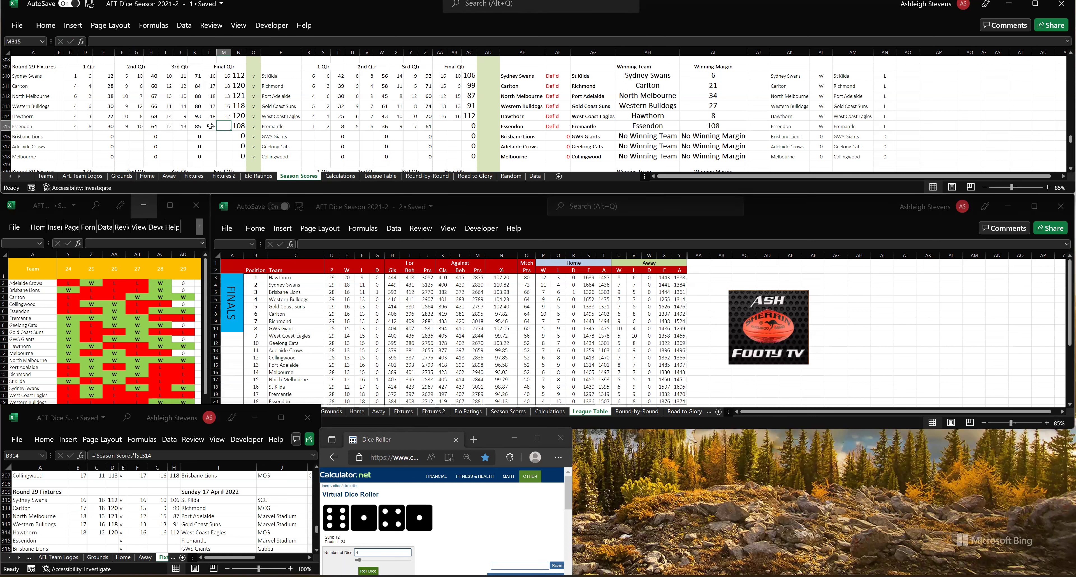
pyautogui.write('14')
pyautogui.press('Tab')
pyautogui.click(443, 126)
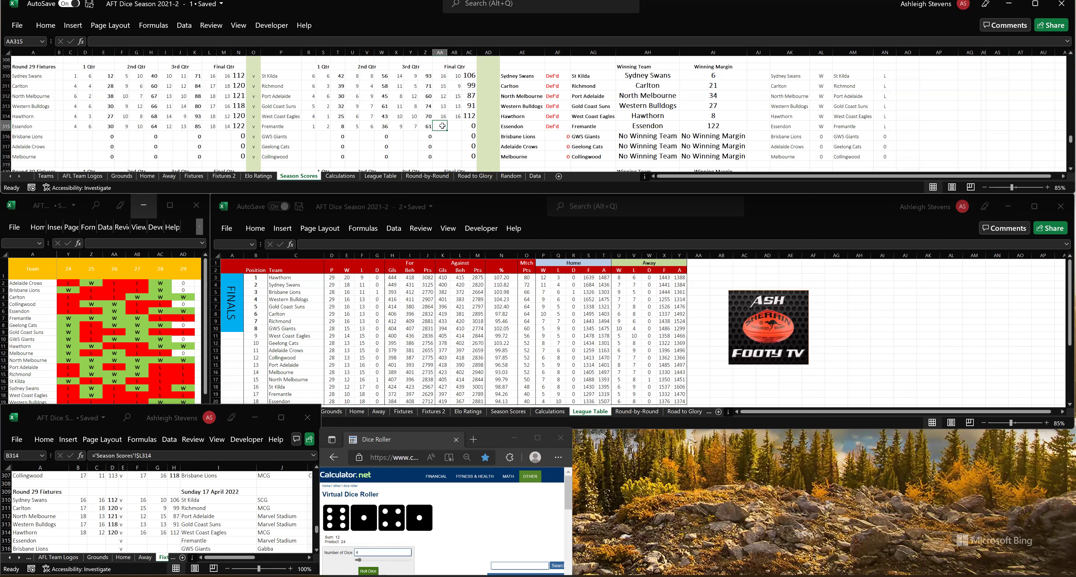
pyautogui.write('13')
pyautogui.press('Tab')
pyautogui.write('8')
pyautogui.press('Tab')
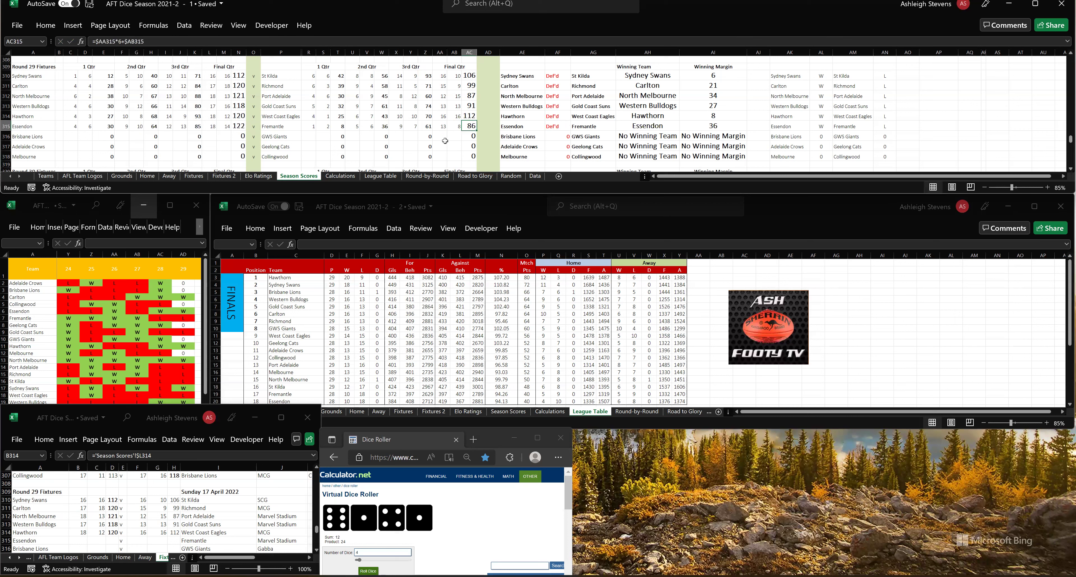
# - Copy the Hawthorn v West Coast Eagles score cells in the fixtures sheet to the Essendon v Fremantle row
pyautogui.click(79, 533)
pyautogui.hotkey('ctrl', 'c')
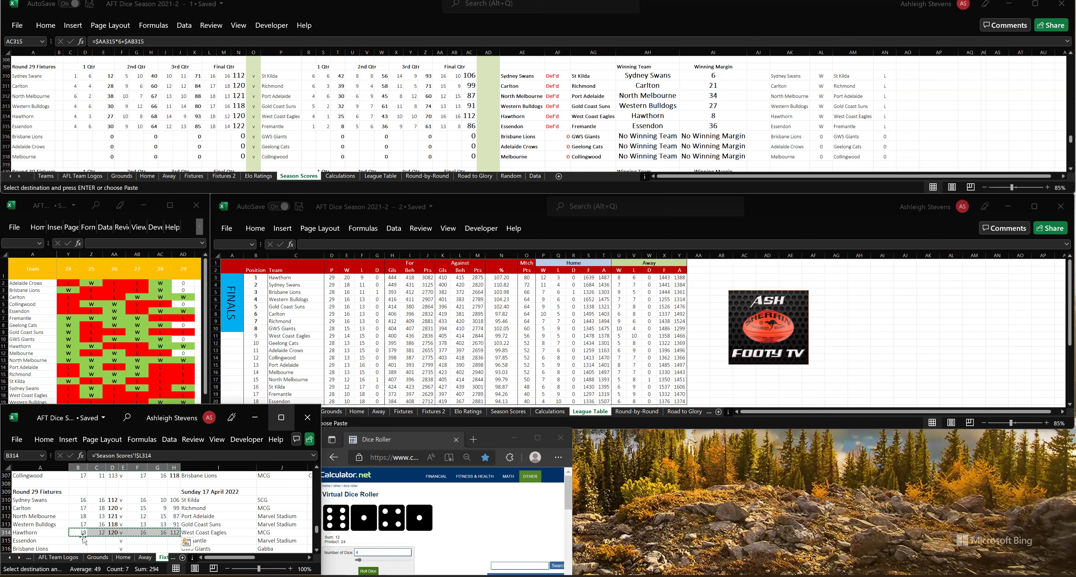
pyautogui.click(82, 540)
pyautogui.moveTo(82, 540); pyautogui.dragTo(174, 540)
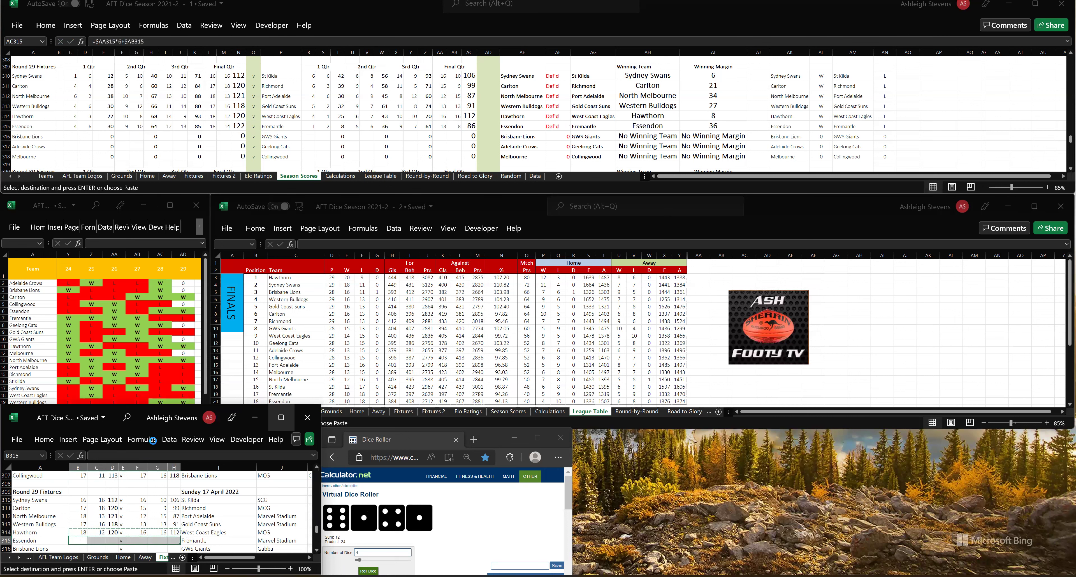
pyautogui.hotkey('ctrl', 'v')
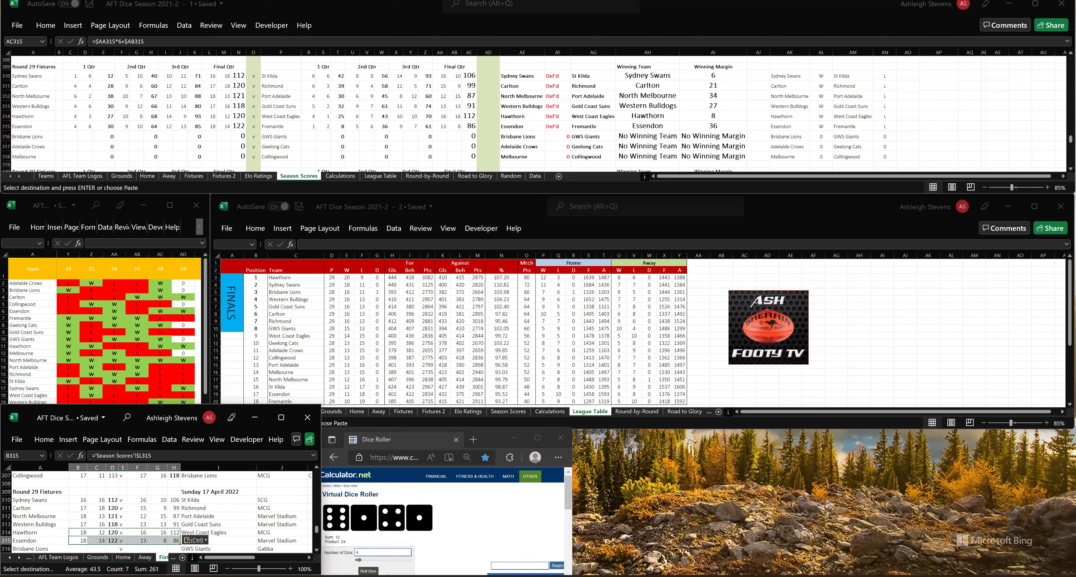
# - Roll the four dice and enter the first-quarter goals and behinds: 4 and 6 for Brisbane Lions, 1 and 6 for GWS Giants
pyautogui.click(368, 570)
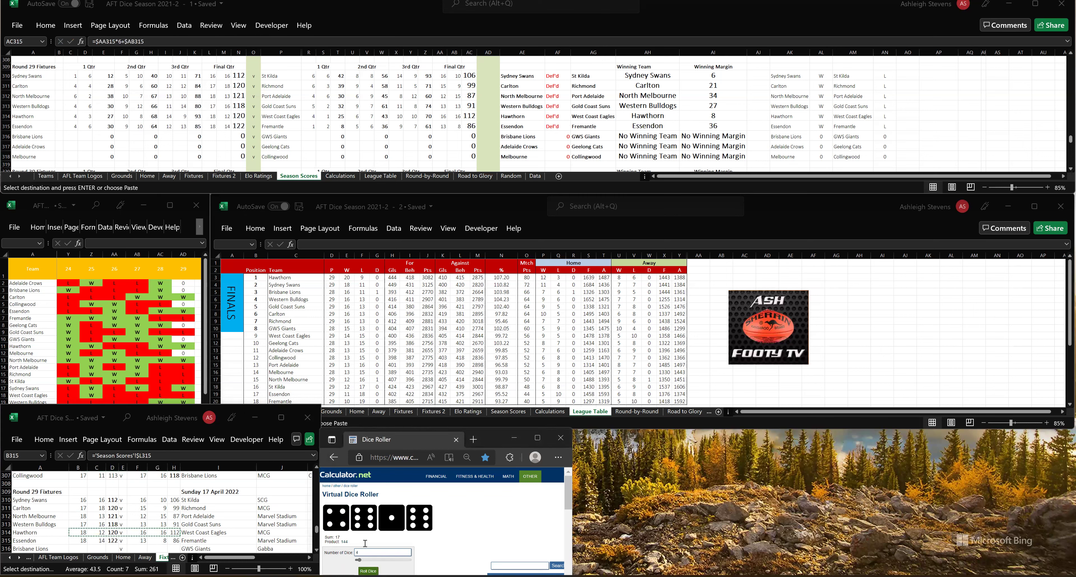
pyautogui.click(67, 137)
pyautogui.click(67, 136)
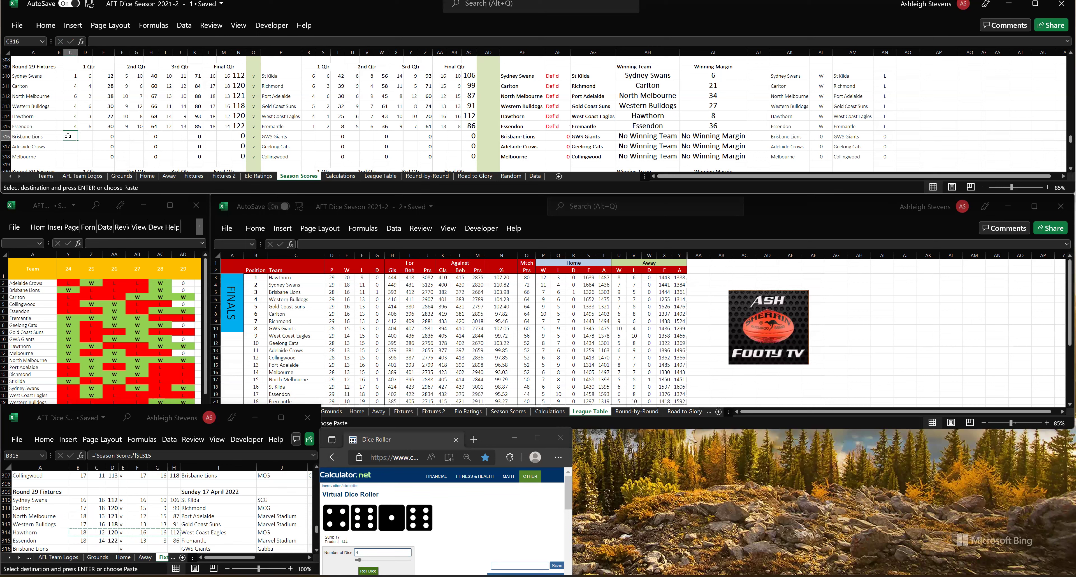
pyautogui.write('4')
pyautogui.press('Tab')
pyautogui.write('6')
pyautogui.press('Tab')
pyautogui.click(307, 137)
pyautogui.write('1')
pyautogui.press('Tab')
pyautogui.write('6')
pyautogui.press('Tab')
# - Roll the four dice and enter the second-quarter goals and behinds: 5 and 12 for Brisbane Lions, 7 and 10 for GWS Giants
pyautogui.click(368, 570)
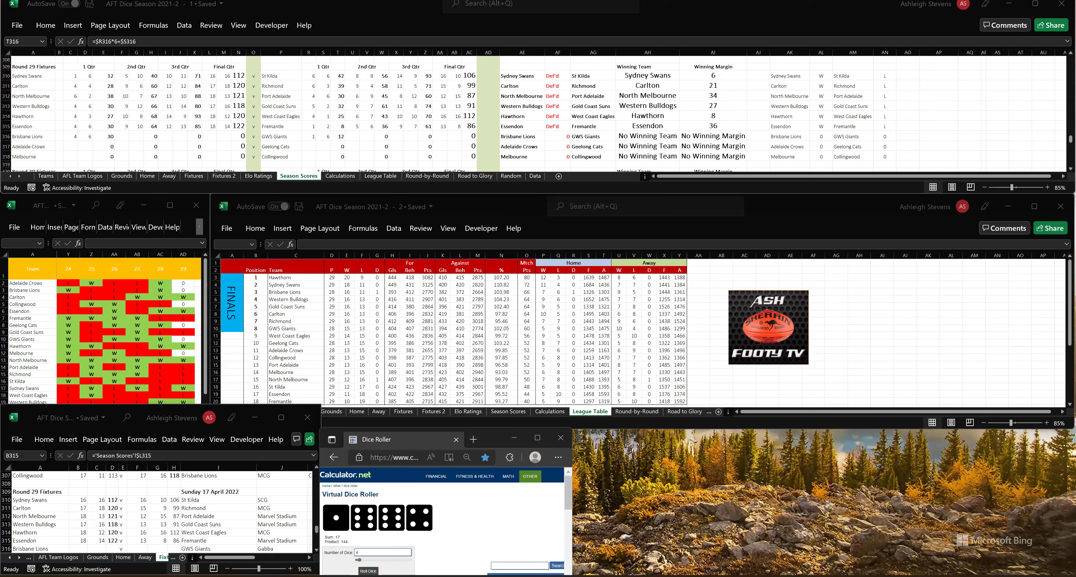
pyautogui.click(123, 136)
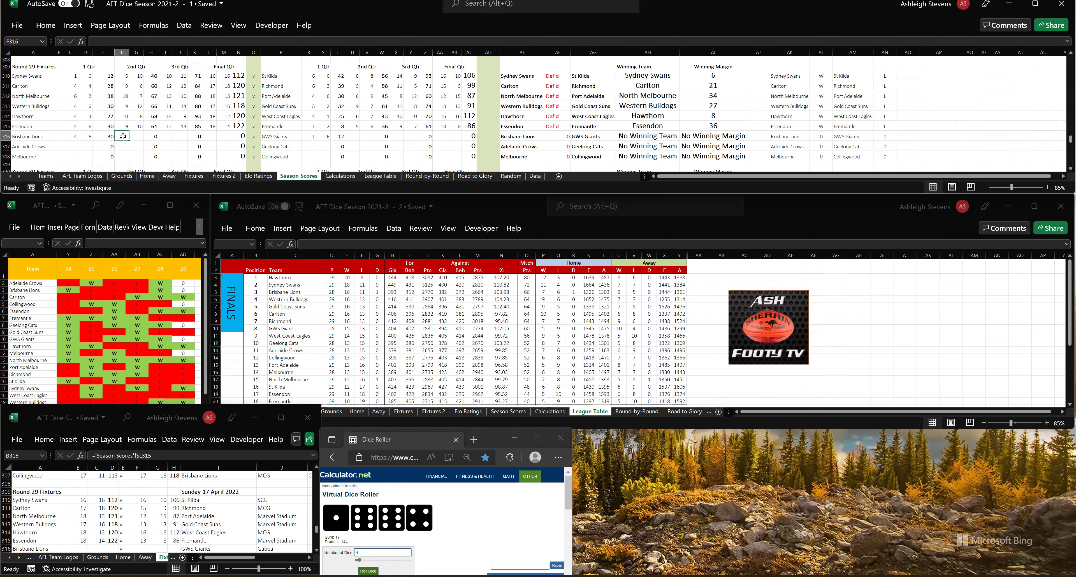
pyautogui.write('5')
pyautogui.press('Tab')
pyautogui.write('12')
pyautogui.press('Tab')
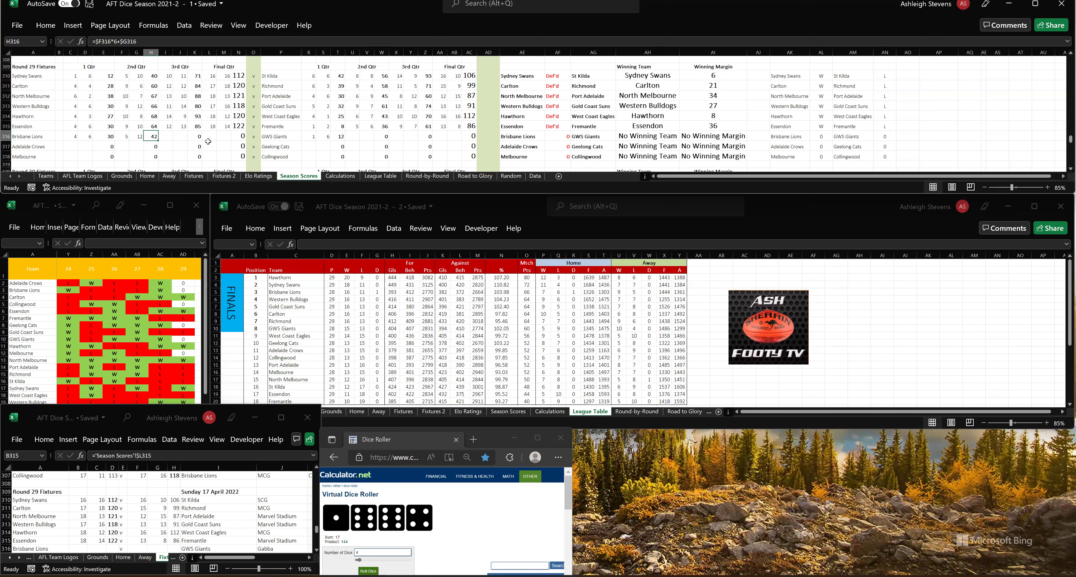
pyautogui.click(351, 136)
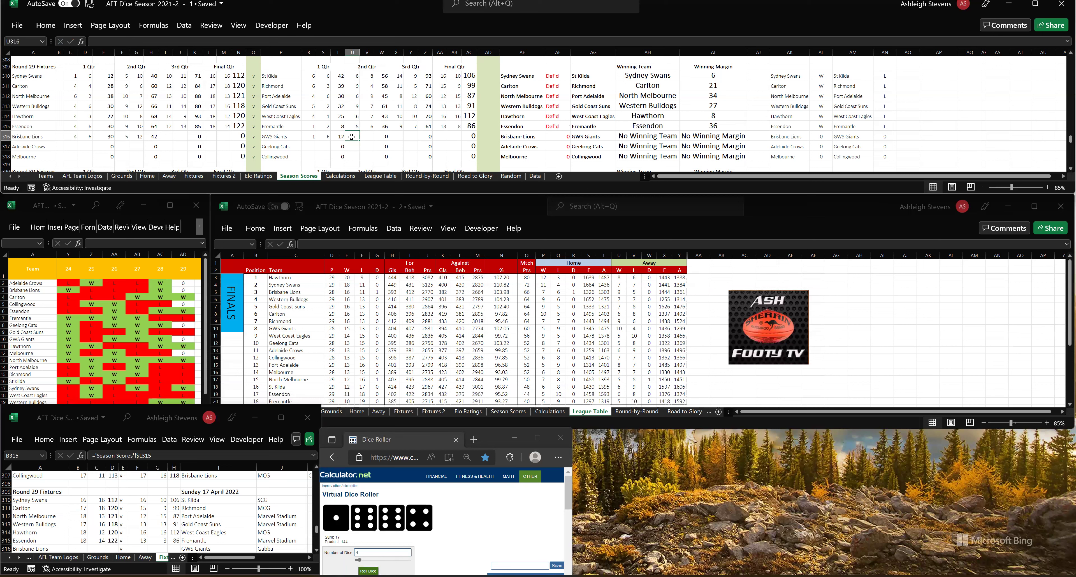
pyautogui.write('7')
pyautogui.press('Tab')
pyautogui.write('1')
pyautogui.press('Tab')
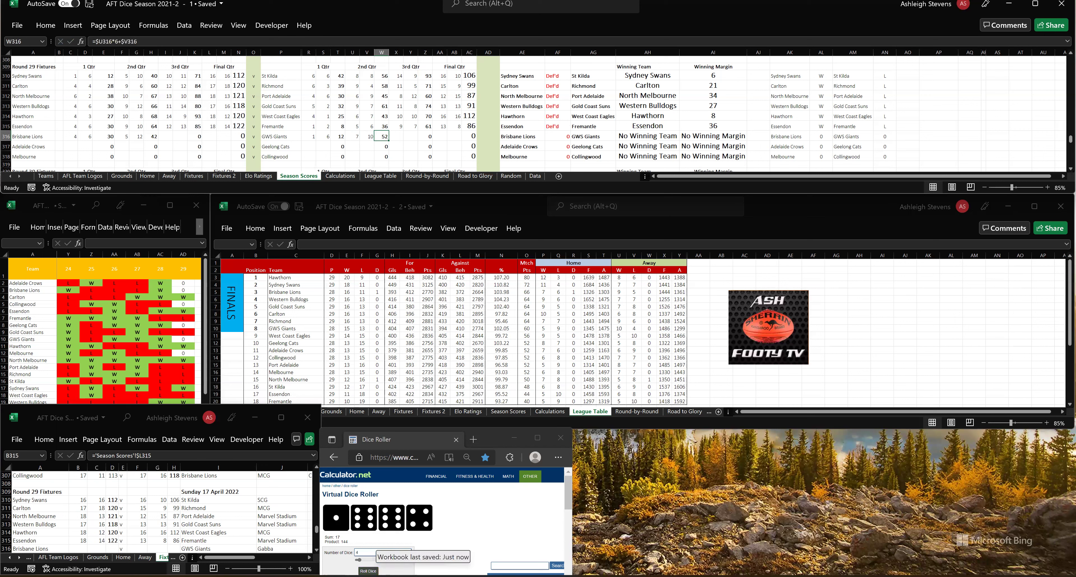
# - Roll the four dice and enter the third-quarter goals and behinds: 8 and 16 for Brisbane Lions, 8 and 16 for GWS Giants
pyautogui.click(368, 571)
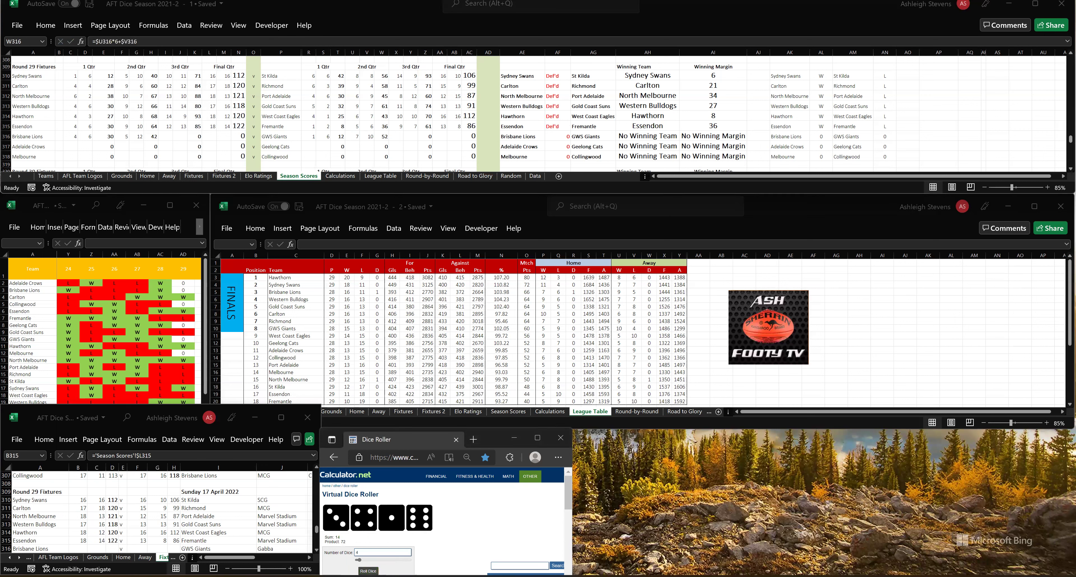
pyautogui.click(168, 135)
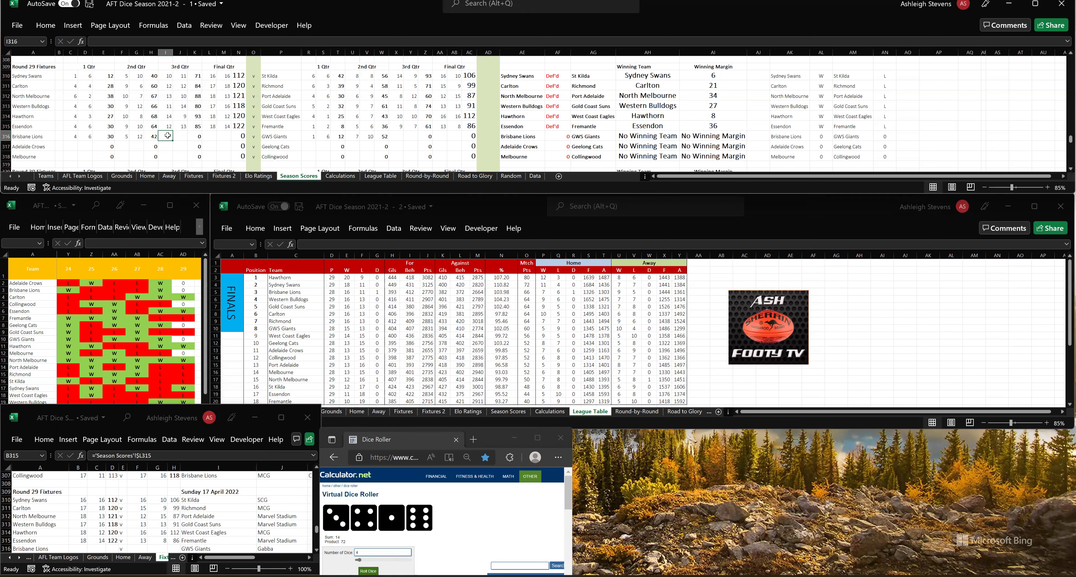
pyautogui.write('1')
pyautogui.press('Tab')
pyautogui.write('1')
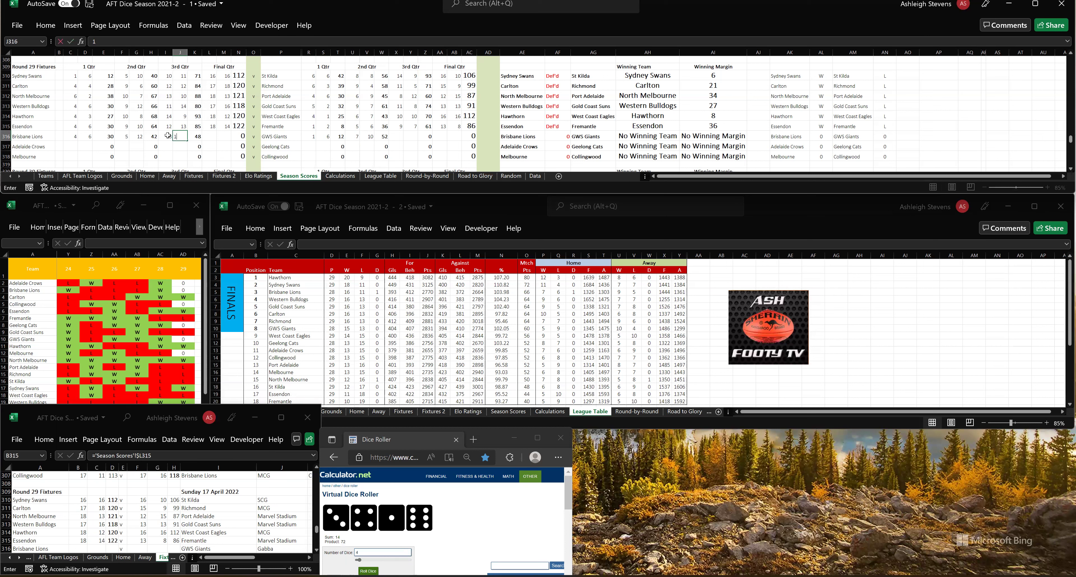
pyautogui.write('6')
pyautogui.press('Tab')
pyautogui.click(396, 137)
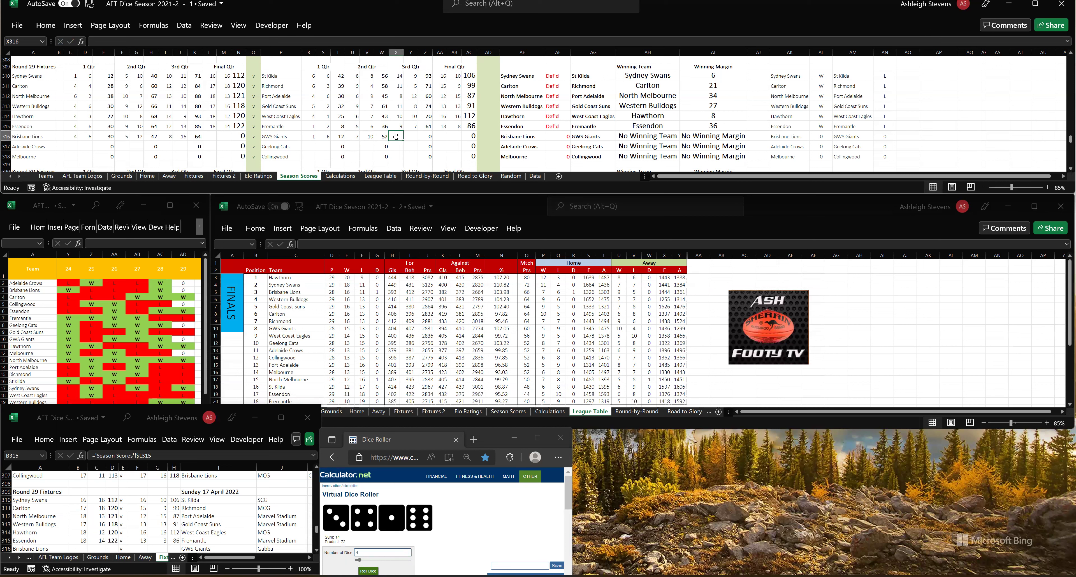
pyautogui.write('8')
pyautogui.press('Tab')
pyautogui.write('16')
pyautogui.press('Tab')
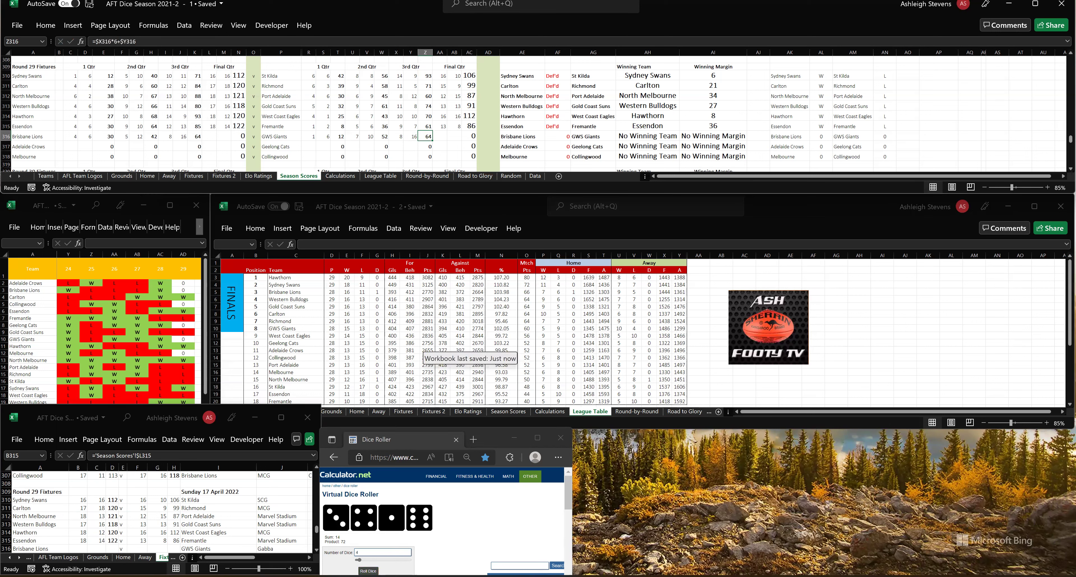
# - Roll the four dice and enter the final-quarter goals and behinds: 9 and 20 for Brisbane Lions, 12 and 18 for GWS Giants
pyautogui.click(368, 571)
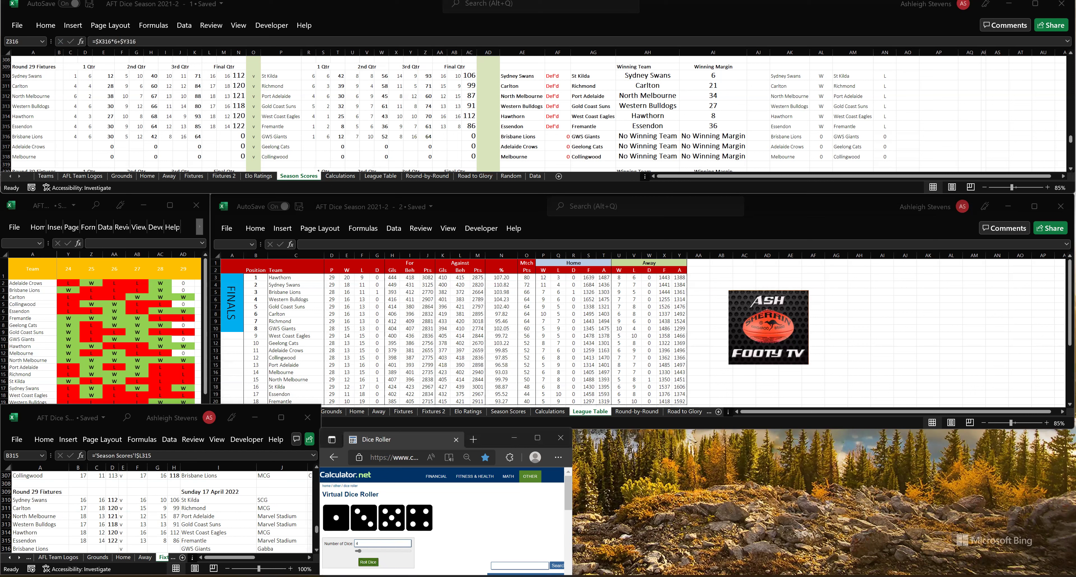
pyautogui.click(211, 137)
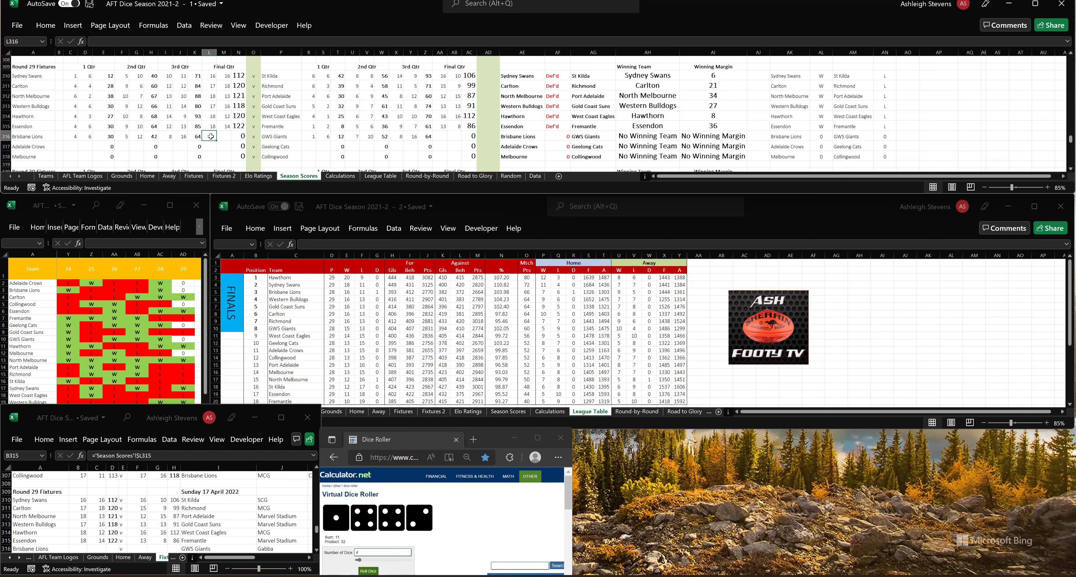
pyautogui.write('9')
pyautogui.press('Tab')
pyautogui.write('2')
pyautogui.press('Tab')
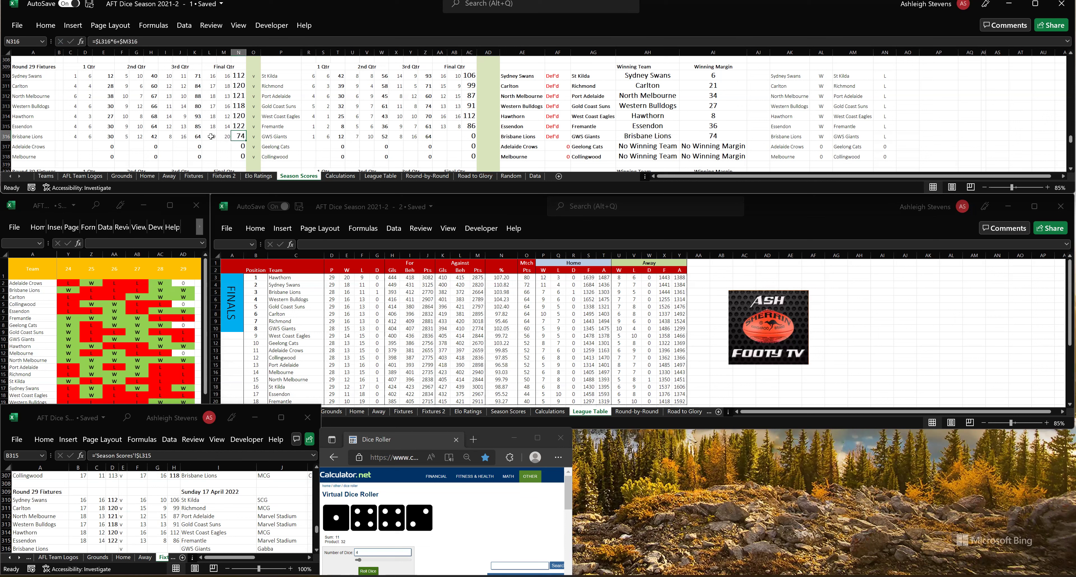
pyautogui.click(441, 137)
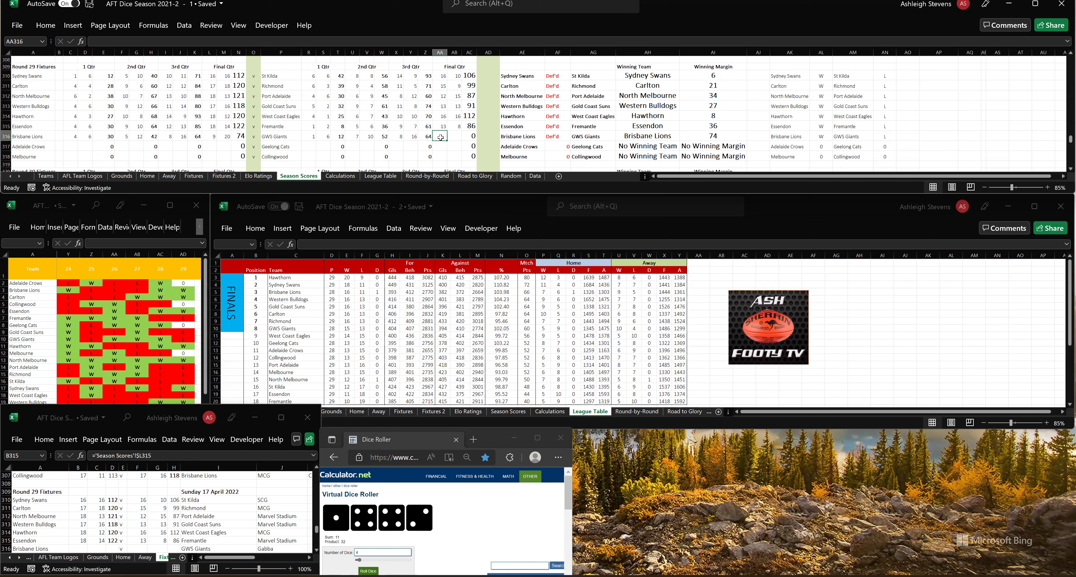
pyautogui.write('12')
pyautogui.press('Tab')
pyautogui.write('18')
pyautogui.press('Tab')
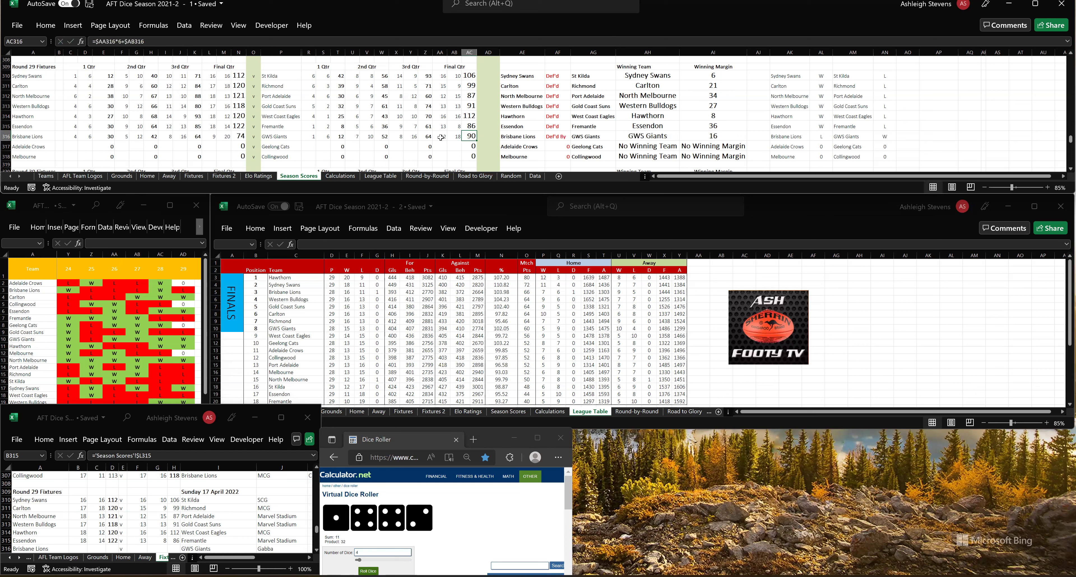
# - Copy the Essendon v Fremantle score cells in the fixtures sheet to the Brisbane Lions v GWS Giants row
pyautogui.click(83, 540)
pyautogui.hotkey('ctrl', 'c')
pyautogui.click(80, 549)
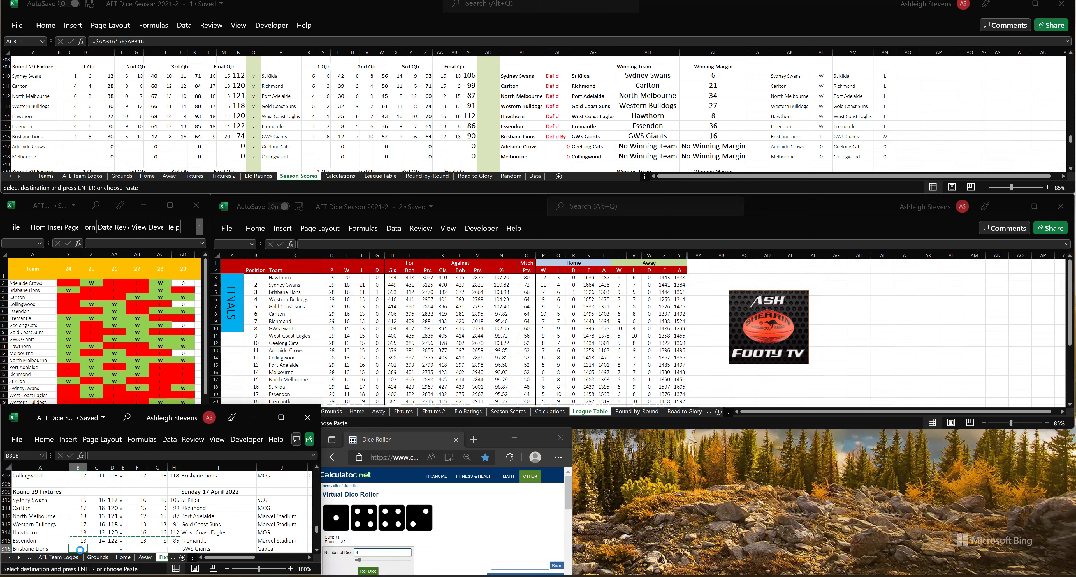
pyautogui.hotkey('ctrl', 'v')
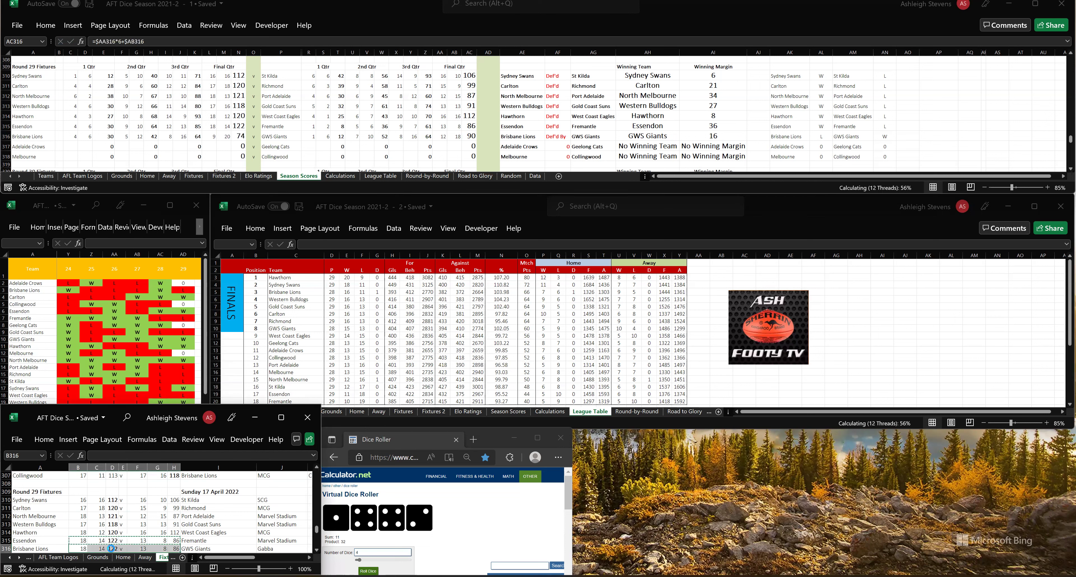
pyautogui.click(111, 548)
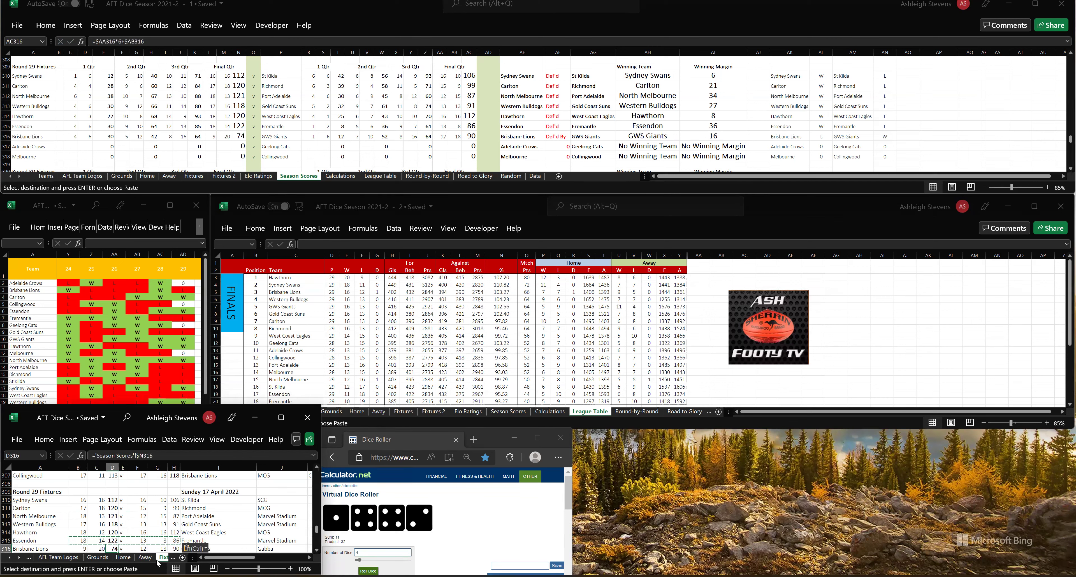
pyautogui.press('Escape')
pyautogui.click(179, 551)
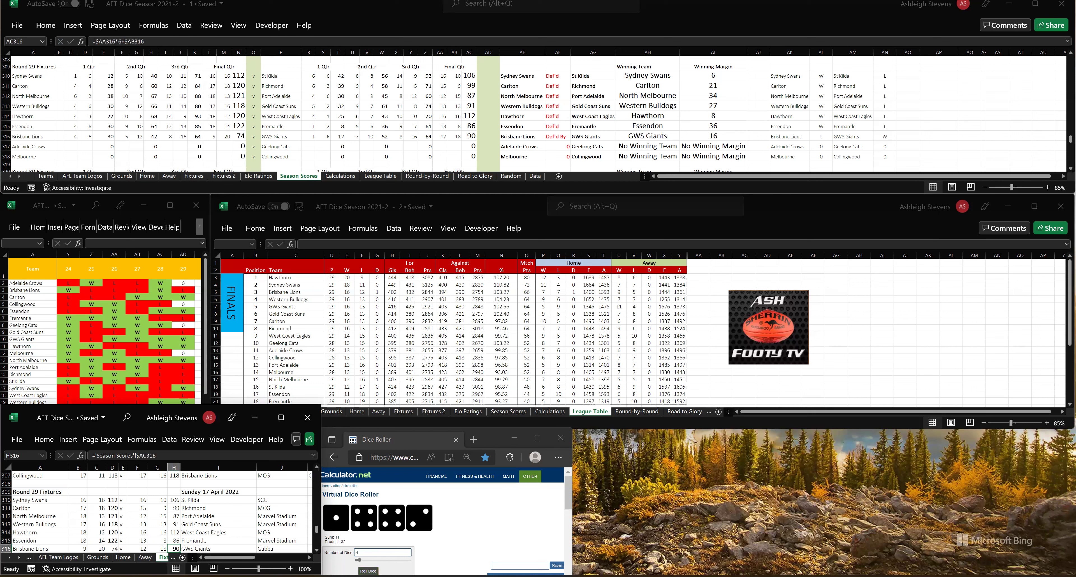
# - Roll the four dice and enter the first-quarter goals and behinds: 5 and 3 for Adelaide Crows, 5 and 4 for Geelong Cats
pyautogui.click(368, 570)
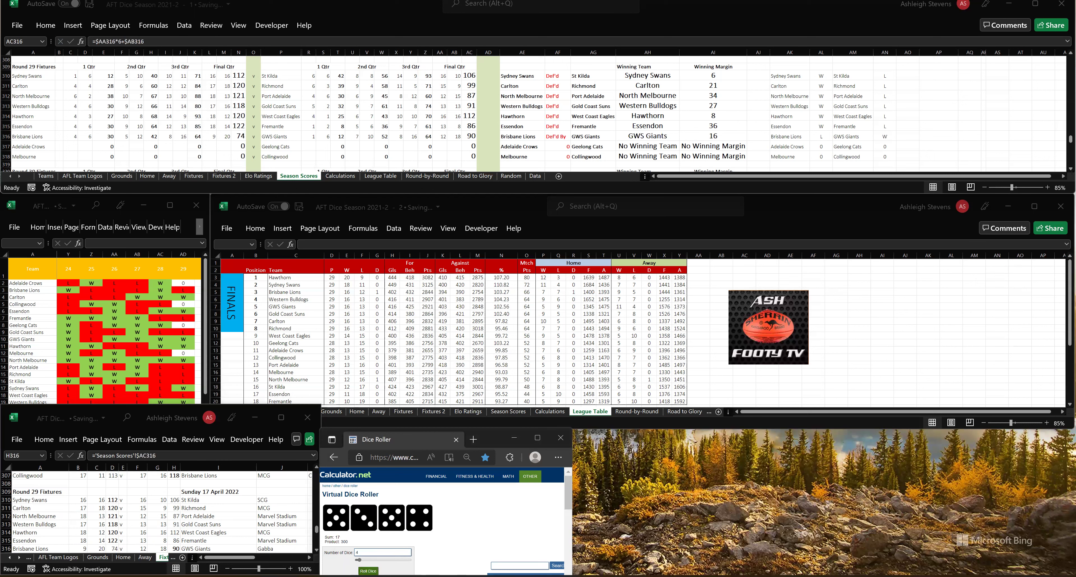
pyautogui.click(71, 146)
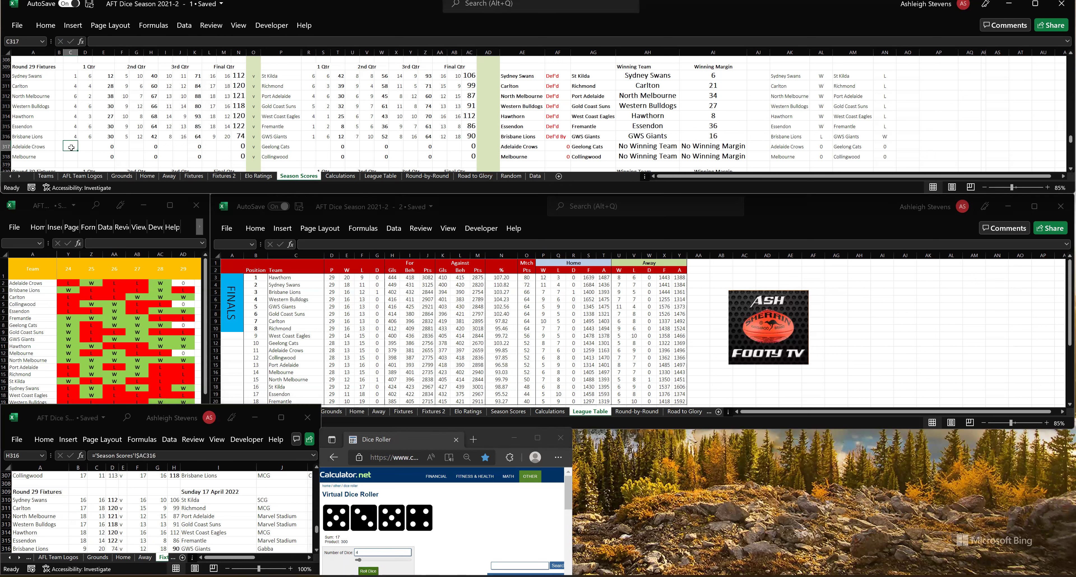
pyautogui.write('5')
pyautogui.press('Tab')
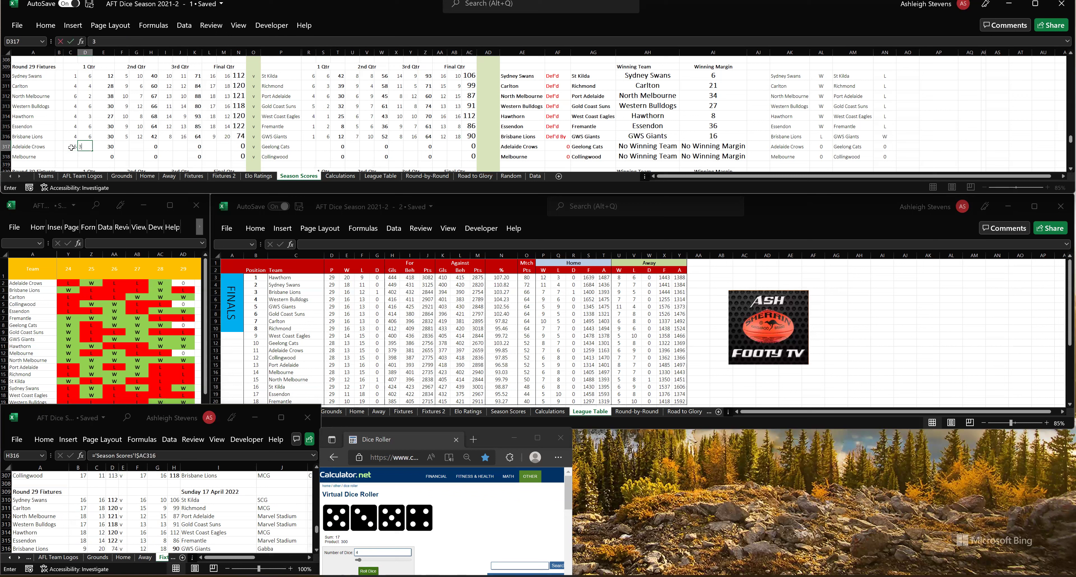
pyautogui.write('3')
pyautogui.press('Tab')
pyautogui.click(311, 149)
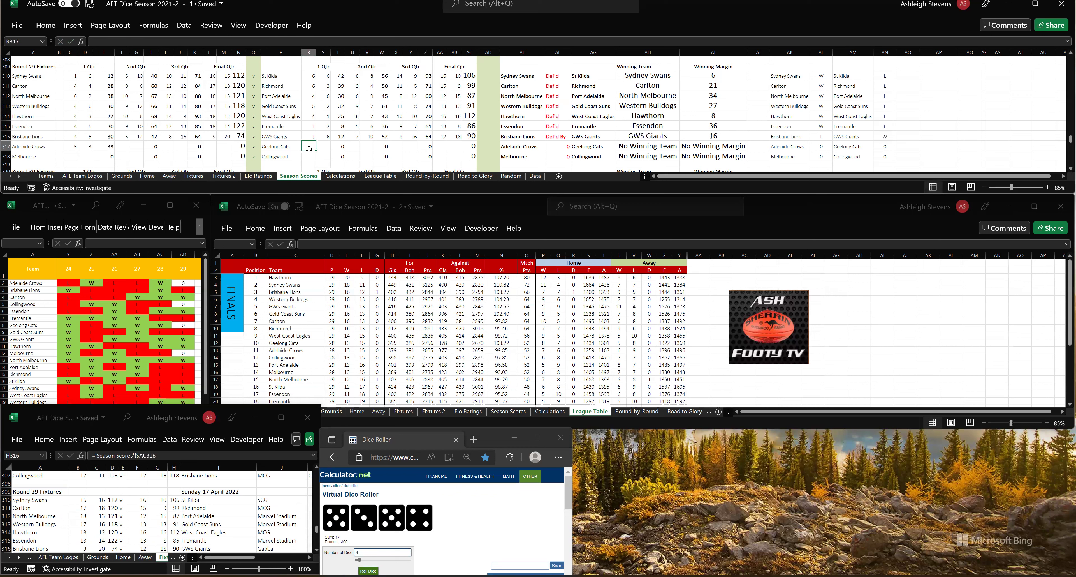
pyautogui.write('5')
pyautogui.press('Tab')
pyautogui.write('4')
pyautogui.press('Tab')
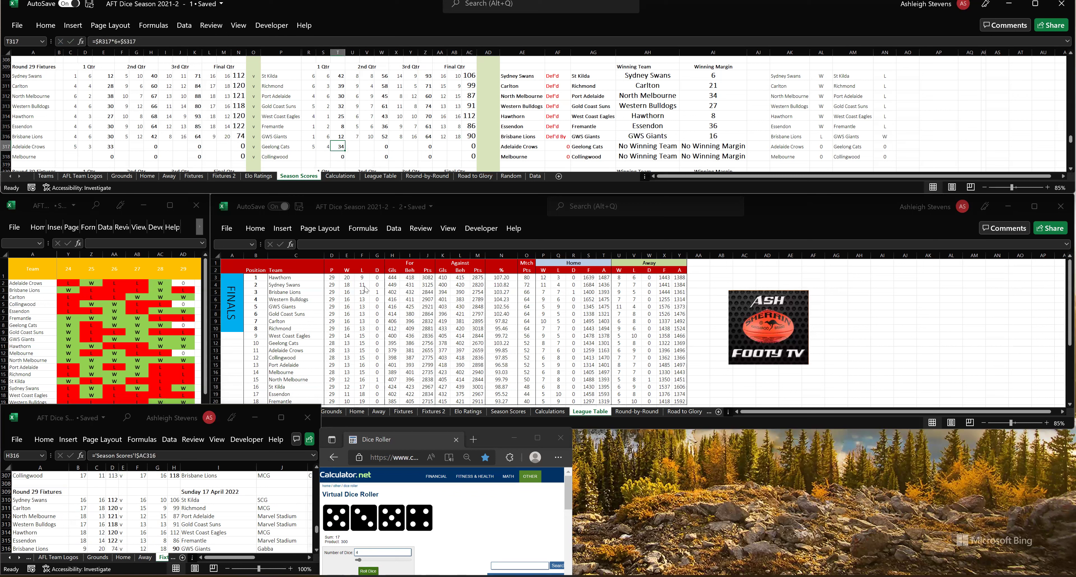
# - Roll the four dice and enter the second-quarter goals and behinds: 10 and 4 for Adelaide Crows, 8 and 9 for Geelong Cats
pyautogui.click(368, 571)
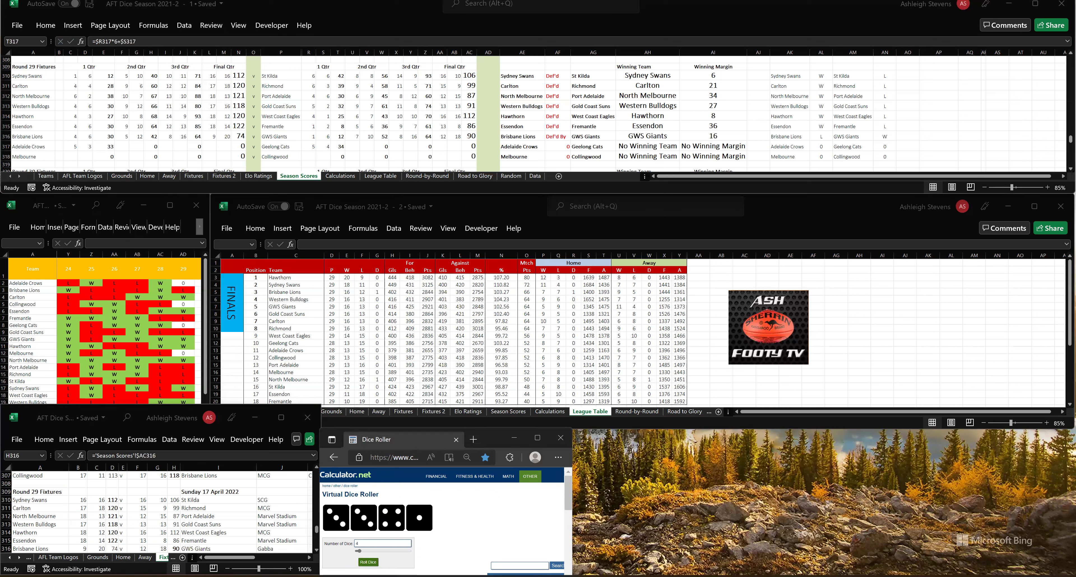
pyautogui.click(124, 145)
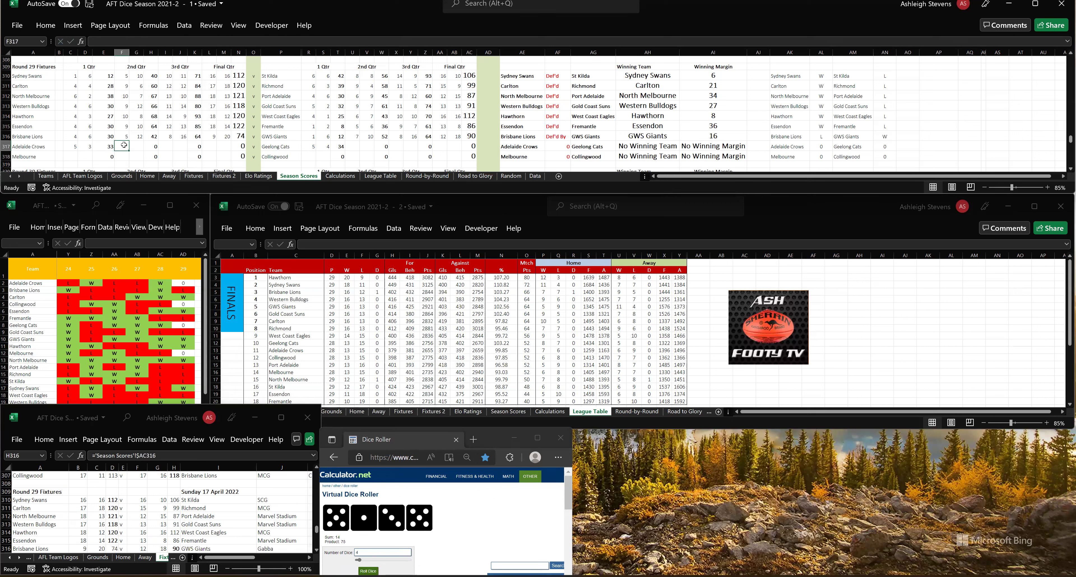
pyautogui.write('10')
pyautogui.press('Tab')
pyautogui.write('4')
pyautogui.press('Tab')
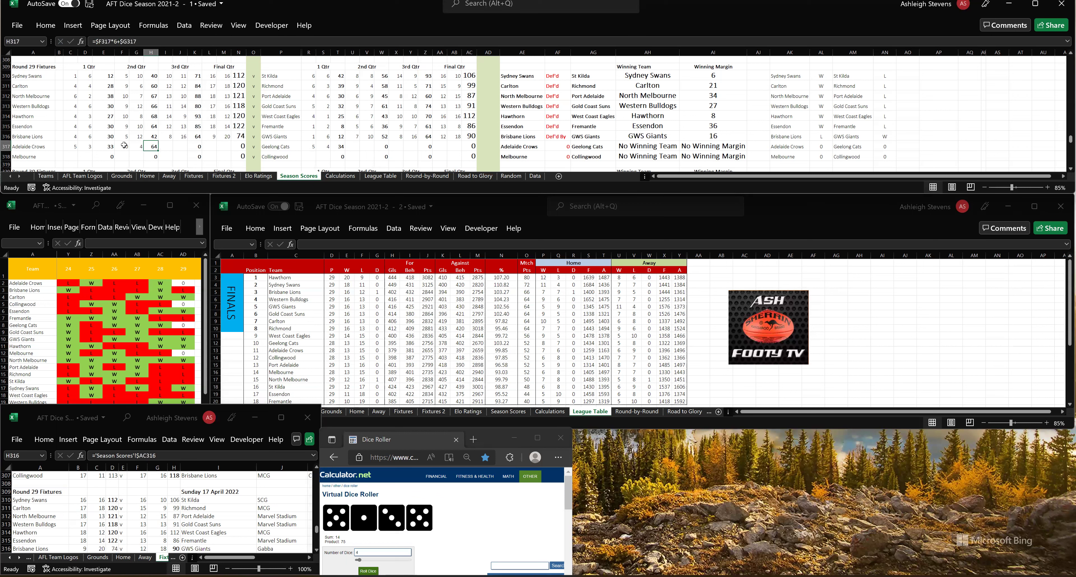
pyautogui.click(353, 148)
pyautogui.write('8')
pyautogui.press('Tab')
pyautogui.write('9')
pyautogui.press('Tab')
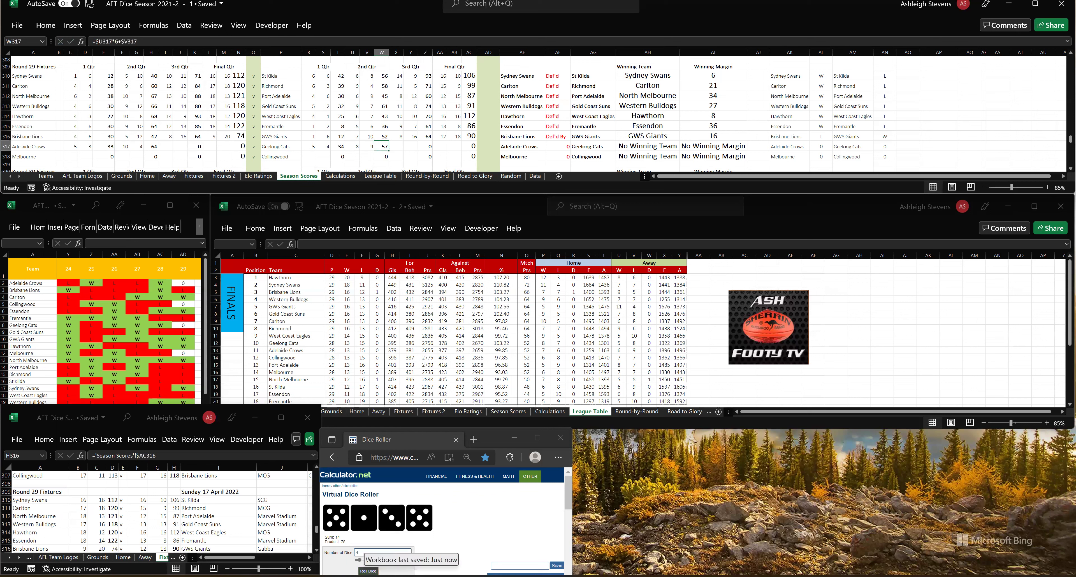
# - Roll the four dice and enter the third-quarter goals and behinds: 15 and 7 for Adelaide Crows, 12 and 13 for Geelong Cats
pyautogui.click(368, 570)
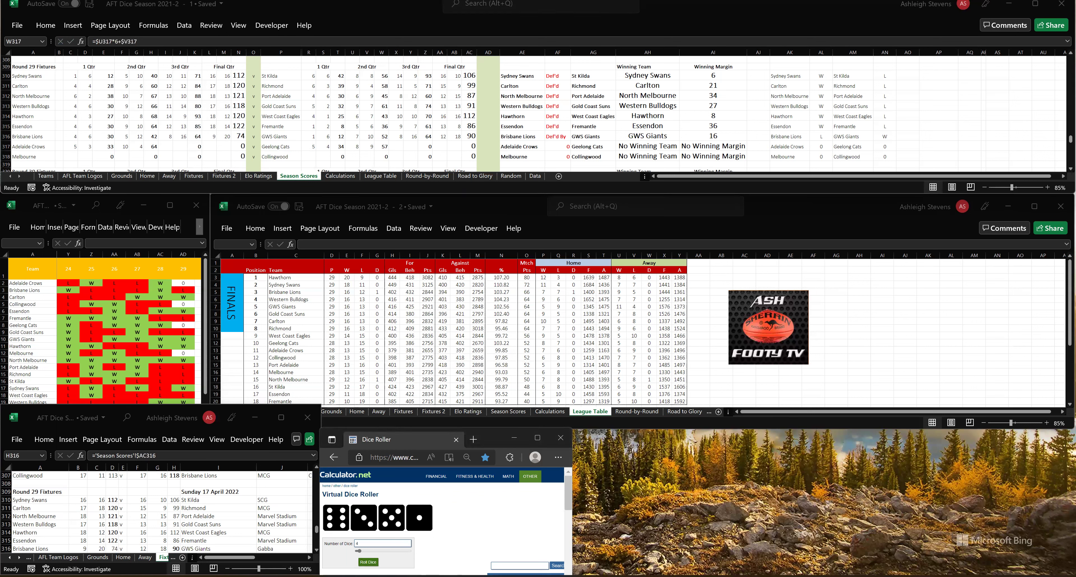
pyautogui.click(166, 144)
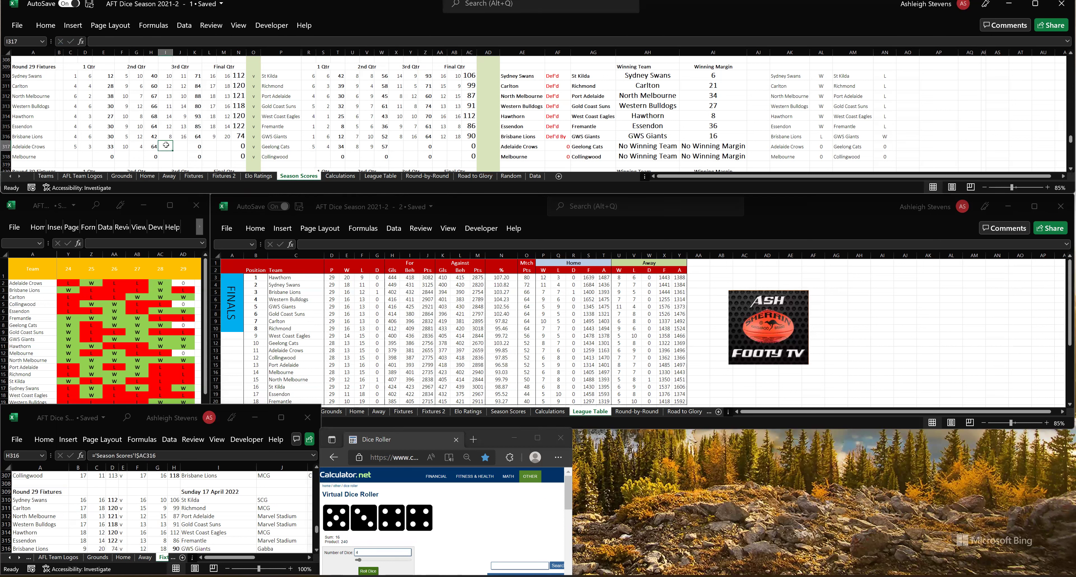
pyautogui.write('5')
pyautogui.press('Tab')
pyautogui.write('7')
pyautogui.press('Tab')
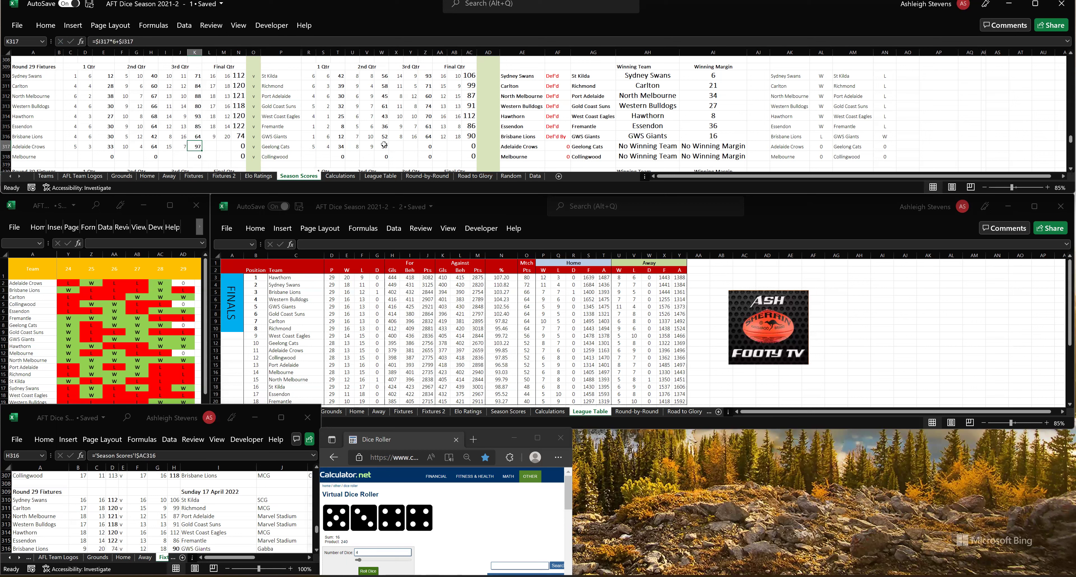
pyautogui.click(395, 146)
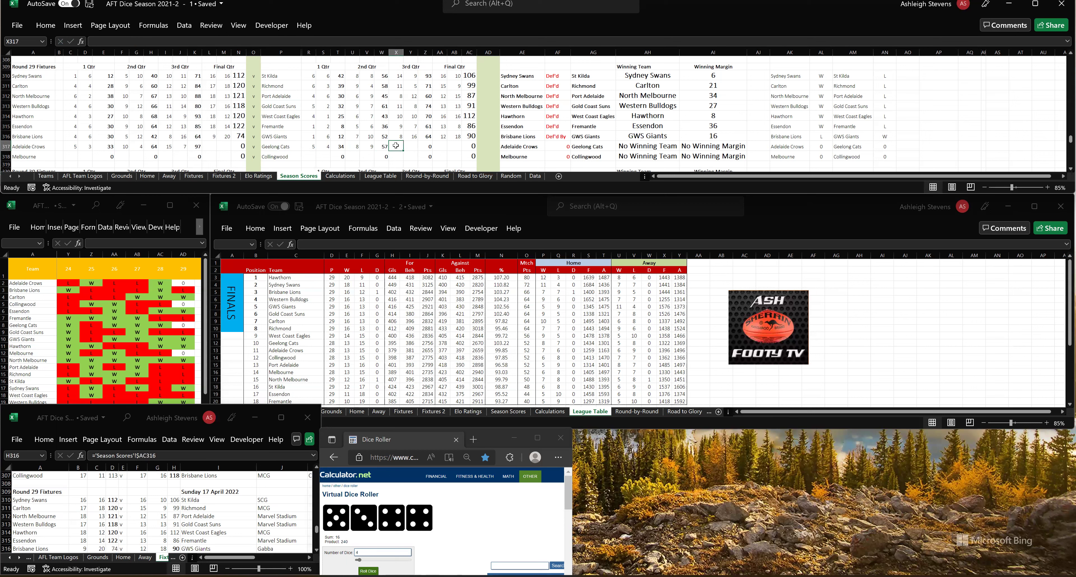
pyautogui.write('12')
pyautogui.press('Tab')
pyautogui.write('13')
pyautogui.press('Tab')
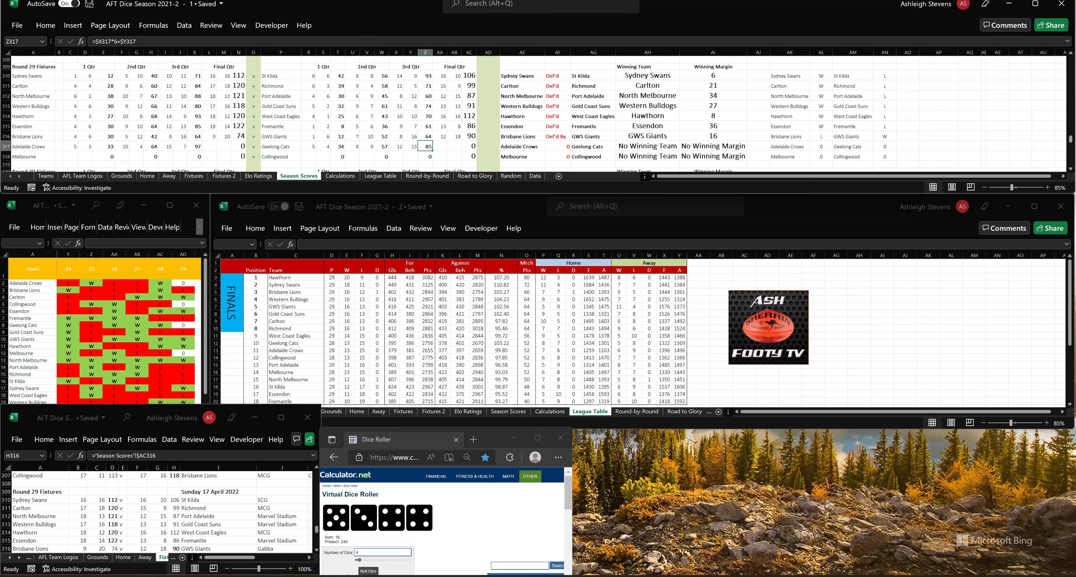
# - Roll the four dice and enter the final-quarter goals and behinds: 20 and 12 for Adelaide Crows, 18 and 19 for Geelong Cats
pyautogui.click(368, 570)
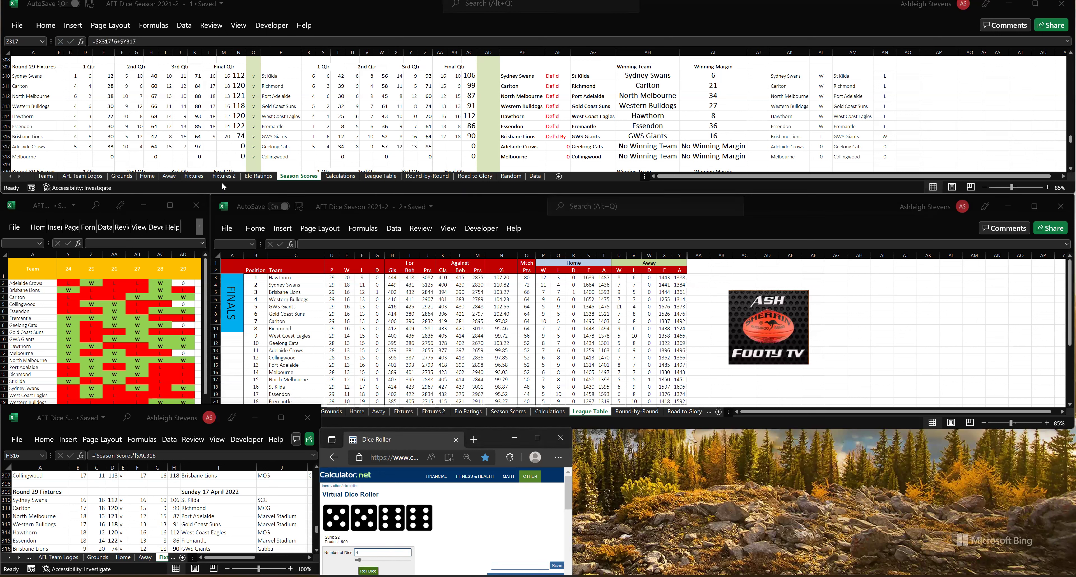
pyautogui.click(211, 146)
pyautogui.click(211, 146)
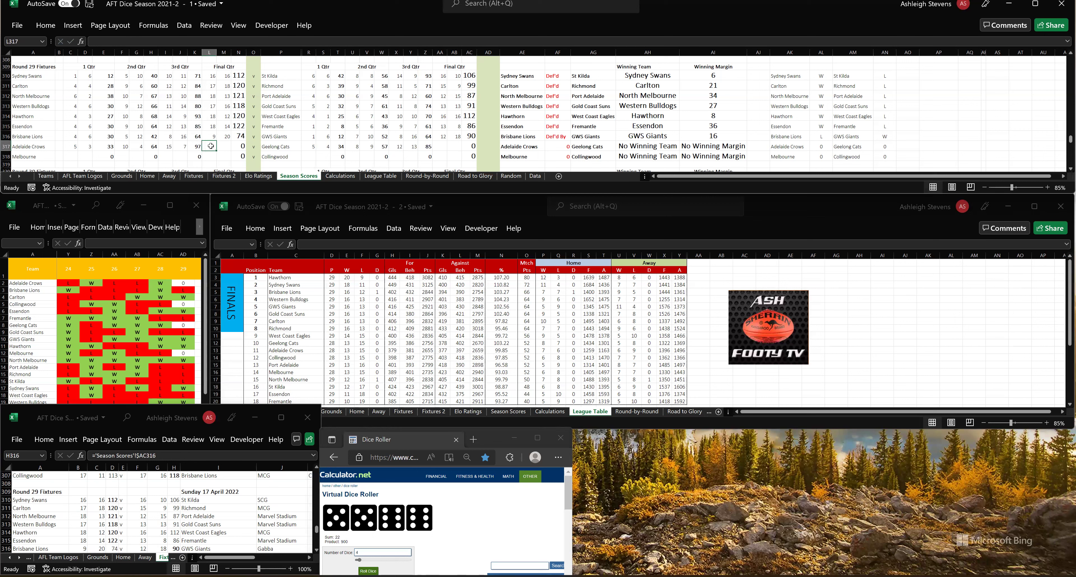
pyautogui.write('20')
pyautogui.press('Tab')
pyautogui.write('12')
pyautogui.press('Tab')
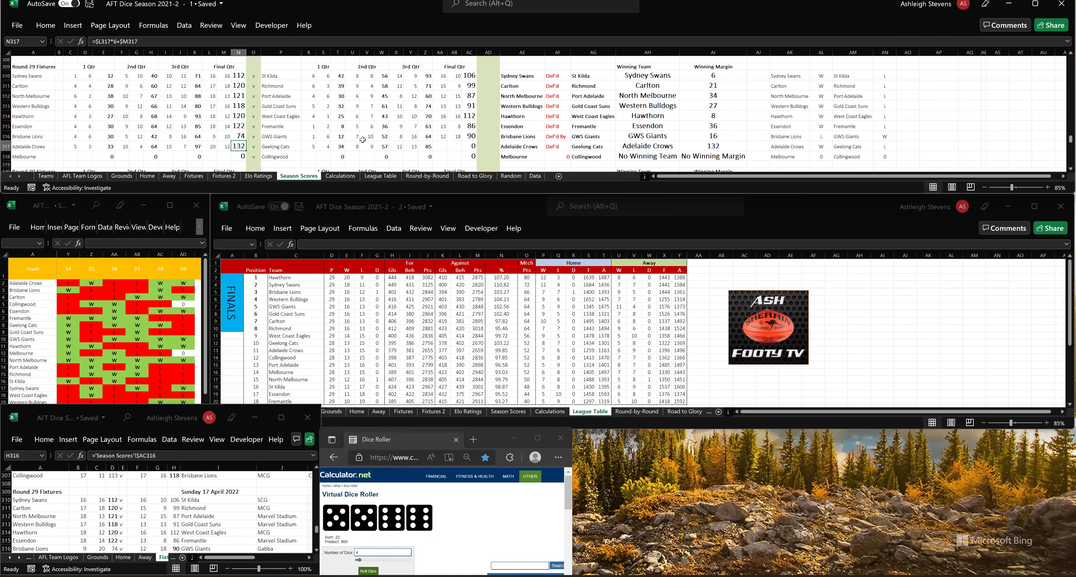
pyautogui.click(444, 146)
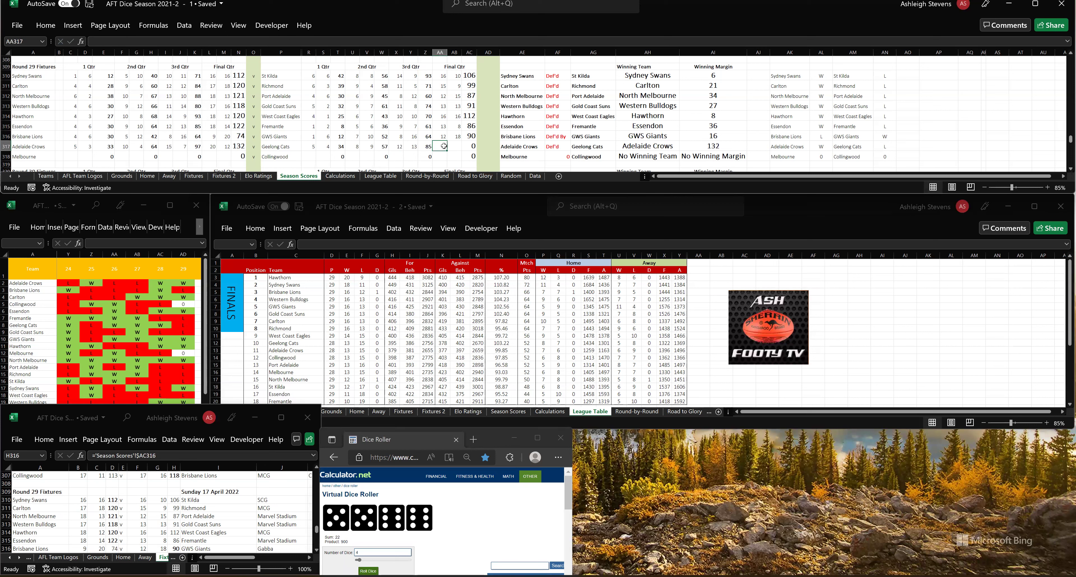
pyautogui.write('18')
pyautogui.press('Tab')
pyautogui.write('19')
pyautogui.press('Tab')
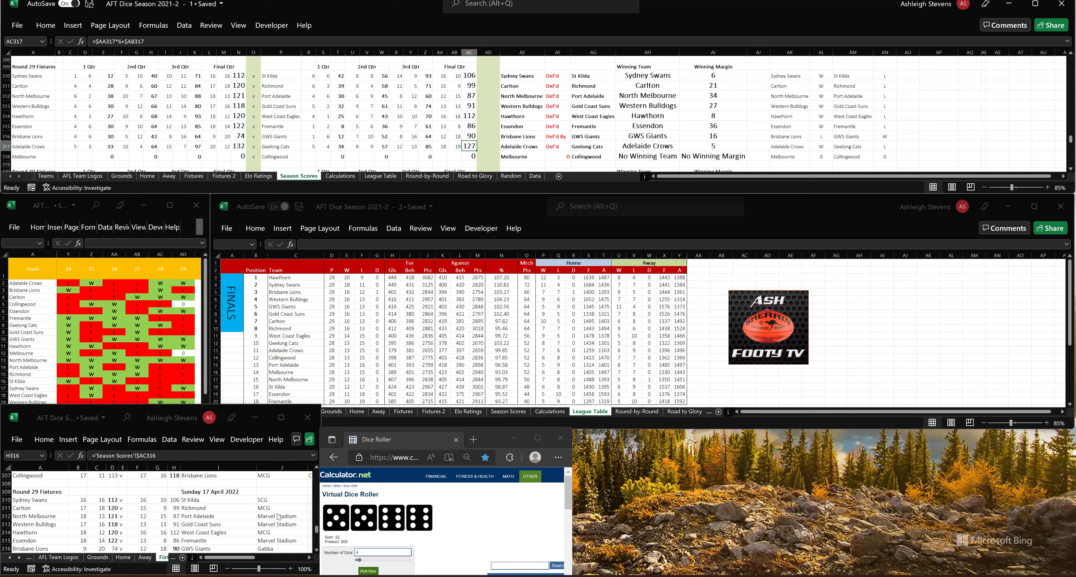
# - Copy the Essendon v Fremantle score cells in the fixtures sheet to the Adelaide Crows v Geelong Cats row
pyautogui.click(316, 550)
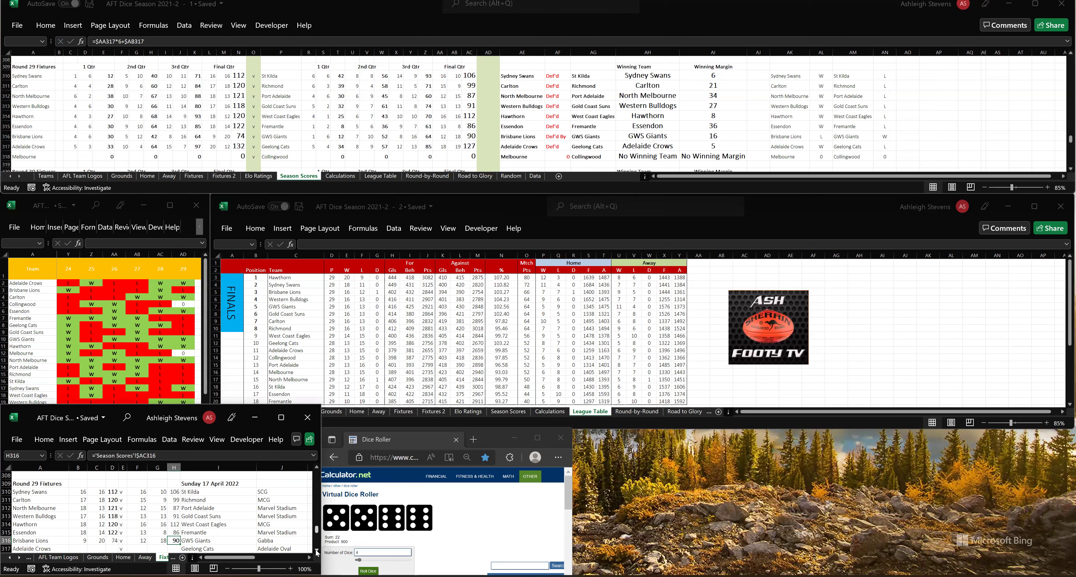
pyautogui.click(316, 550)
pyautogui.moveTo(85, 525); pyautogui.dragTo(175, 524)
pyautogui.hotkey('ctrl', 'c')
pyautogui.click(76, 540)
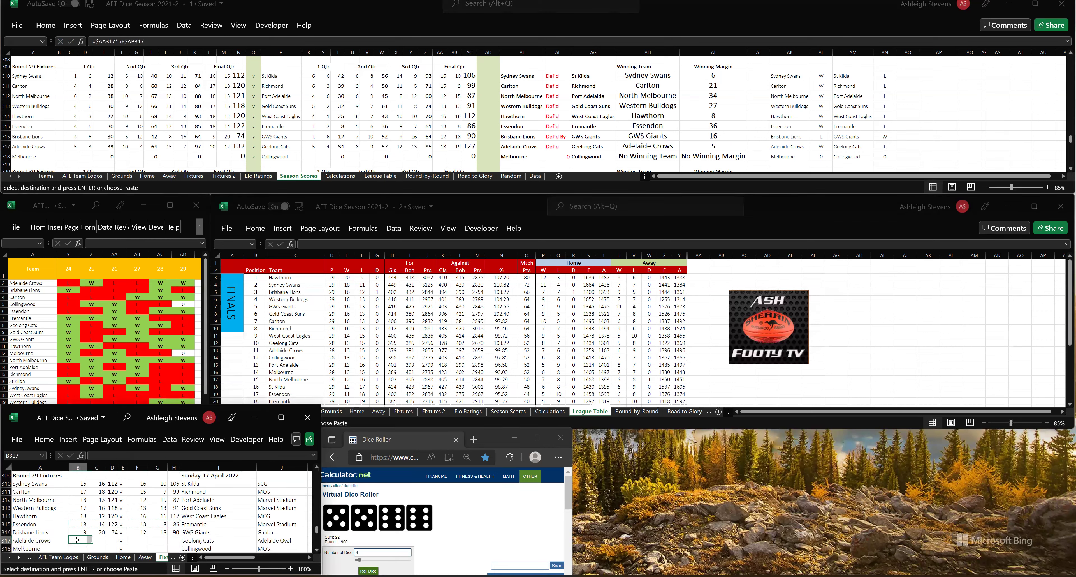
pyautogui.hotkey('ctrl', 'v')
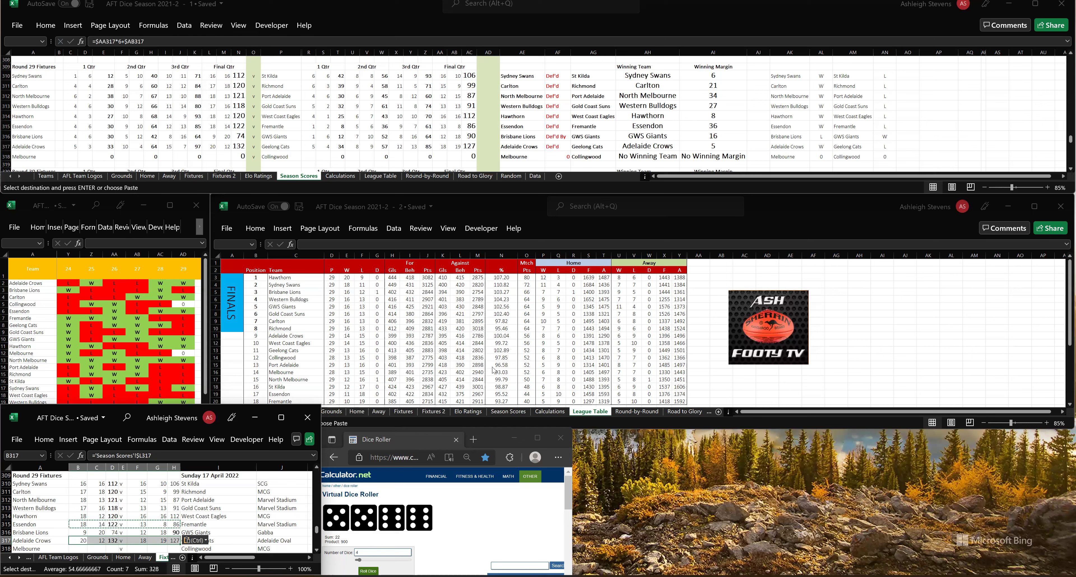
# - Roll the four dice and enter the first-quarter goals and behinds: 2 and 3 for Melbourne, 2 and 5 for Collingwood
pyautogui.click(368, 570)
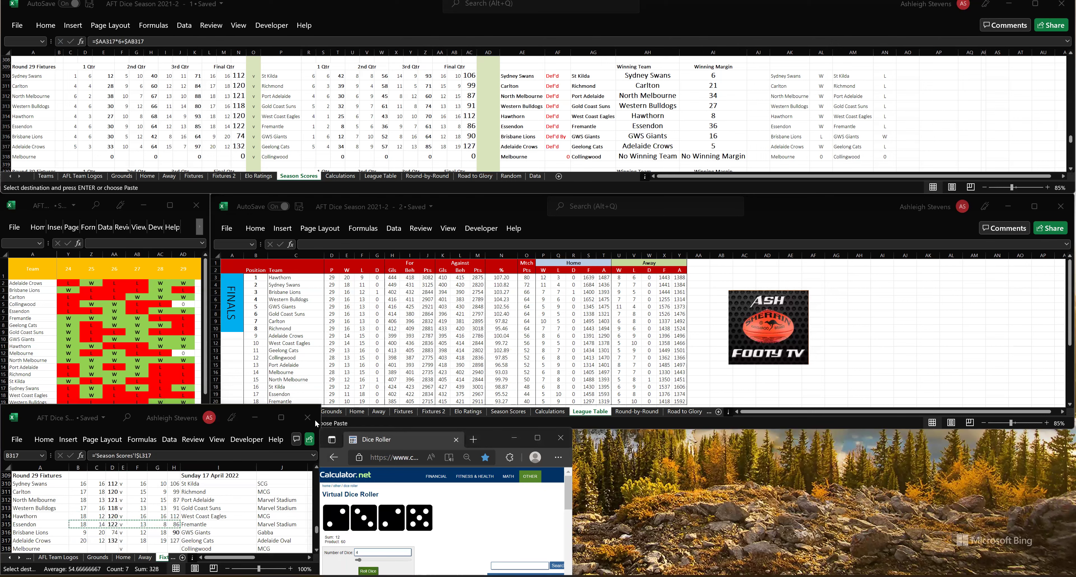
pyautogui.click(71, 157)
pyautogui.write('2')
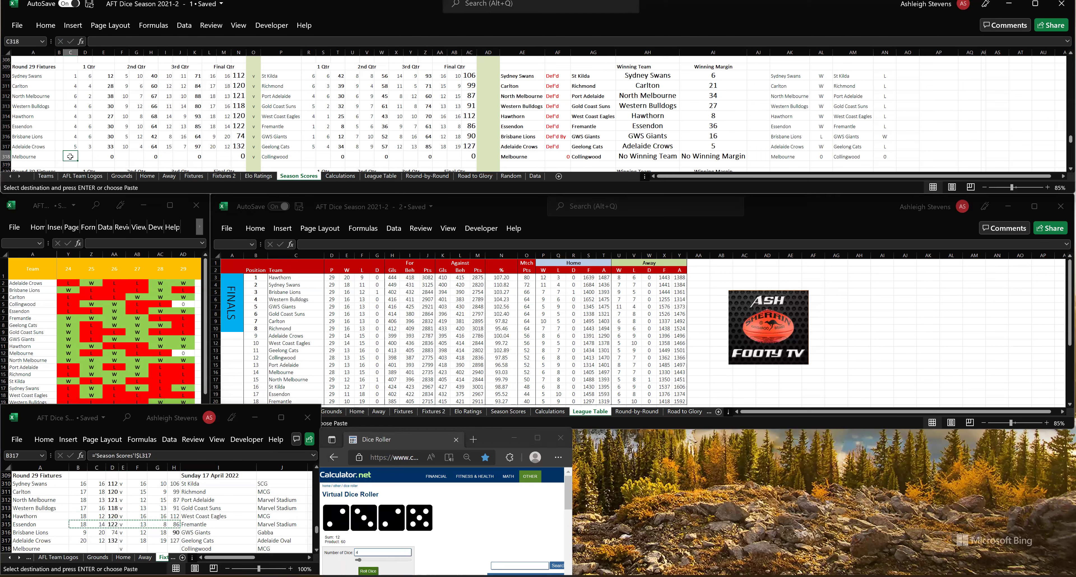
pyautogui.press('Tab')
pyautogui.write('3')
pyautogui.press('Tab')
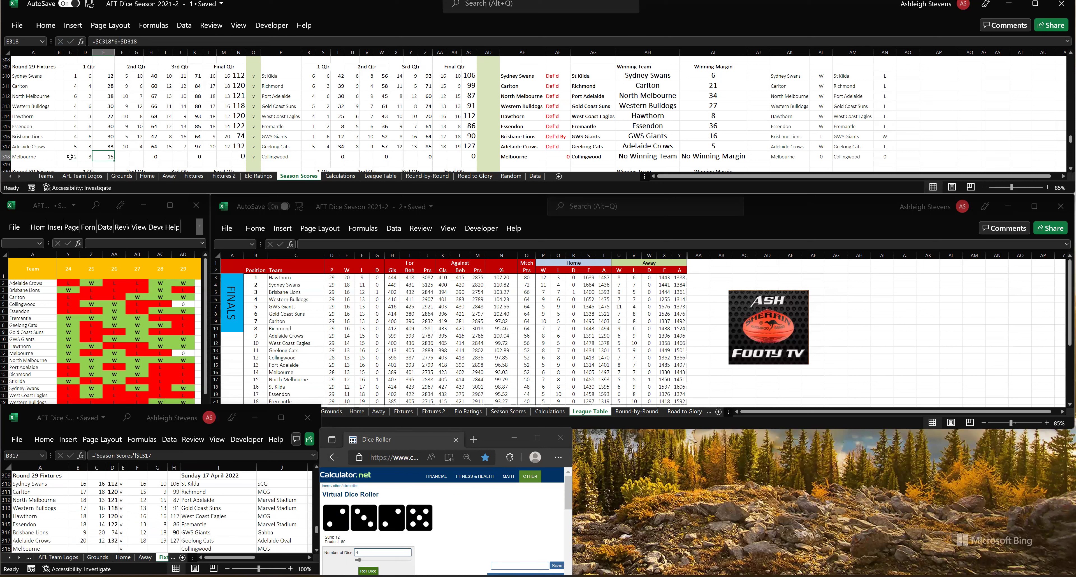
pyautogui.click(308, 155)
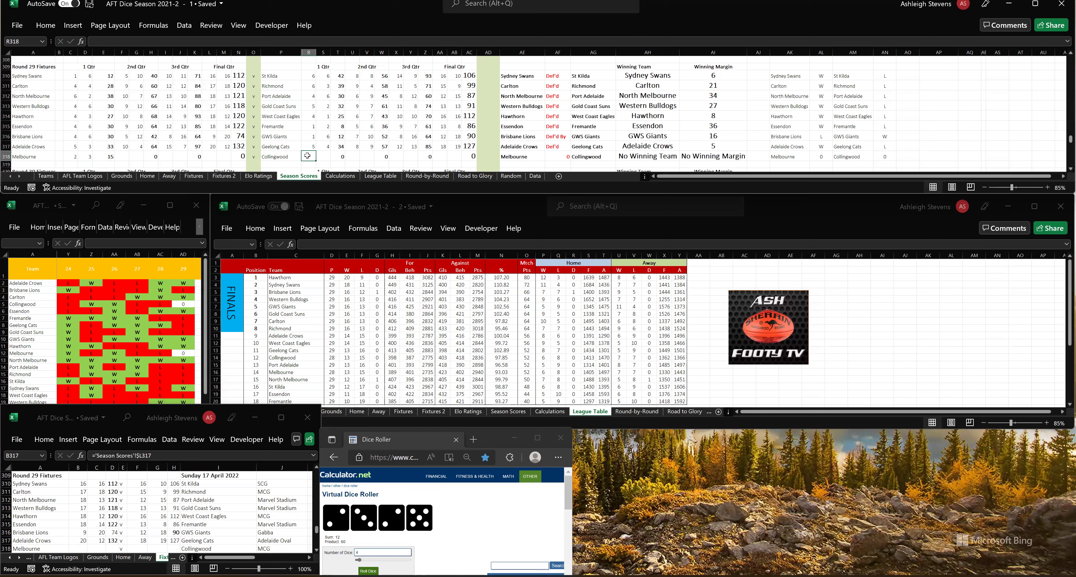
pyautogui.write('2')
pyautogui.press('Tab')
pyautogui.write('5')
pyautogui.press('Tab')
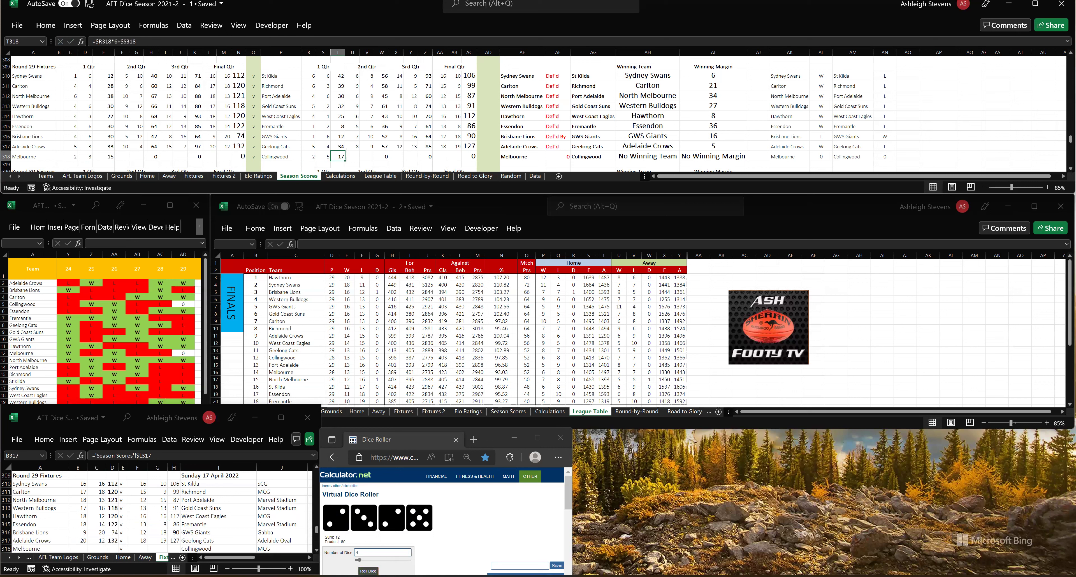
# - Roll the four dice and enter the second-quarter goals and behinds: 5 and 5 for Melbourne, 3 and 7 for Collingwood
pyautogui.click(368, 571)
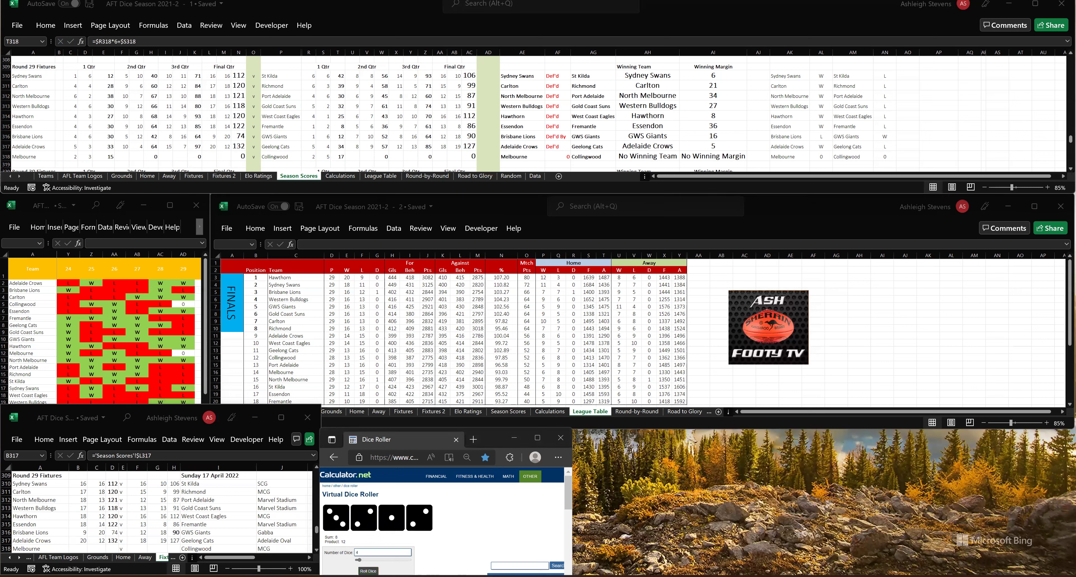
pyautogui.click(125, 159)
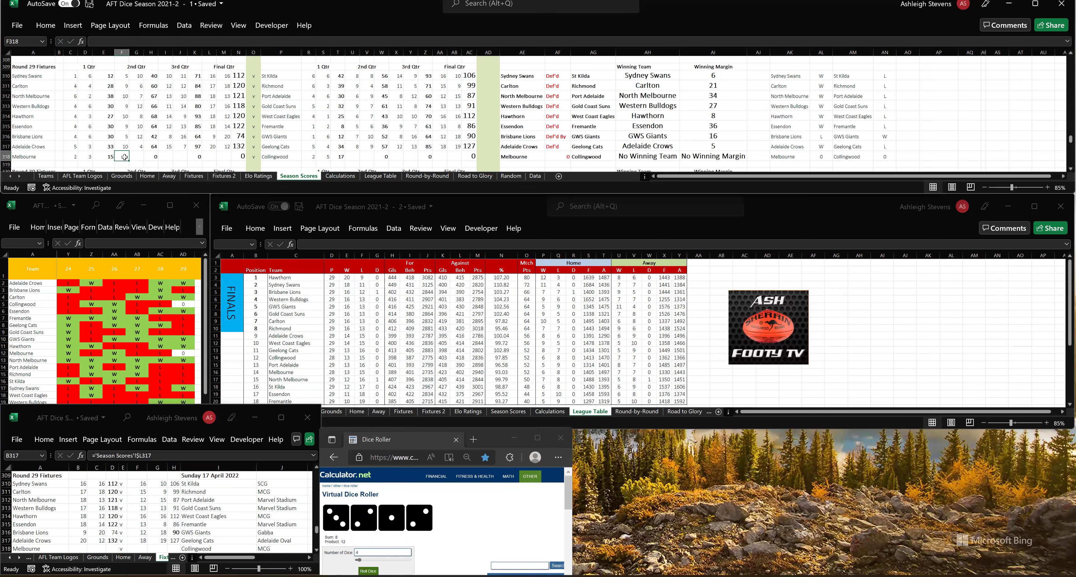
pyautogui.write('5')
pyautogui.press('Tab')
pyautogui.write('5')
pyautogui.press('Tab')
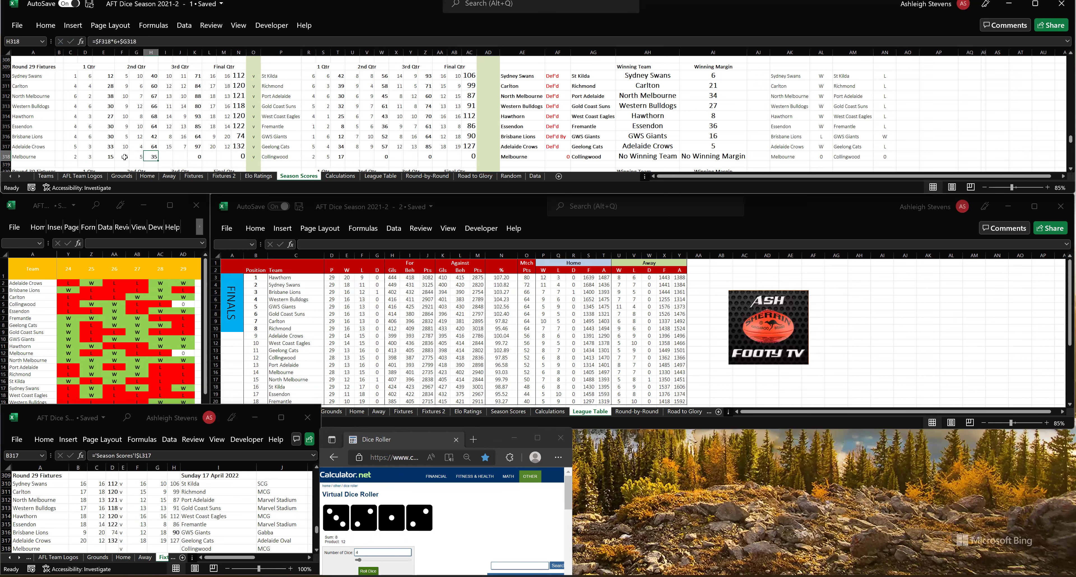
pyautogui.click(354, 156)
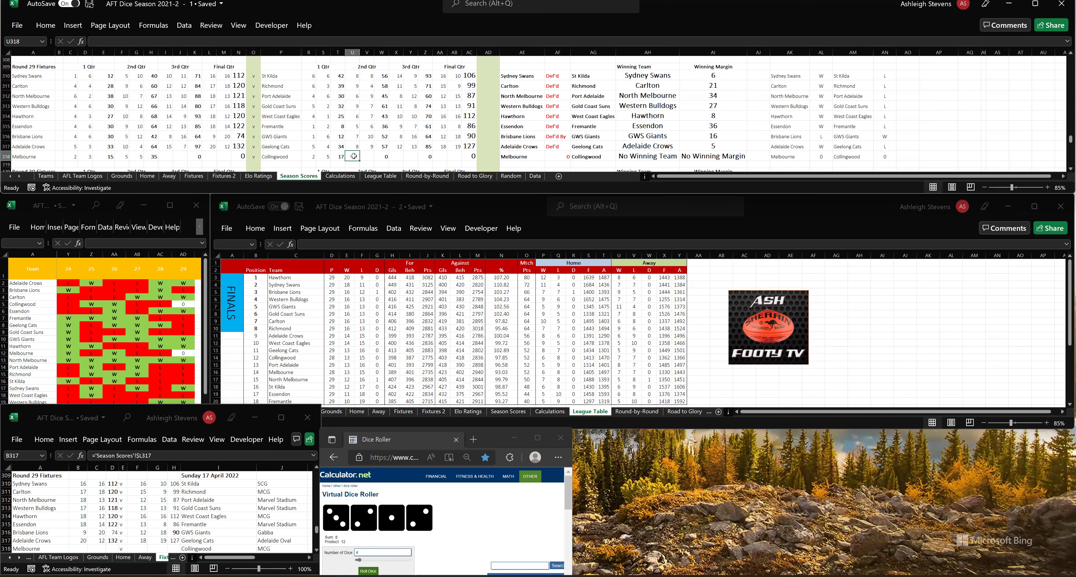
pyautogui.write('3')
pyautogui.press('Tab')
pyautogui.write('7')
pyautogui.press('Tab')
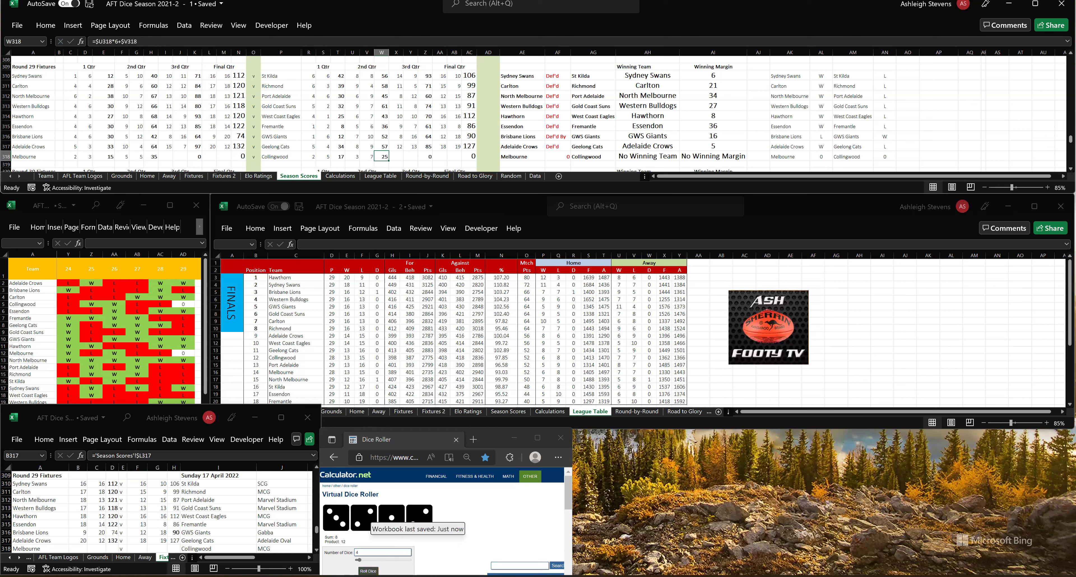
# - Roll the four dice and enter the third-quarter goals and behinds: 6 and 8 for Melbourne, 7 and 11 for Collingwood
pyautogui.click(368, 571)
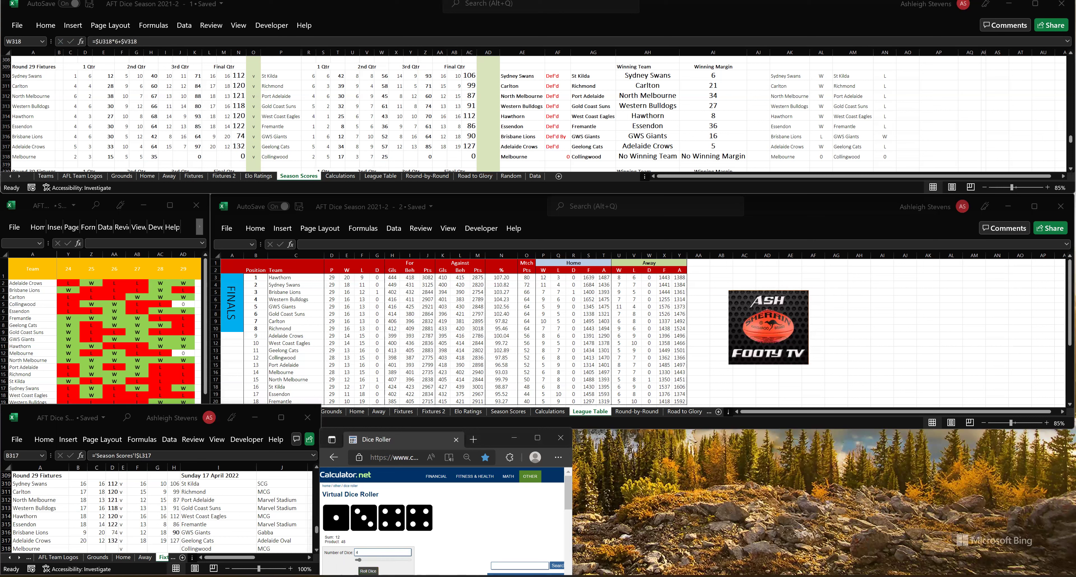
pyautogui.click(166, 156)
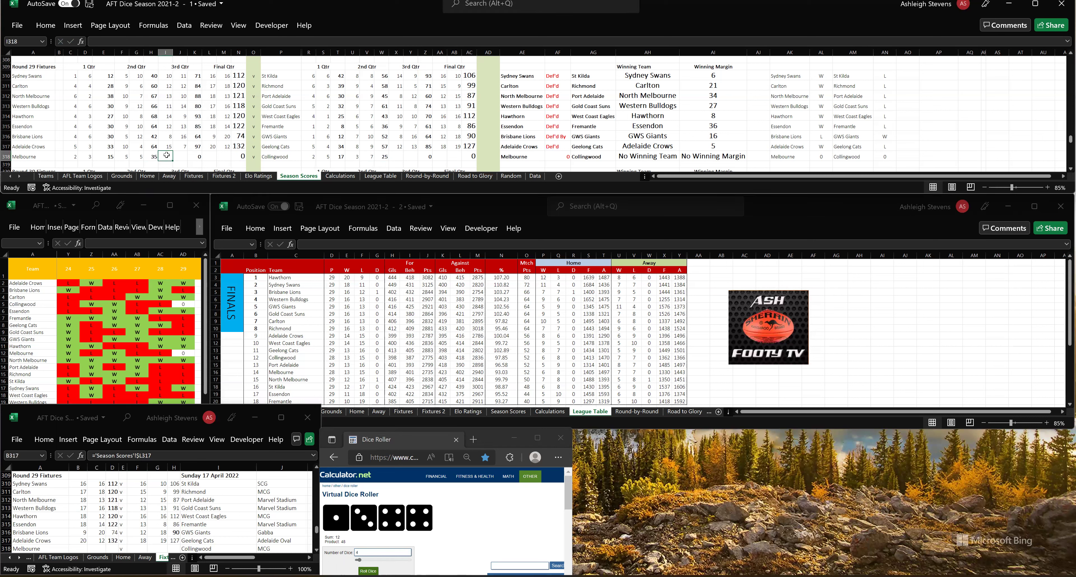
pyautogui.write('6')
pyautogui.press('Tab')
pyautogui.write('8')
pyautogui.press('Tab')
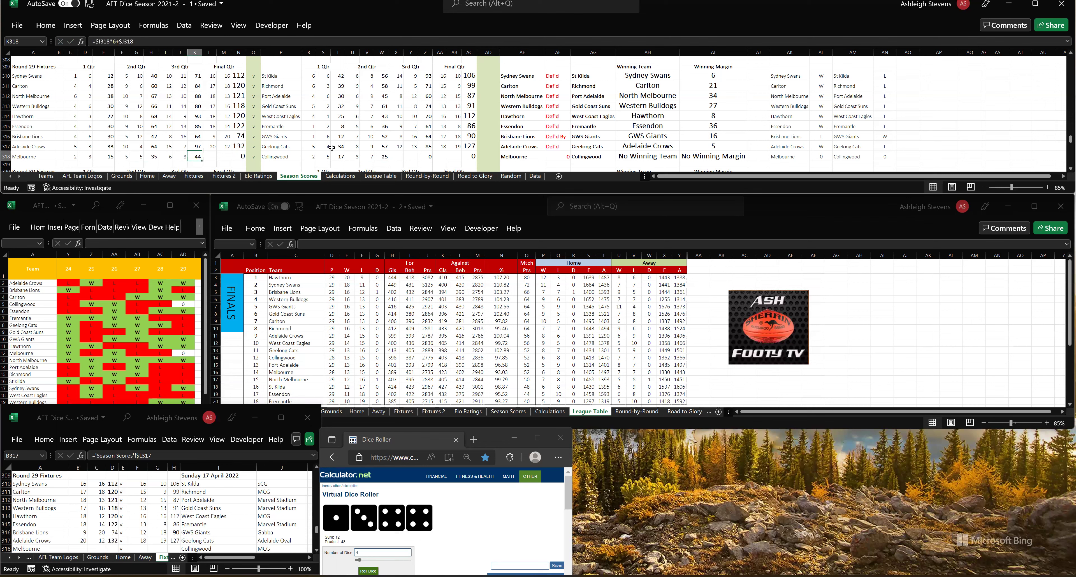
pyautogui.click(400, 156)
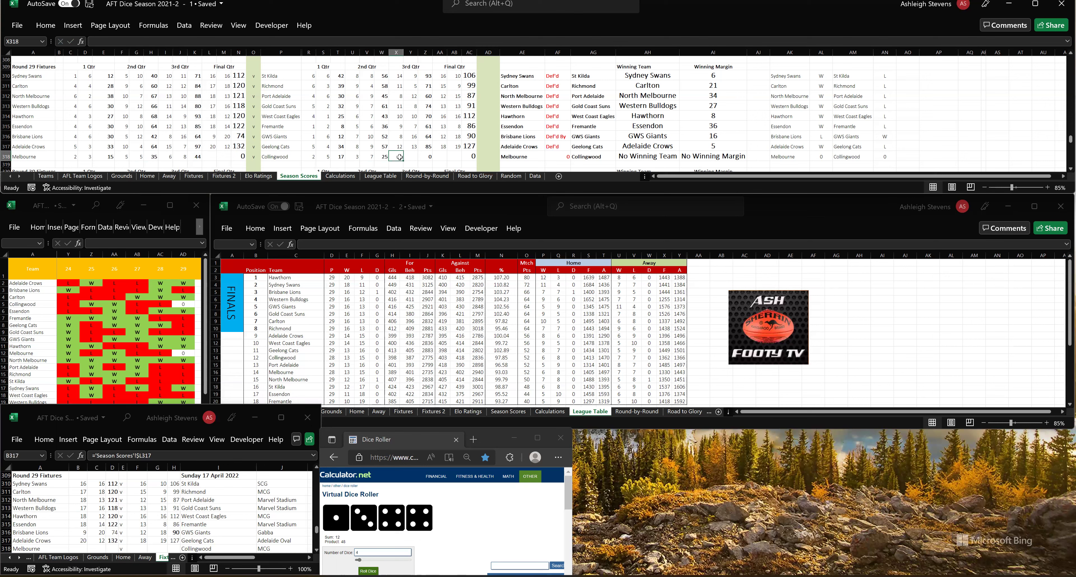
pyautogui.write('7')
pyautogui.press('Tab')
pyautogui.write('11')
pyautogui.press('Tab')
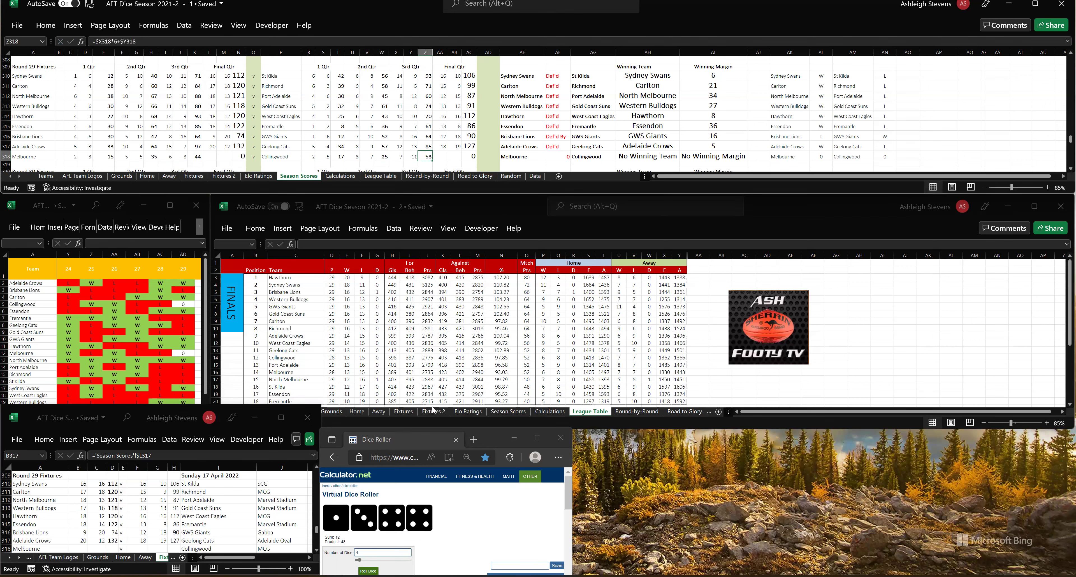
# - Roll the four dice and enter the final-quarter goals and behinds: 11 and 11 for Melbourne, 13 and 12 for Collingwood
pyautogui.click(368, 570)
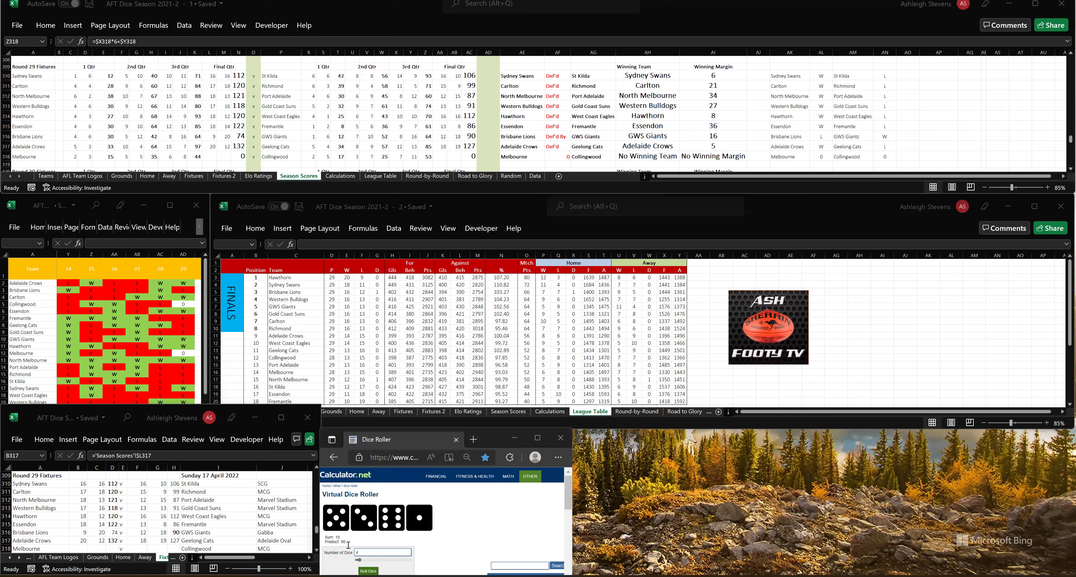
pyautogui.click(211, 157)
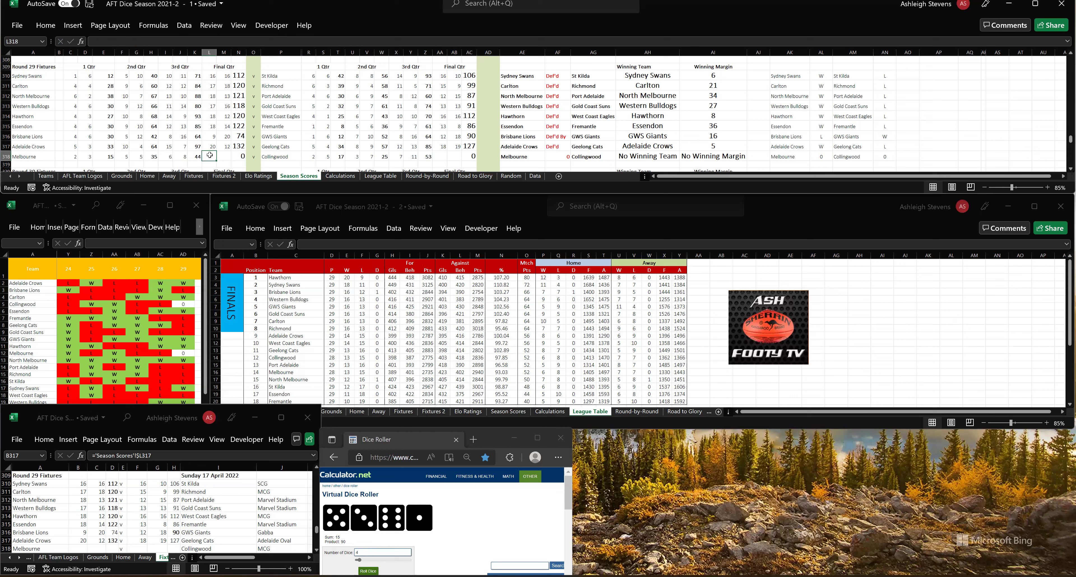
pyautogui.write('11')
pyautogui.press('Tab')
pyautogui.write('11')
pyautogui.press('Tab')
pyautogui.click(442, 156)
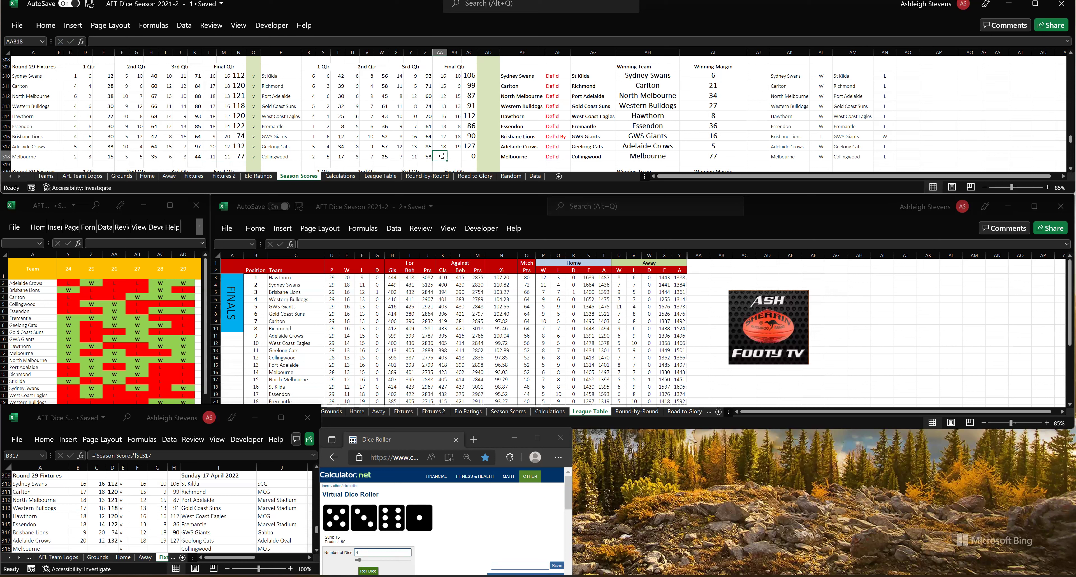
pyautogui.write('13')
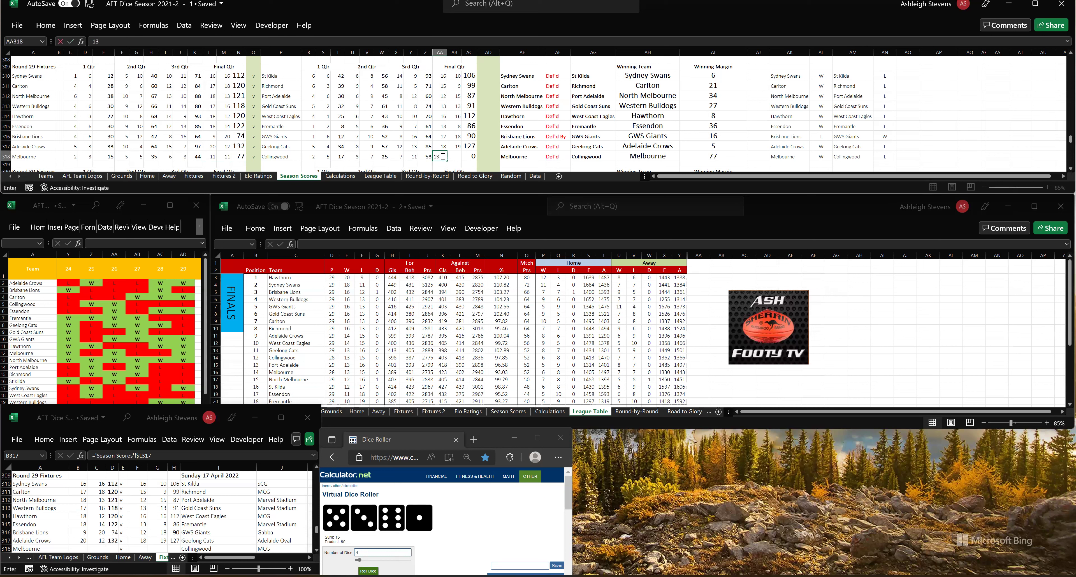
pyautogui.press('Tab')
pyautogui.write('12')
pyautogui.press('Tab')
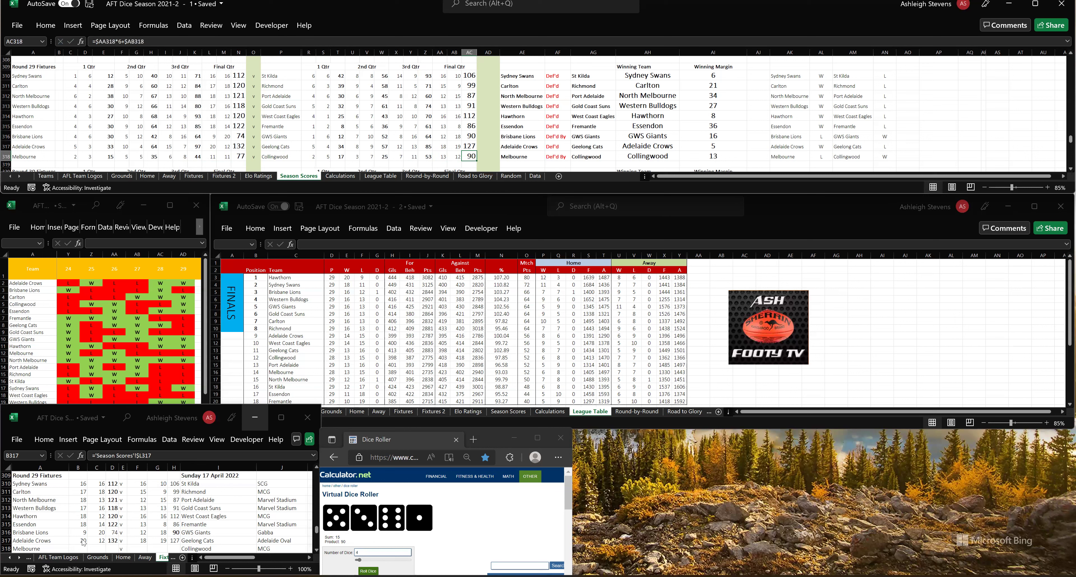
# - Copy the Brisbane Lions v GWS Giants score cells in the fixtures sheet to the Melbourne v Collingwood row
pyautogui.moveTo(84, 542); pyautogui.dragTo(174, 532)
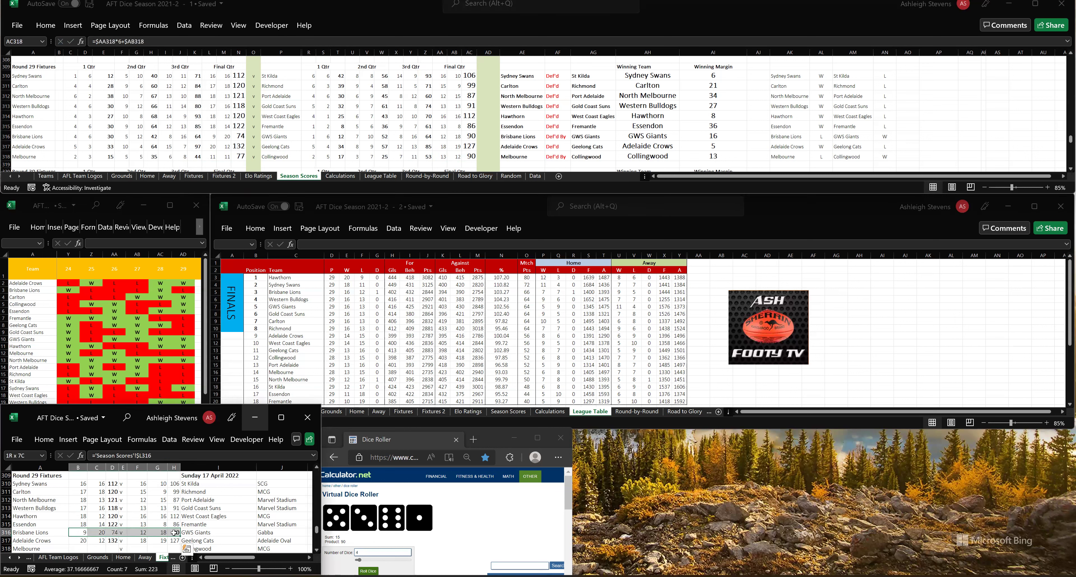
pyautogui.hotkey('ctrl', 'c')
pyautogui.click(77, 547)
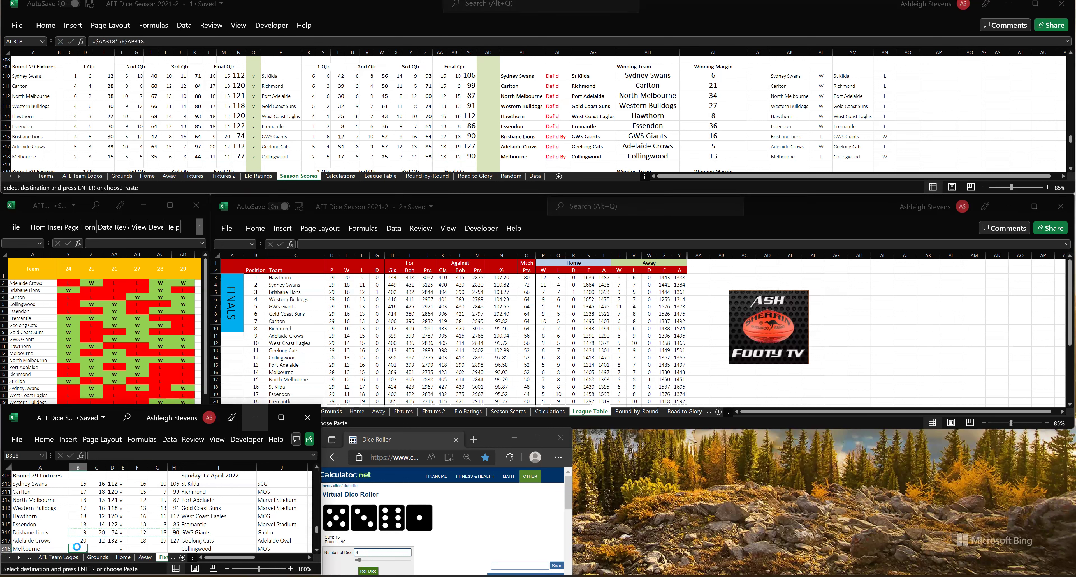
pyautogui.hotkey('ctrl', 'v')
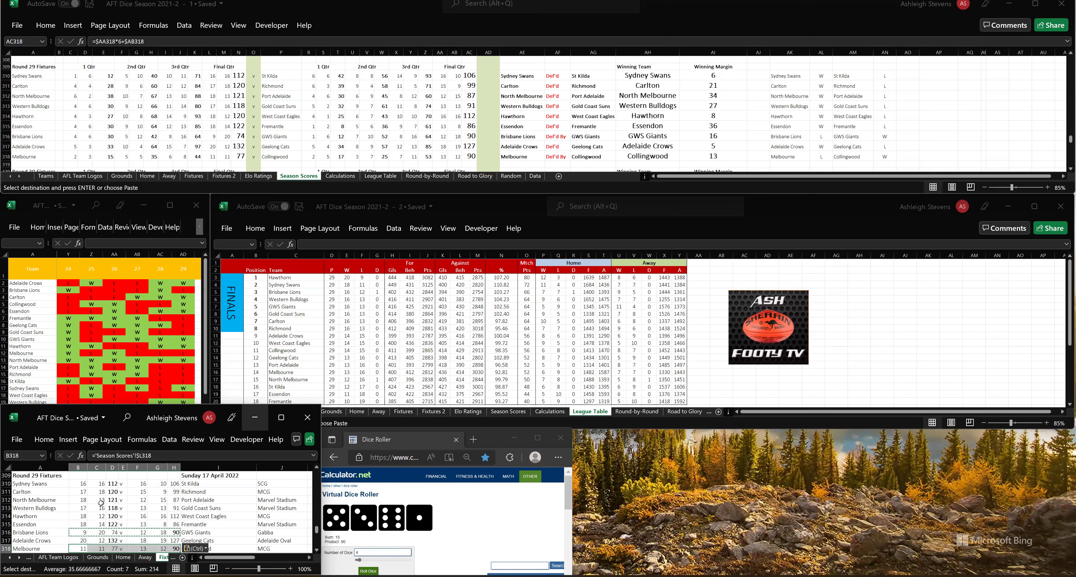